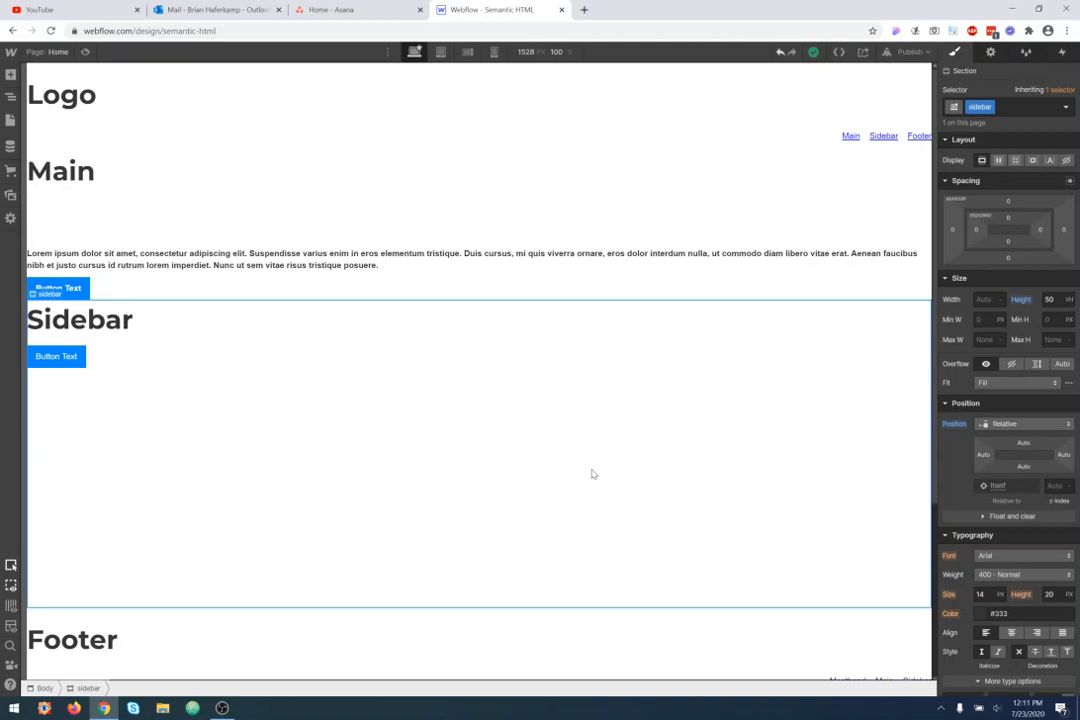
- Set the position of the sidebar section to Static
left_click(946, 404)
left_click(958, 404)
left_click(961, 404)
left_click(965, 403)
left_click(1033, 427)
left_click(1025, 411)
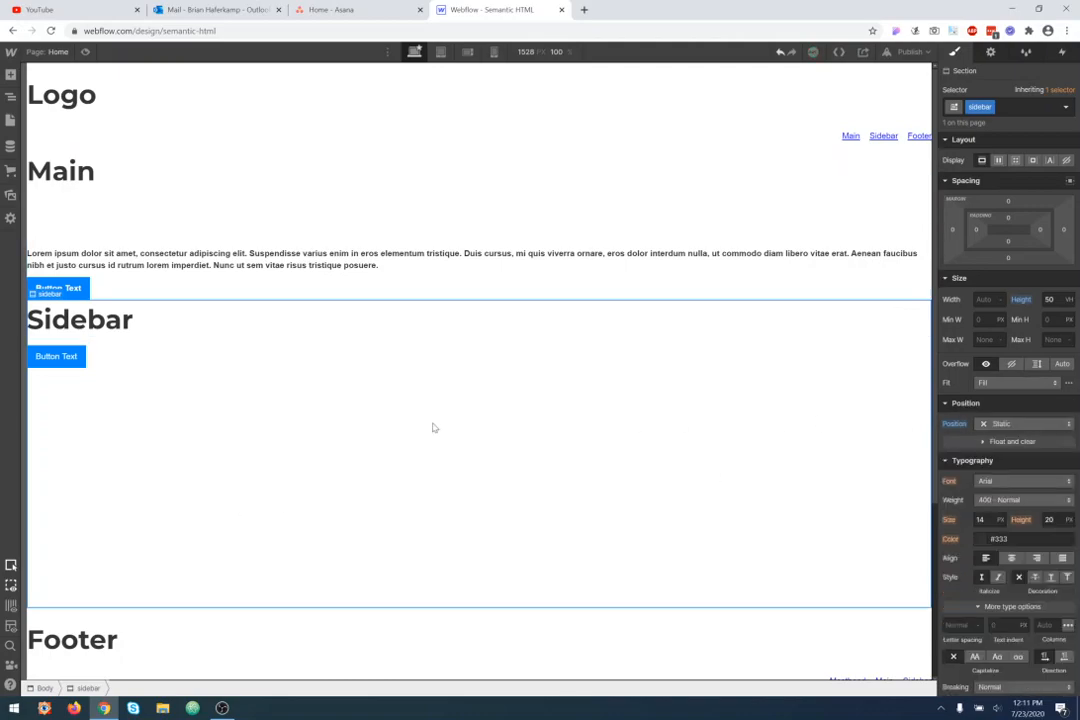
- Set the position of the button under the Sidebar heading to Static
left_click(130, 330)
left_click(82, 362)
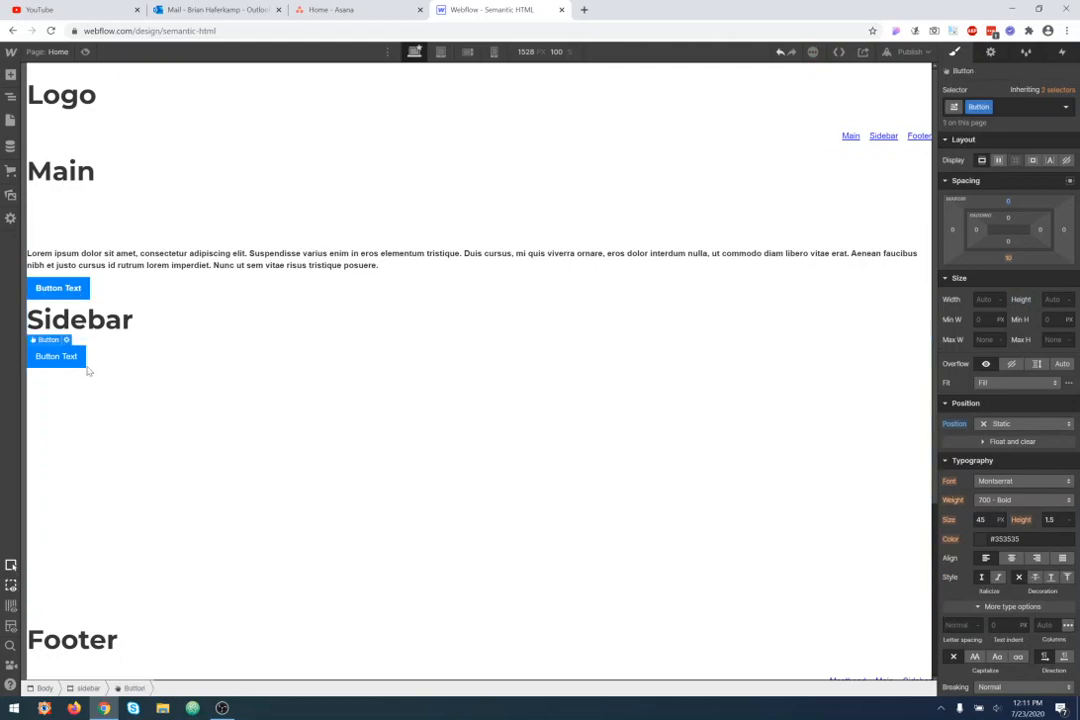
left_click(1040, 424)
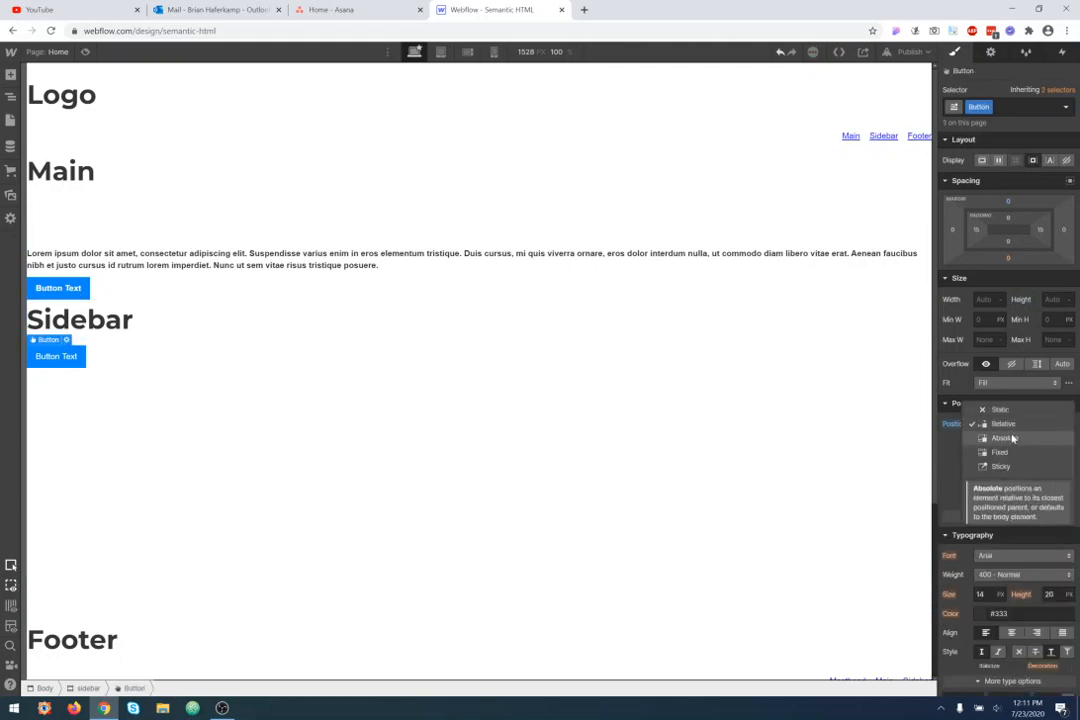
left_click(998, 410)
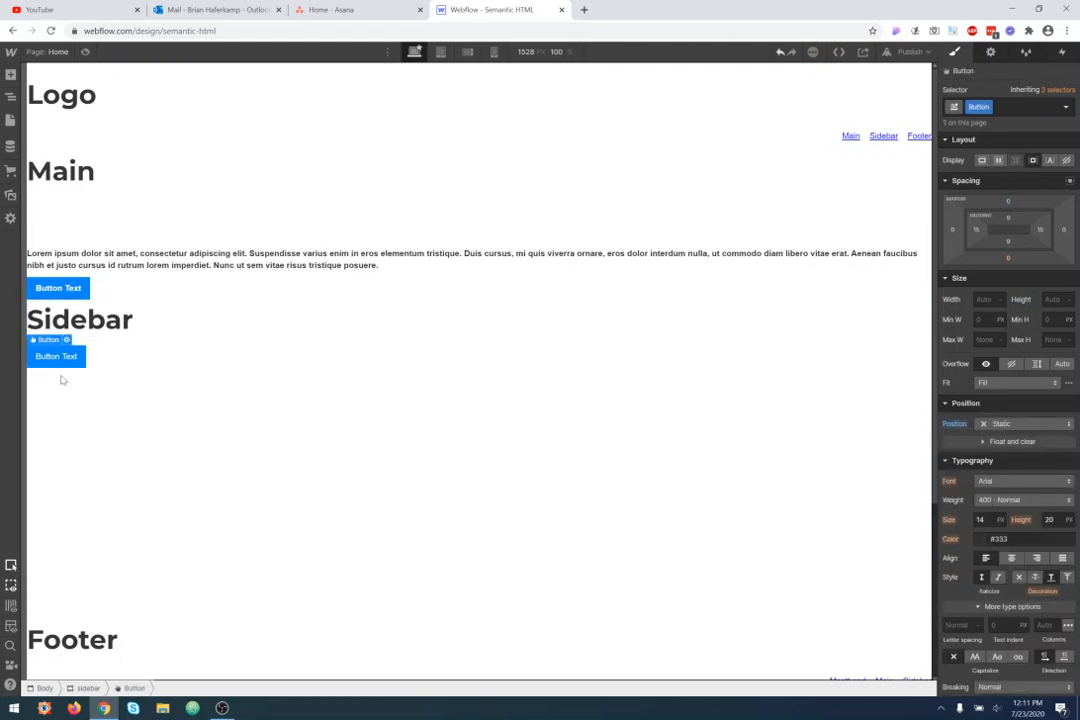
- Examine the page's element hierarchy with all sections expanded, and select the masthead section
left_click(10, 96)
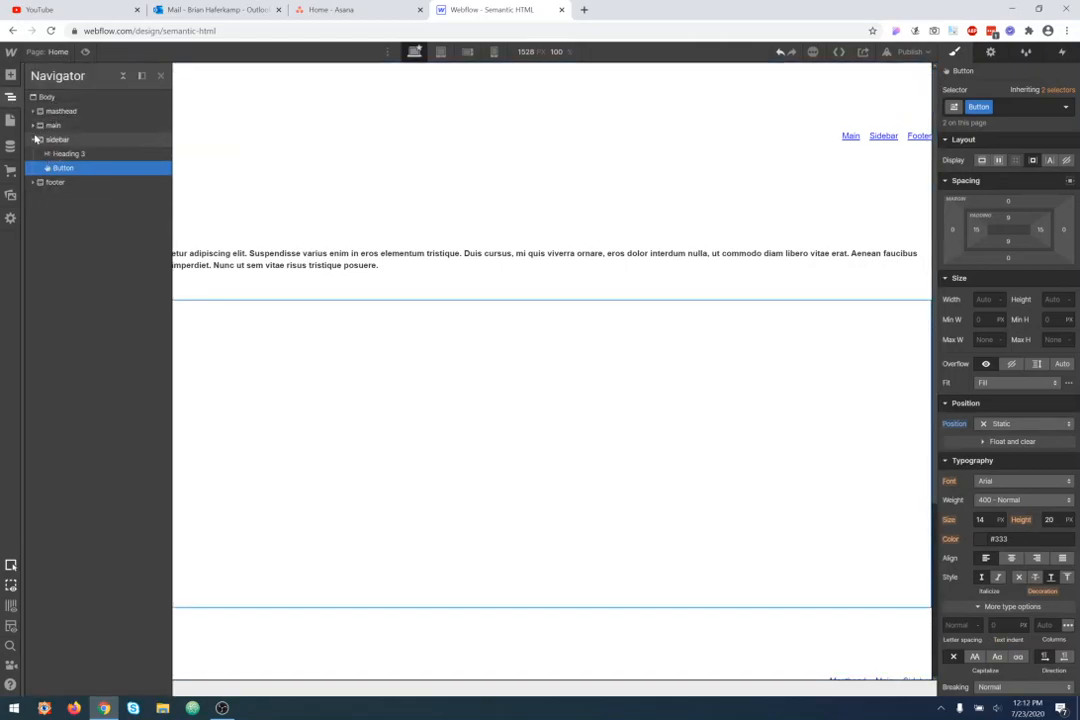
left_click(122, 76)
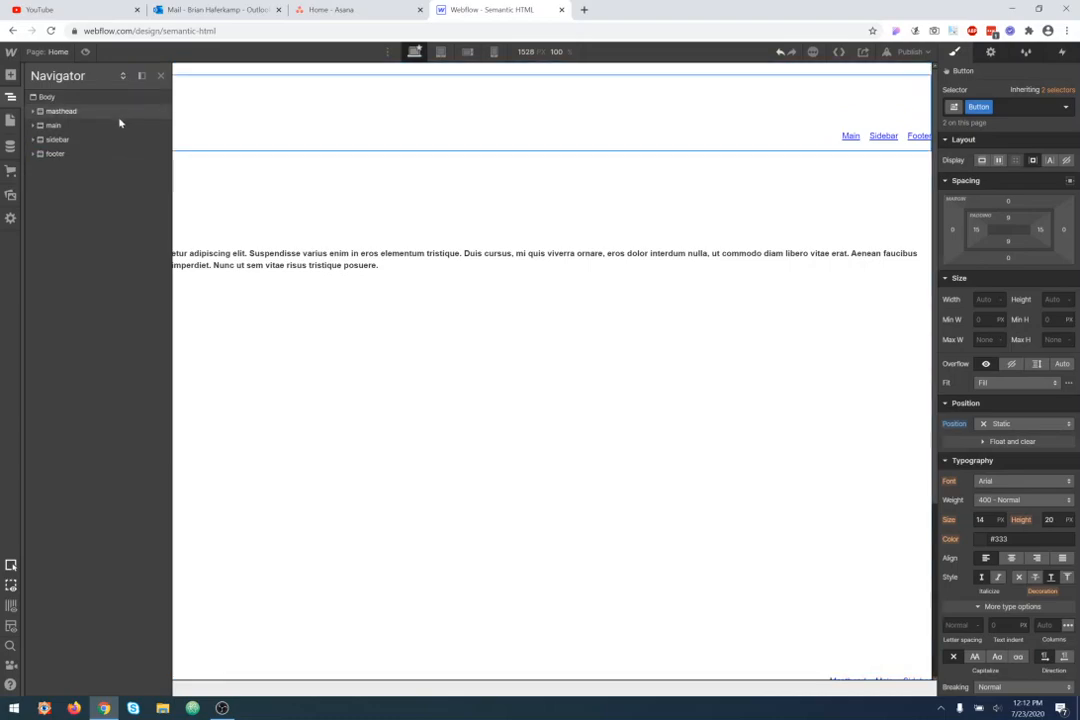
left_click(122, 76)
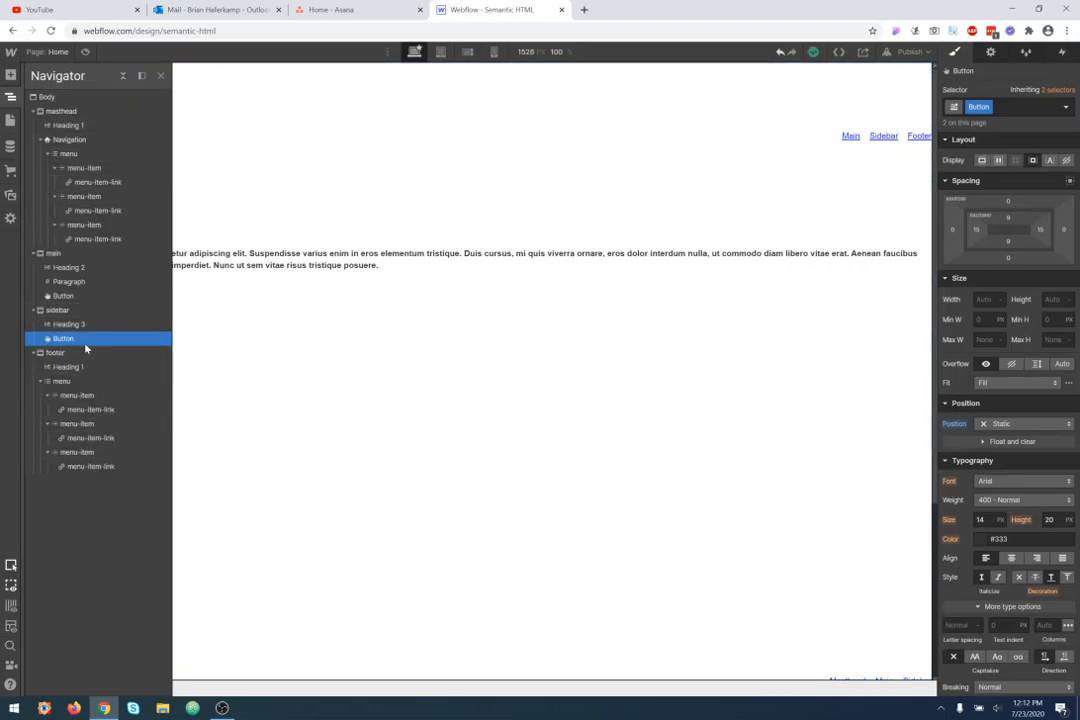
left_click(58, 113)
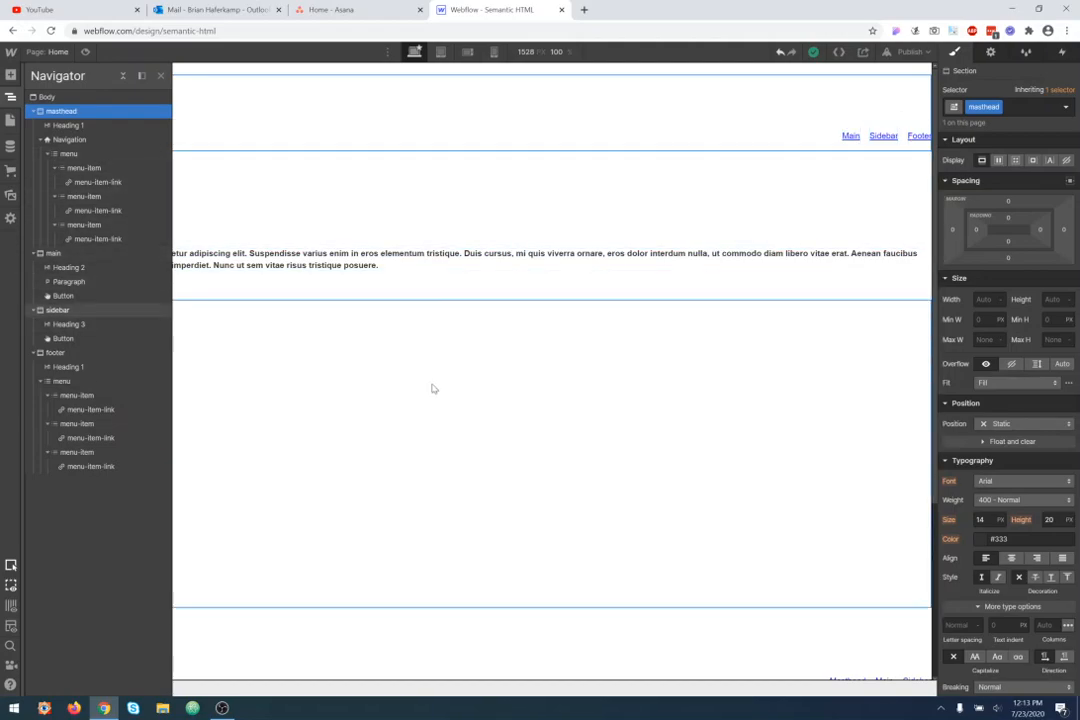
- Give the sidebar section a grey #b3b3b3 background color
left_click(371, 430)
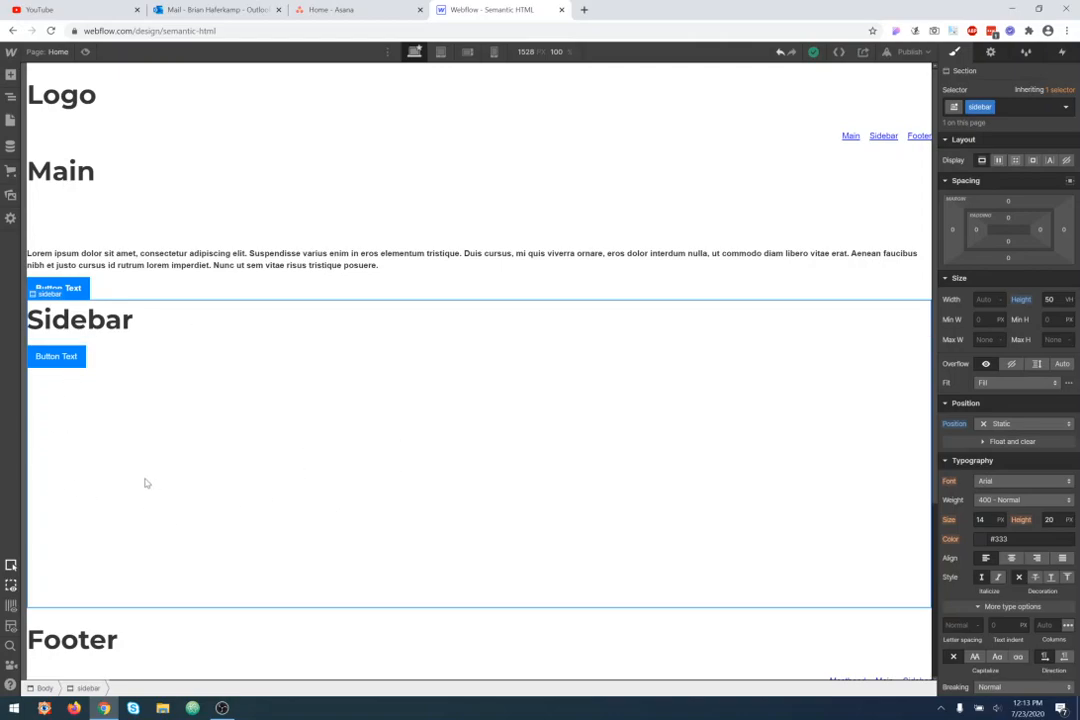
scroll(1012, 510, "down", 3)
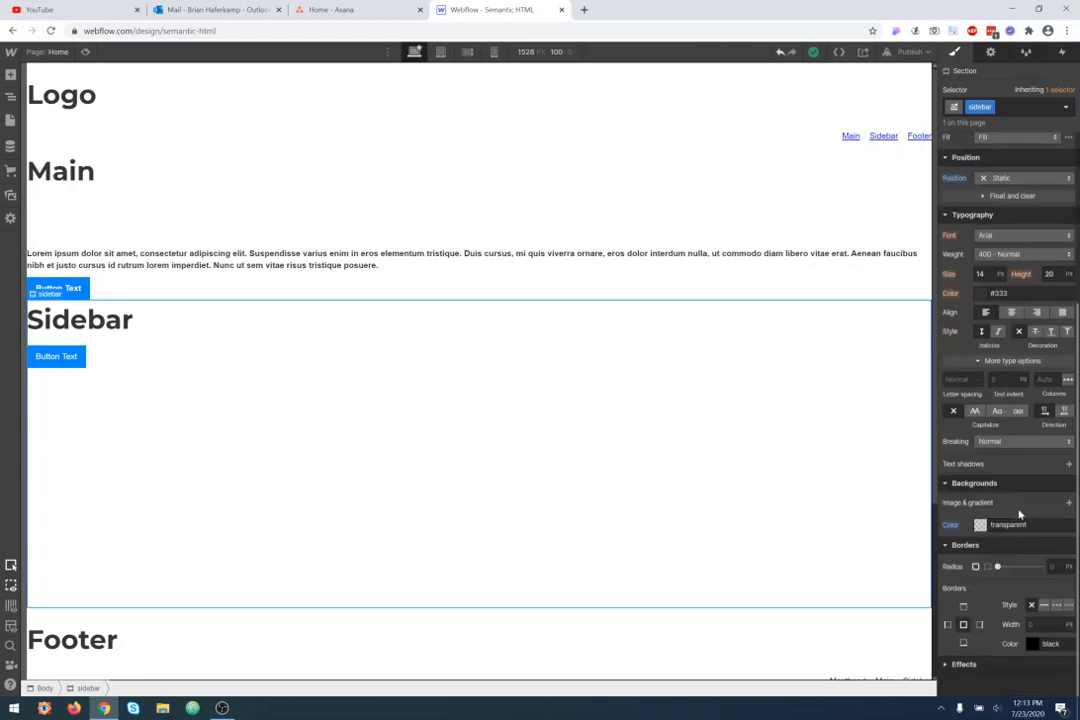
left_click(980, 525)
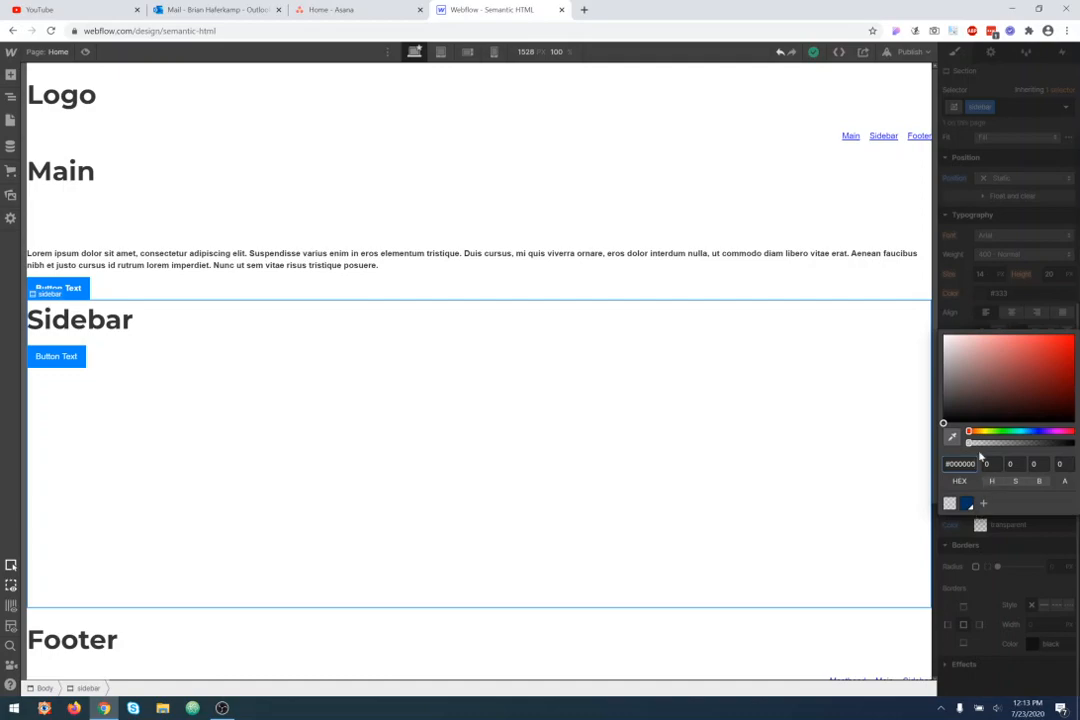
left_click_drag(943, 400, 942, 360)
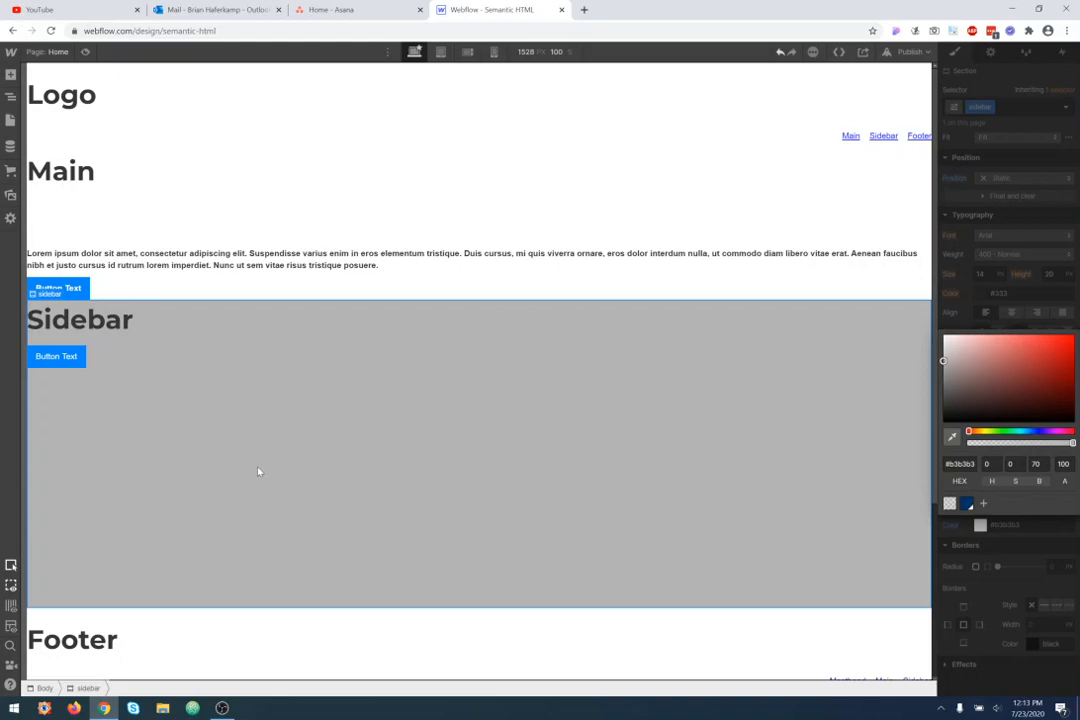
- Give the Sidebar heading a white background, and darken it to light grey #e9e9e9
left_click(218, 326)
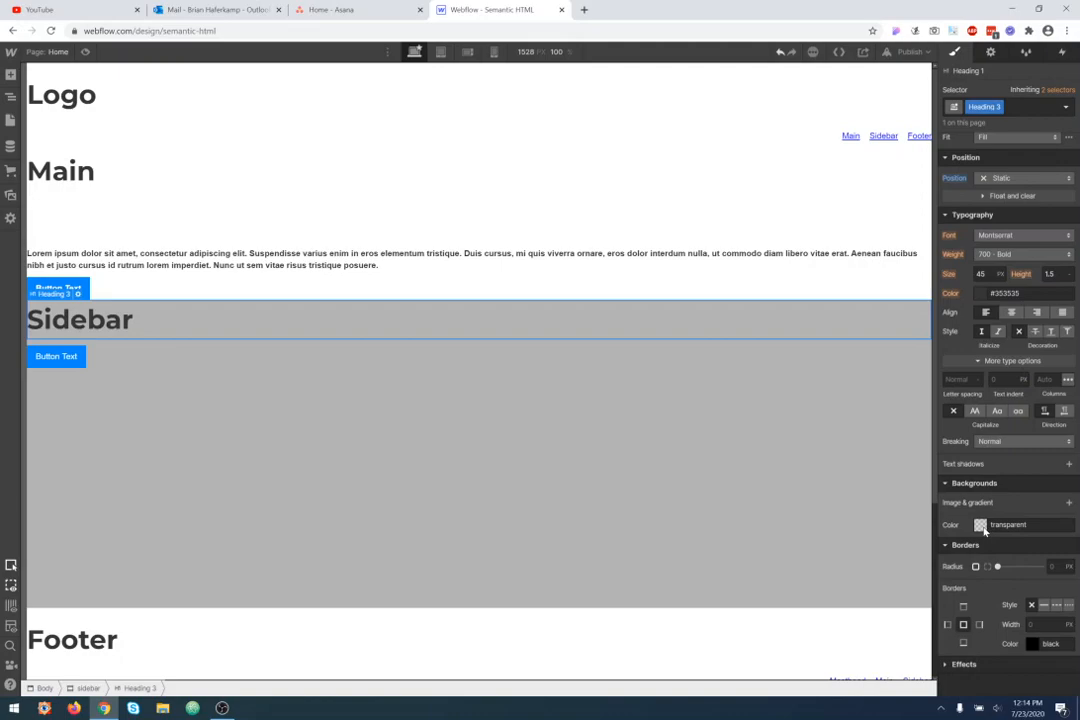
left_click(981, 525)
mouse_move(945, 390)
left_mouse_down()
mouse_move(947, 350)
mouse_move(918, 318)
left_mouse_up()
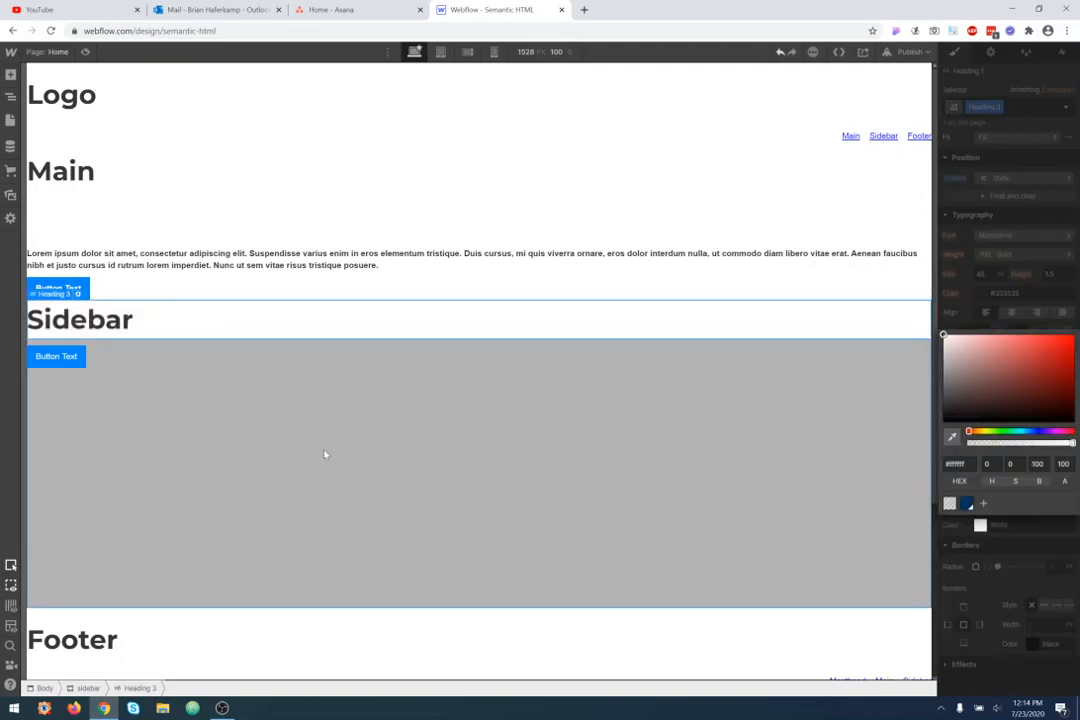
left_click(338, 454)
left_click(205, 333)
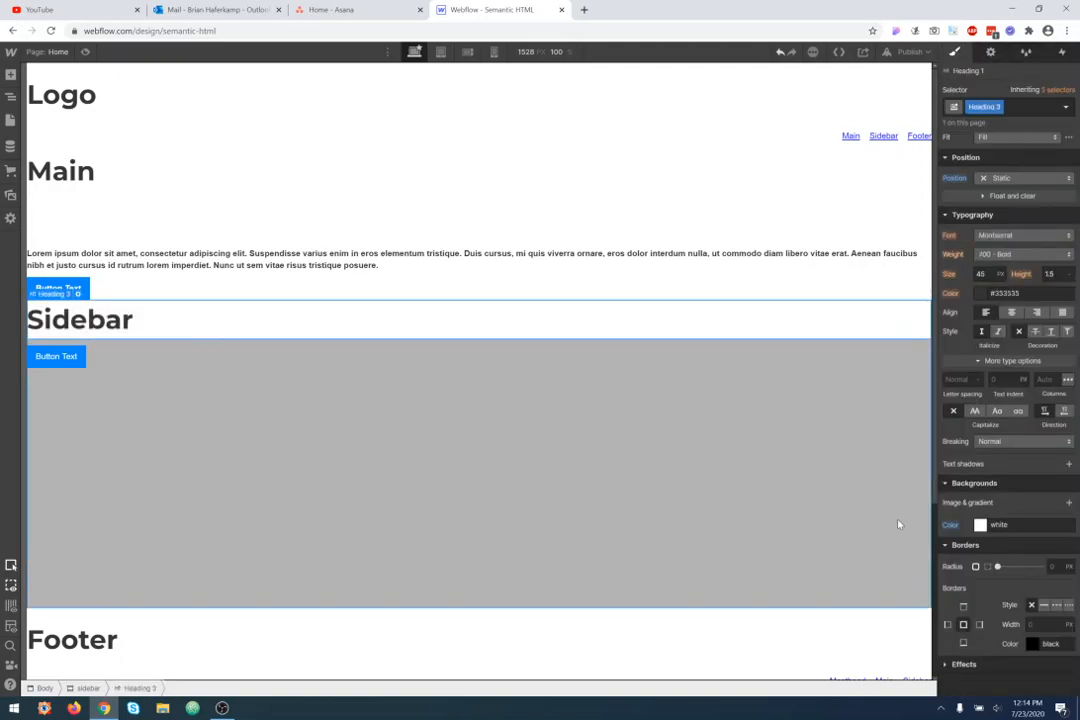
left_click(980, 525)
left_click_drag(943, 335, 943, 342)
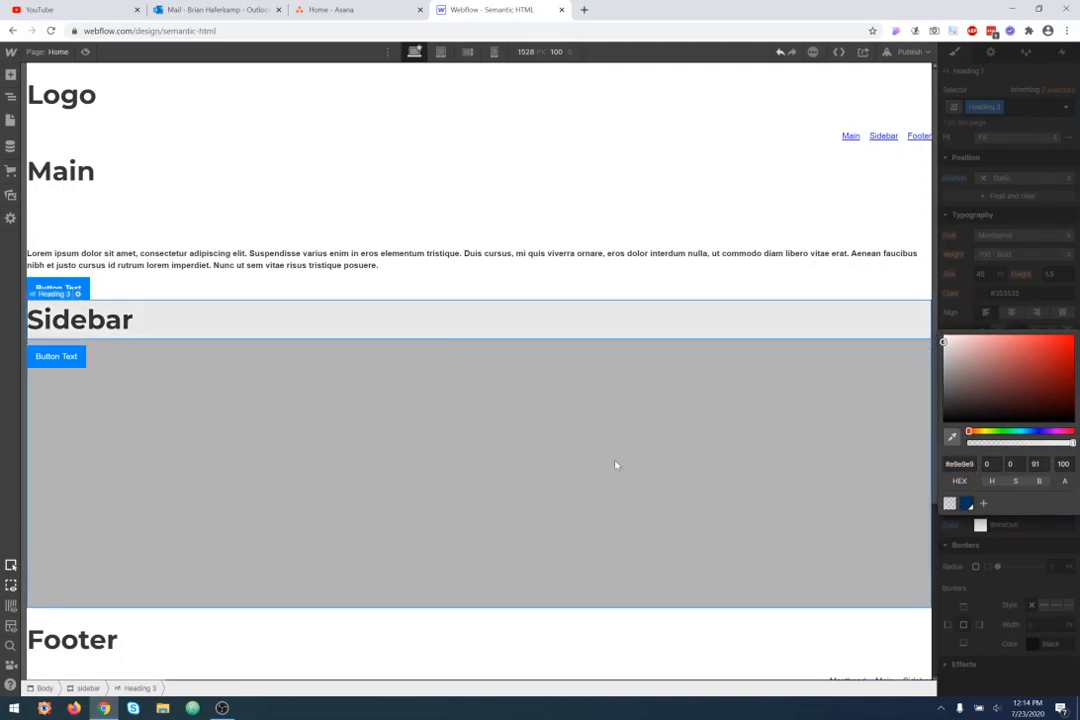
left_click(546, 456)
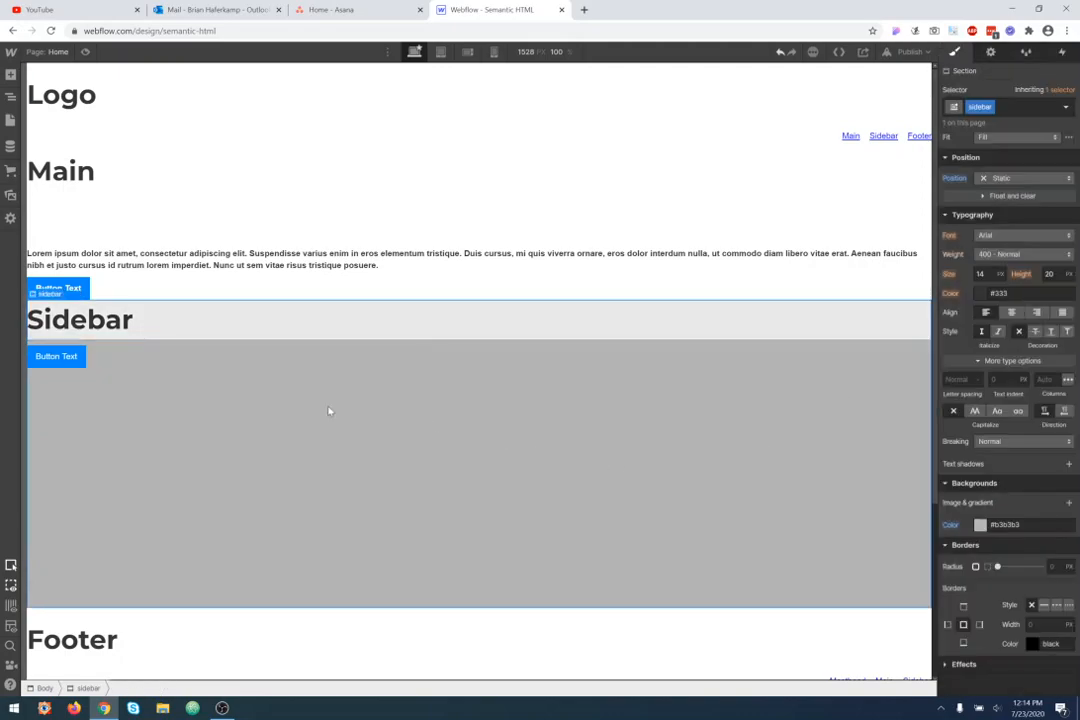
- Inspect the sidebar's button, heading and parent section, and review their nesting in the element hierarchy
left_click(72, 358)
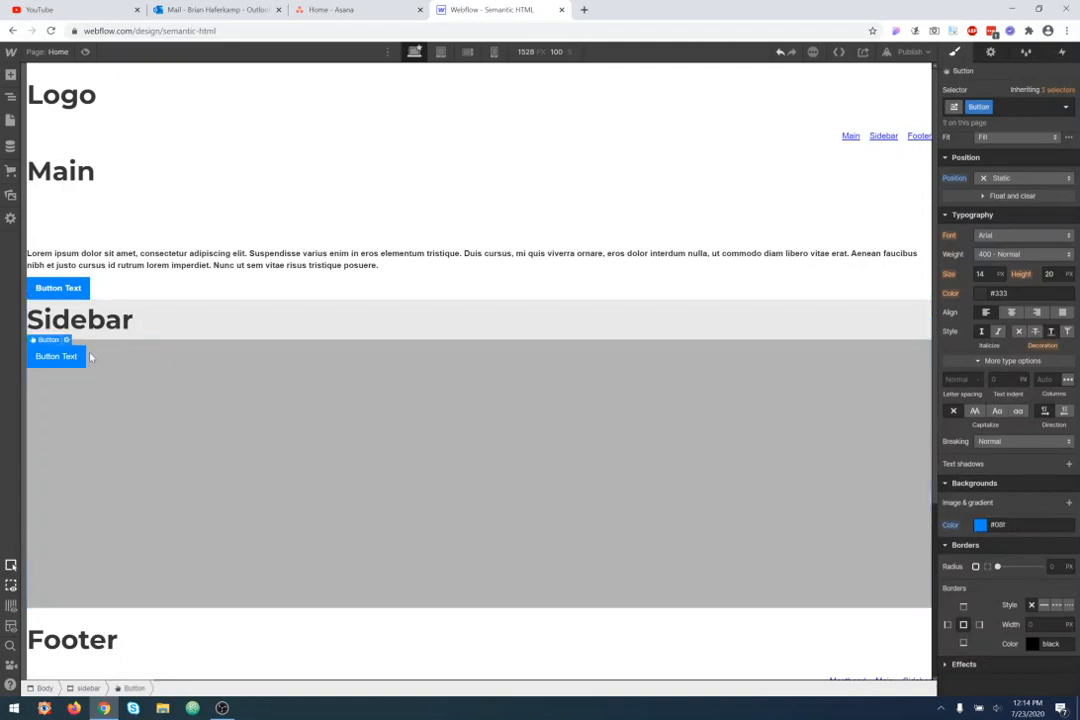
left_click(103, 335)
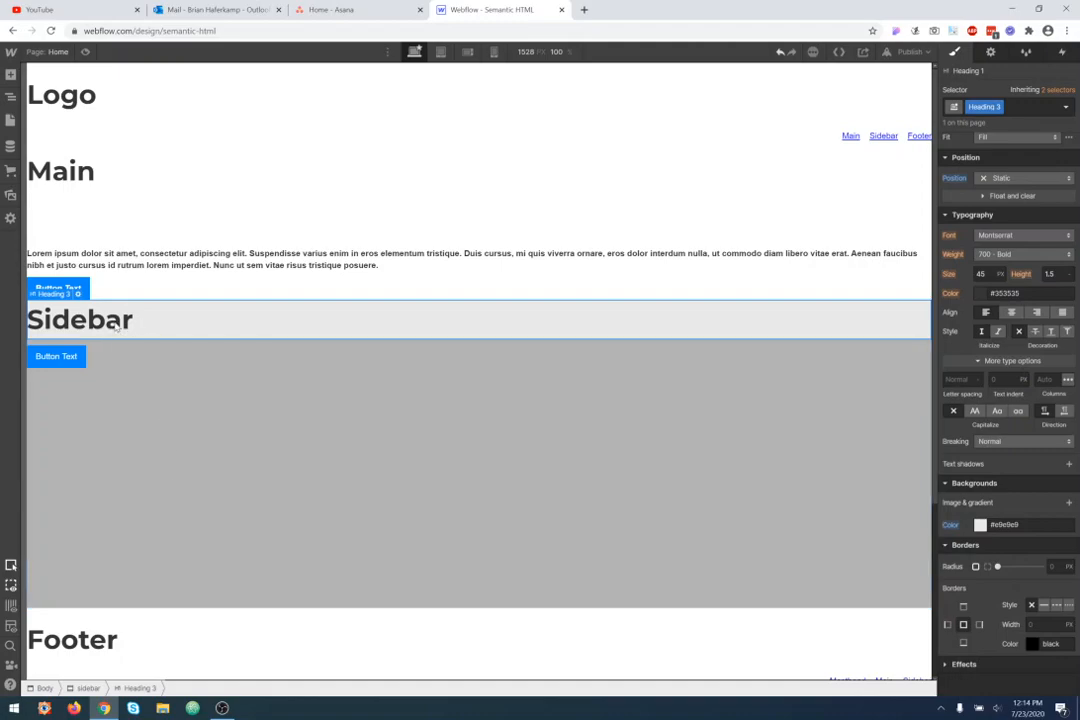
left_click(101, 477)
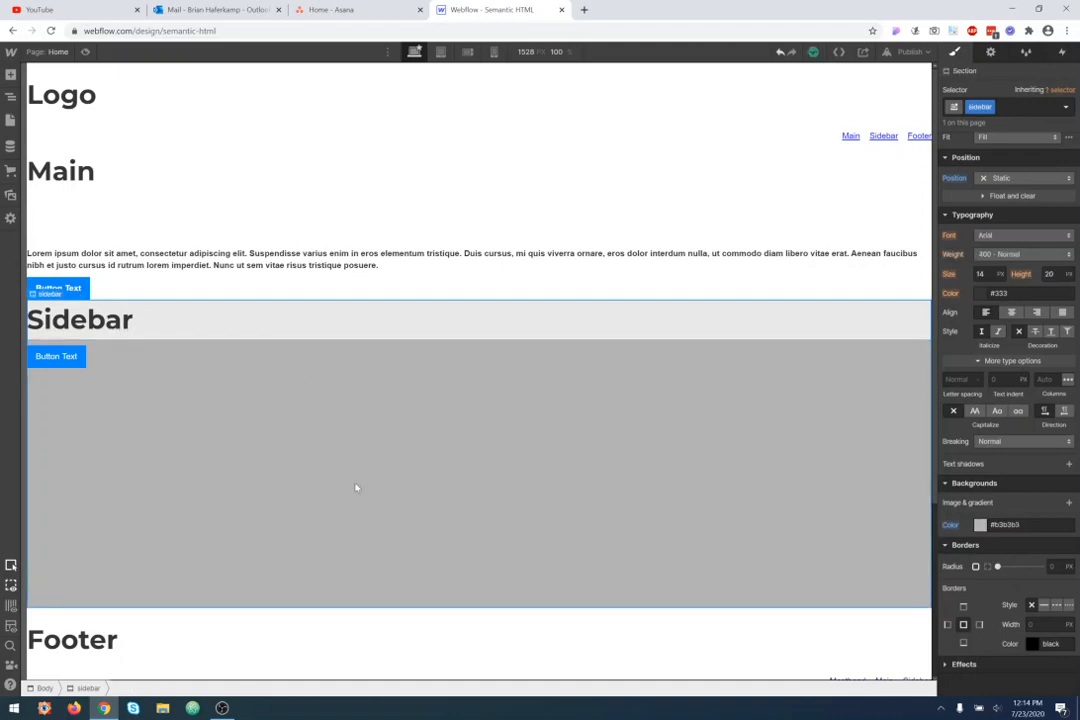
left_click(11, 97)
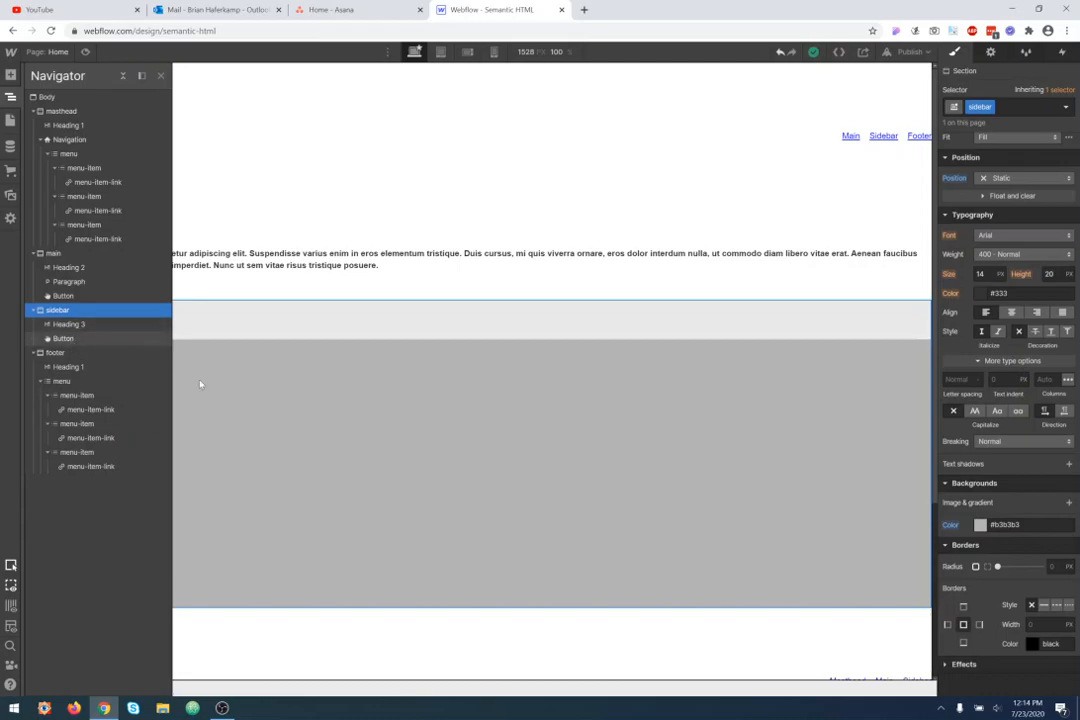
- Set the position of the sidebar section to Relative
left_click(377, 464)
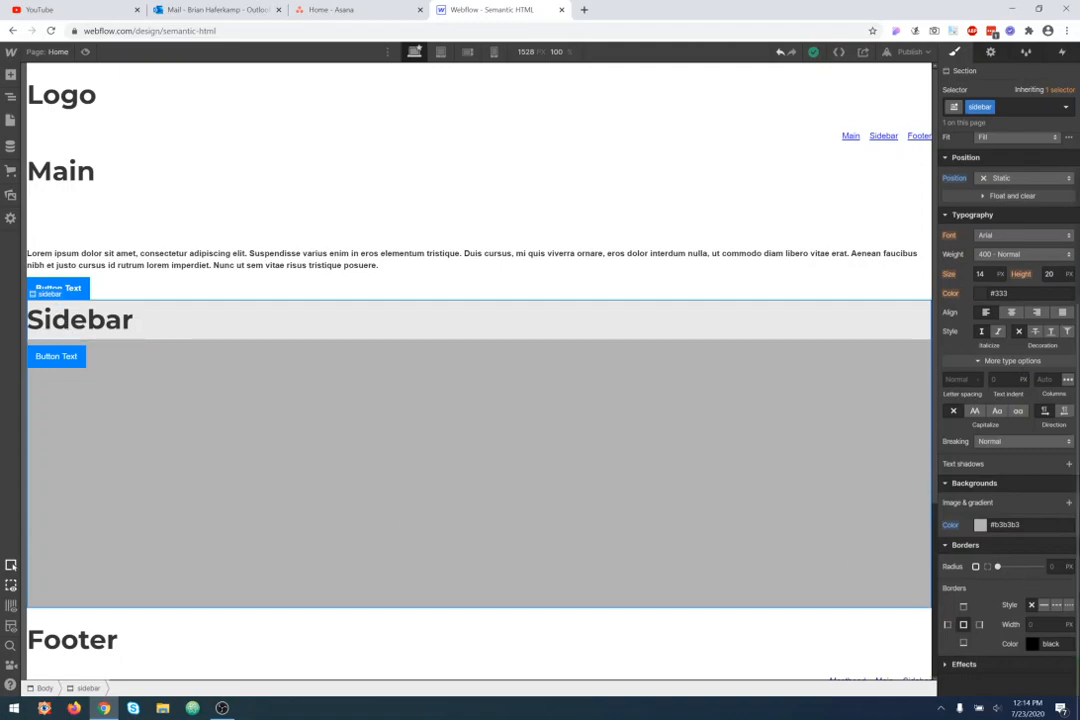
scroll(1004, 556, "up", 3)
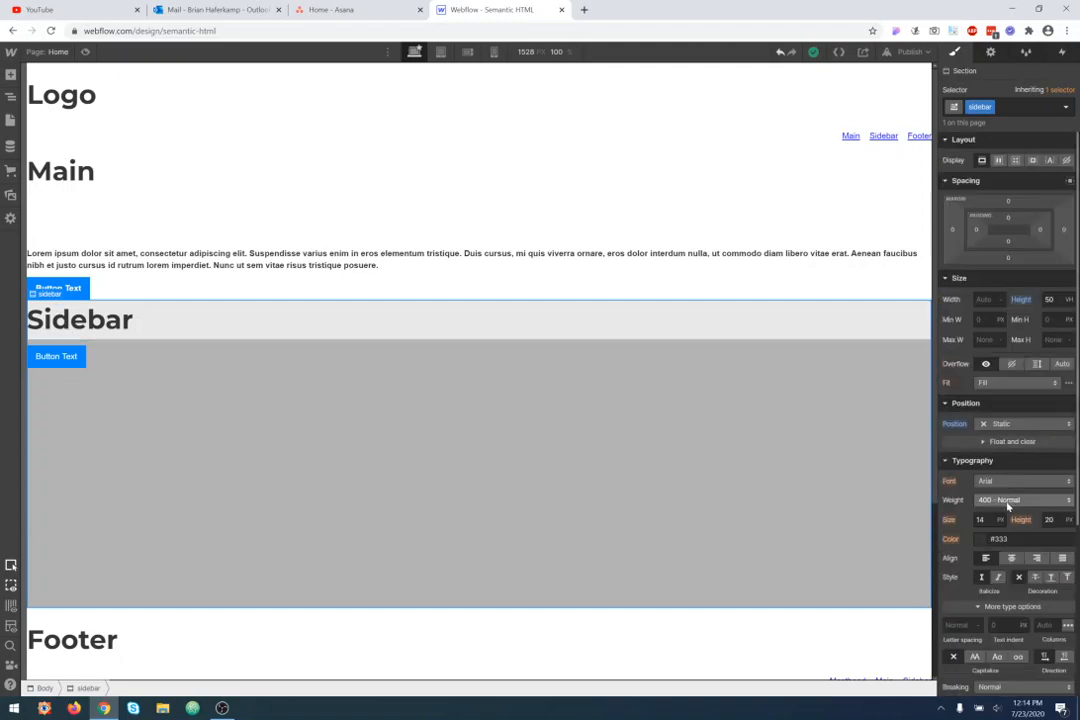
left_click(1019, 428)
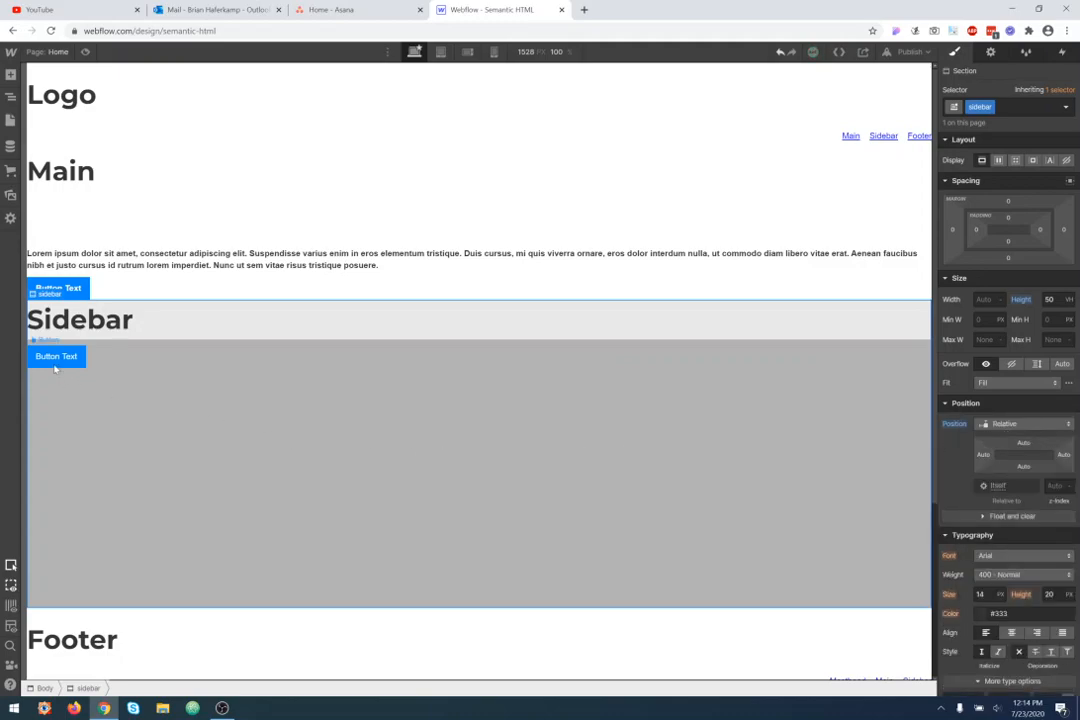
- Set the position of both the button and the heading inside the sidebar section to Relative
left_click(60, 357)
left_click(1008, 424)
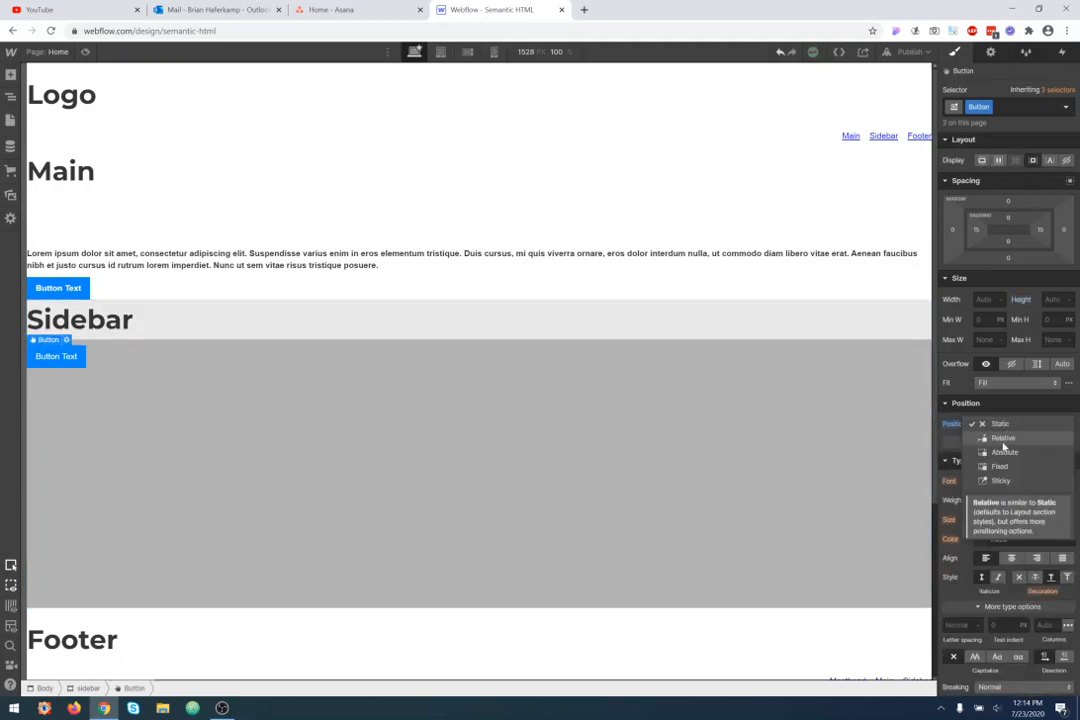
left_click(1005, 438)
left_click(285, 325)
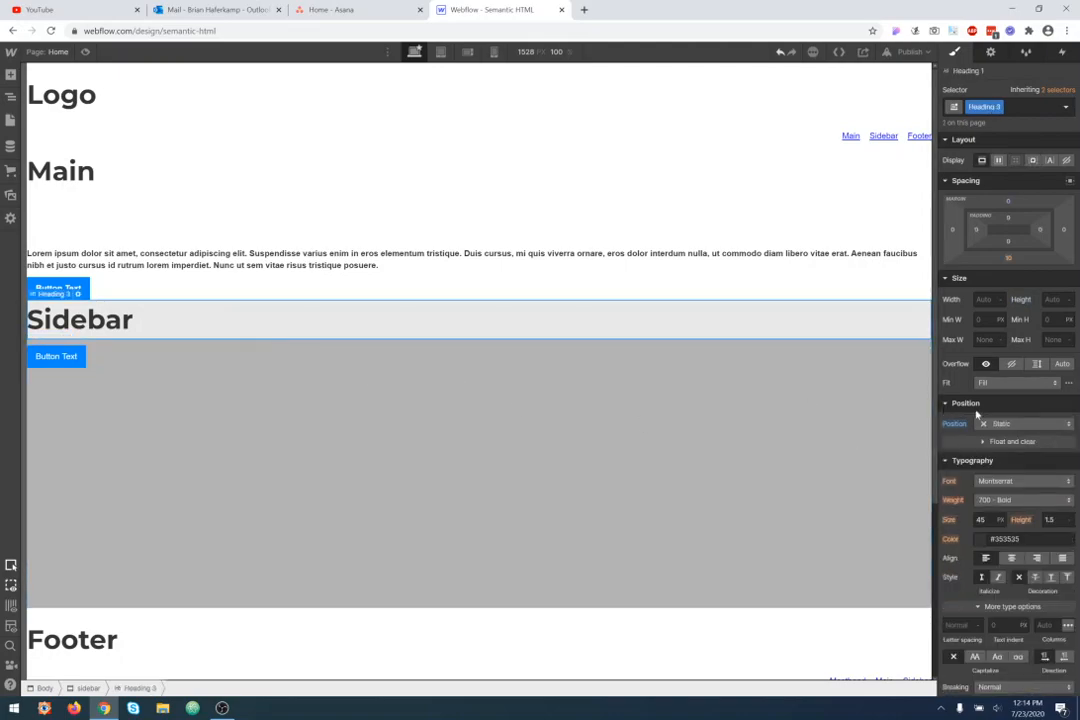
left_click(1025, 428)
left_click(1018, 439)
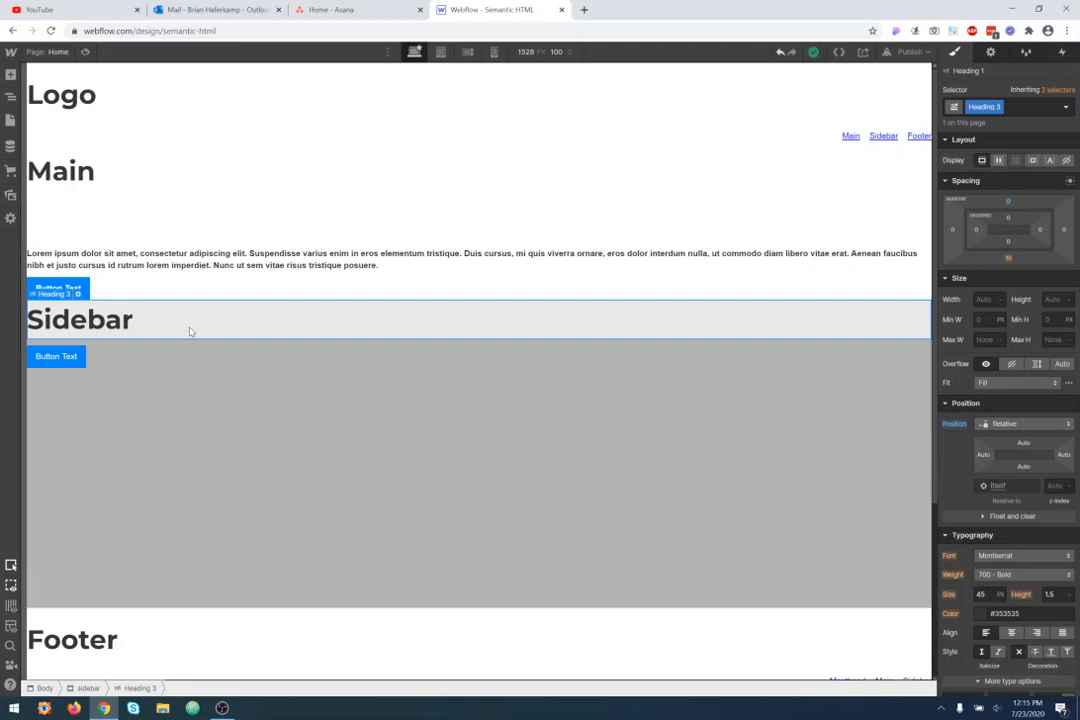
- Review the Sidebar heading's position options, and check the position settings of its parent sidebar section and the Body
left_click(1032, 428)
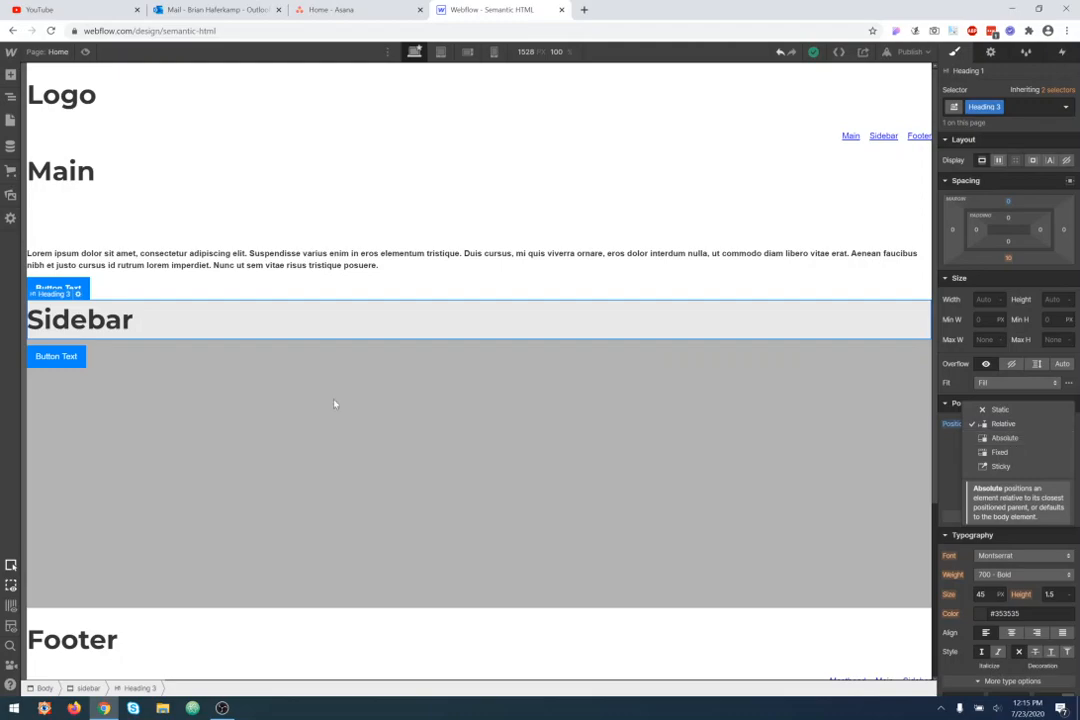
left_click(14, 98)
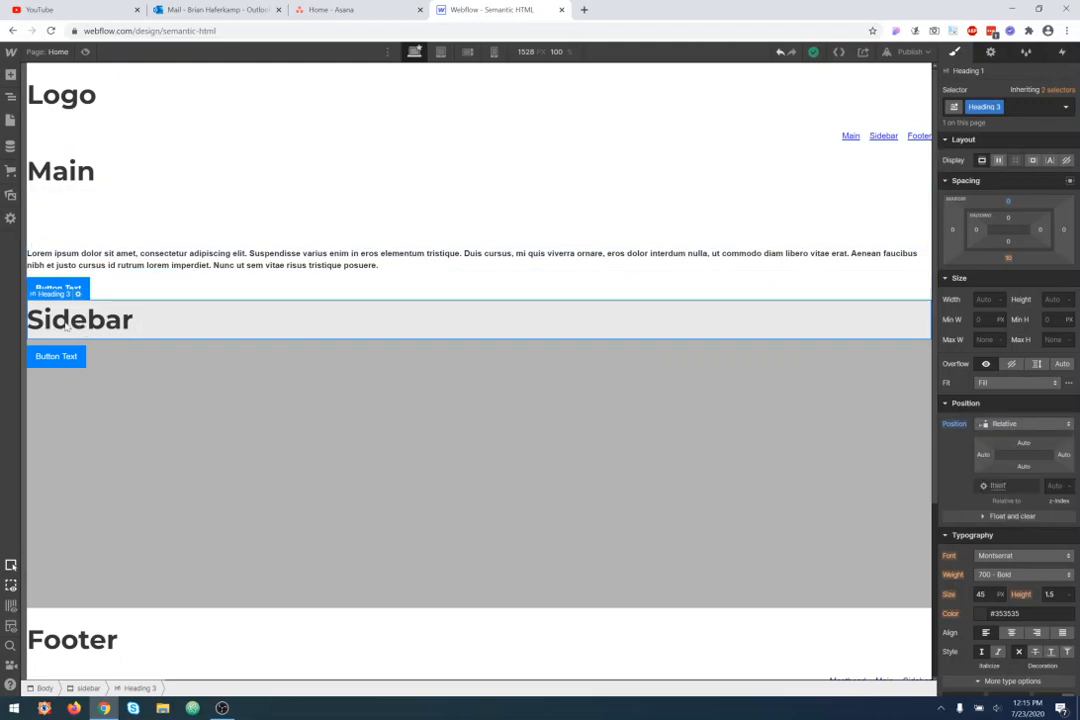
left_click(14, 99)
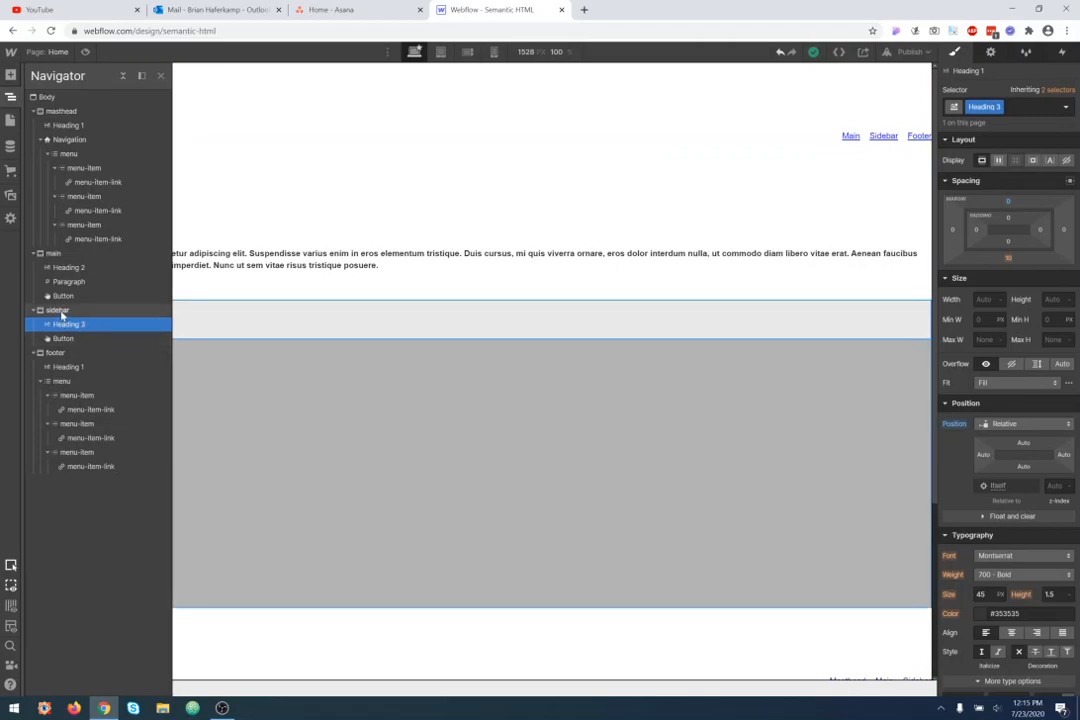
left_click(62, 311)
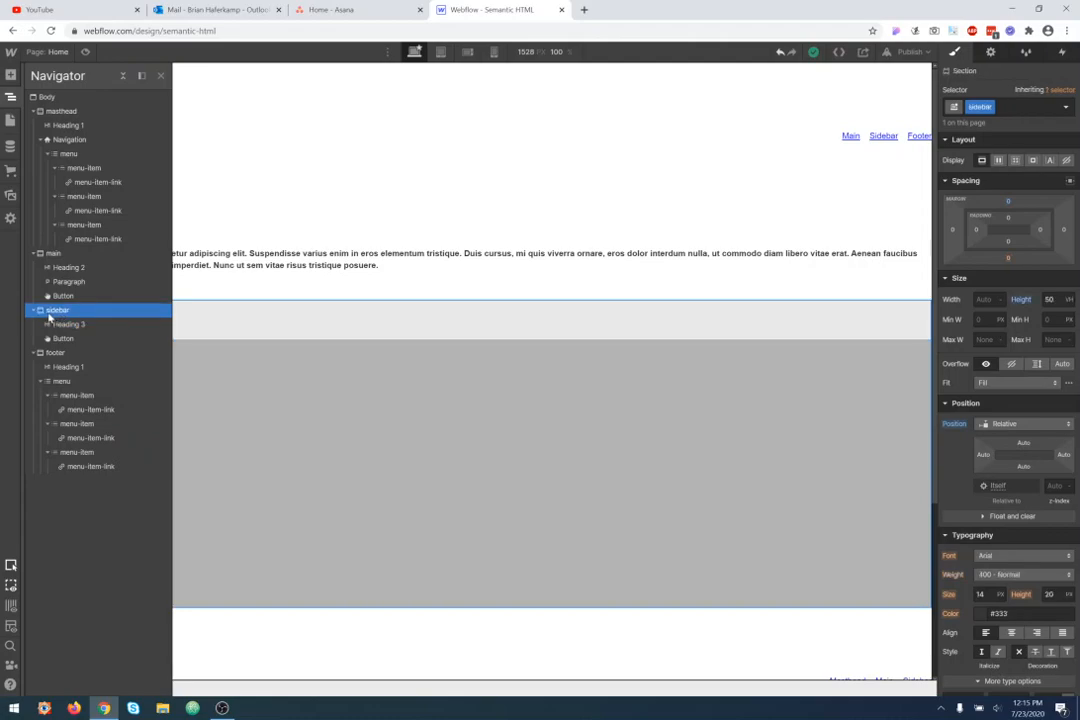
left_click(46, 98)
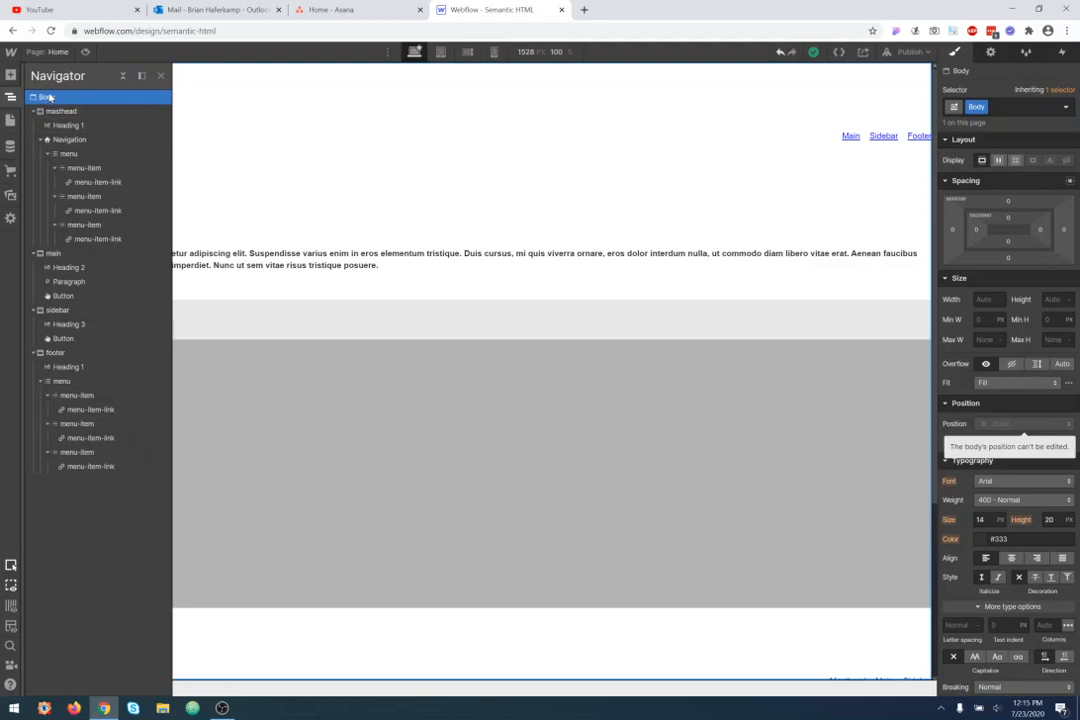
left_click(70, 312)
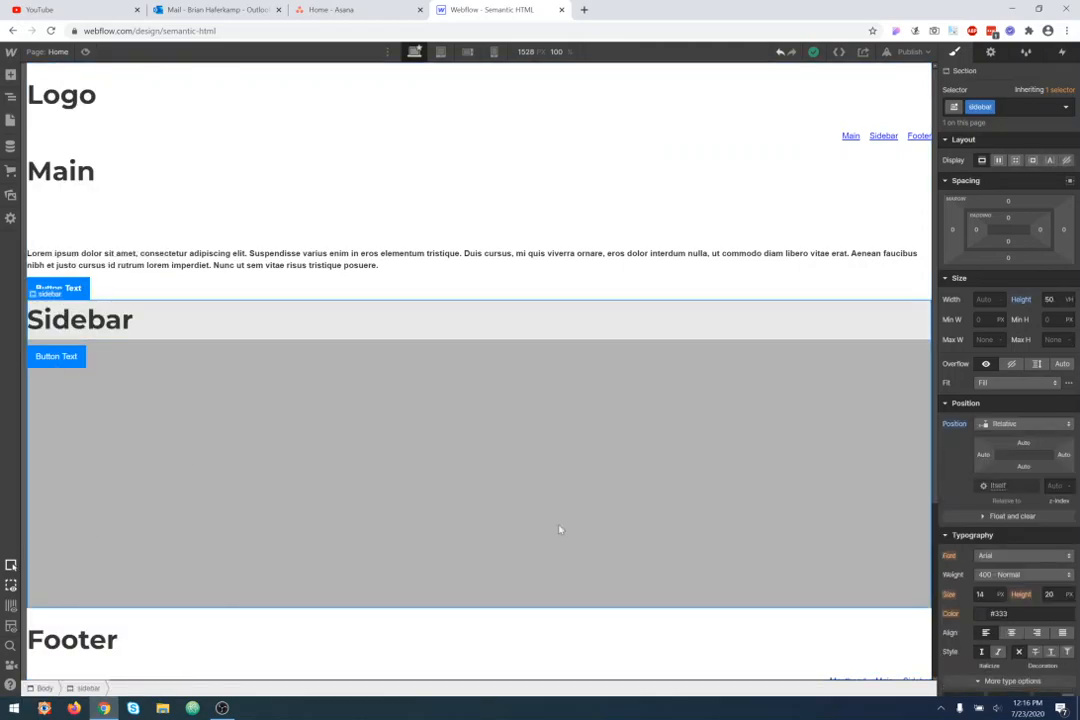
- Set the position of the Sidebar heading inside the sidebar section to Absolute
left_click(357, 328)
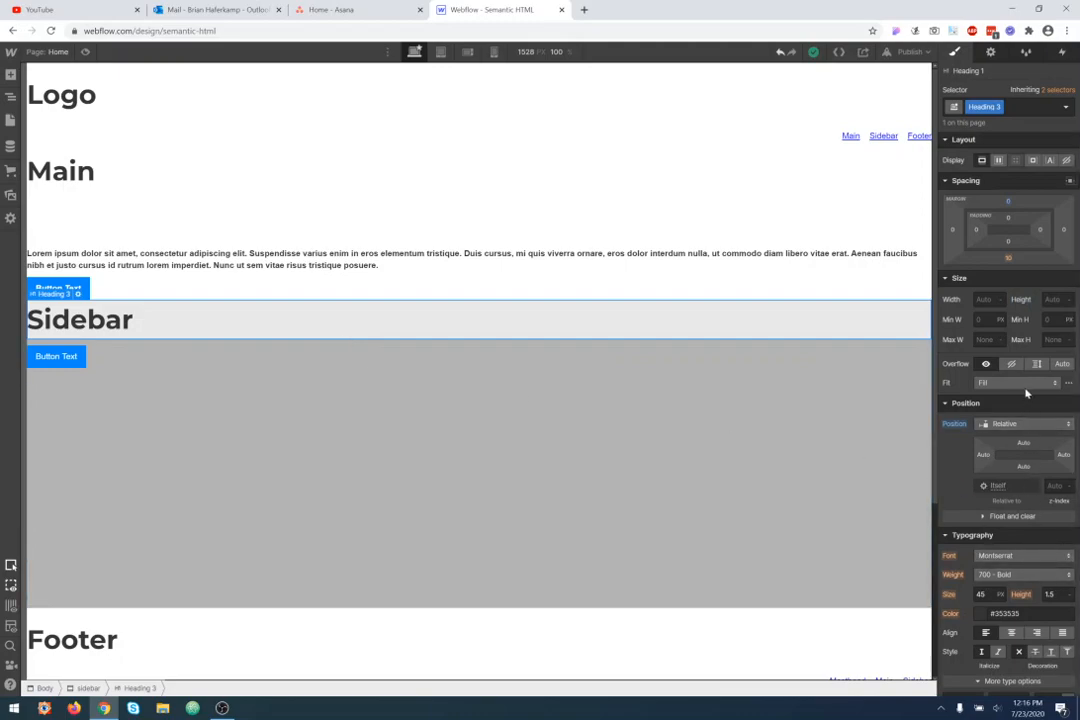
left_click(1032, 426)
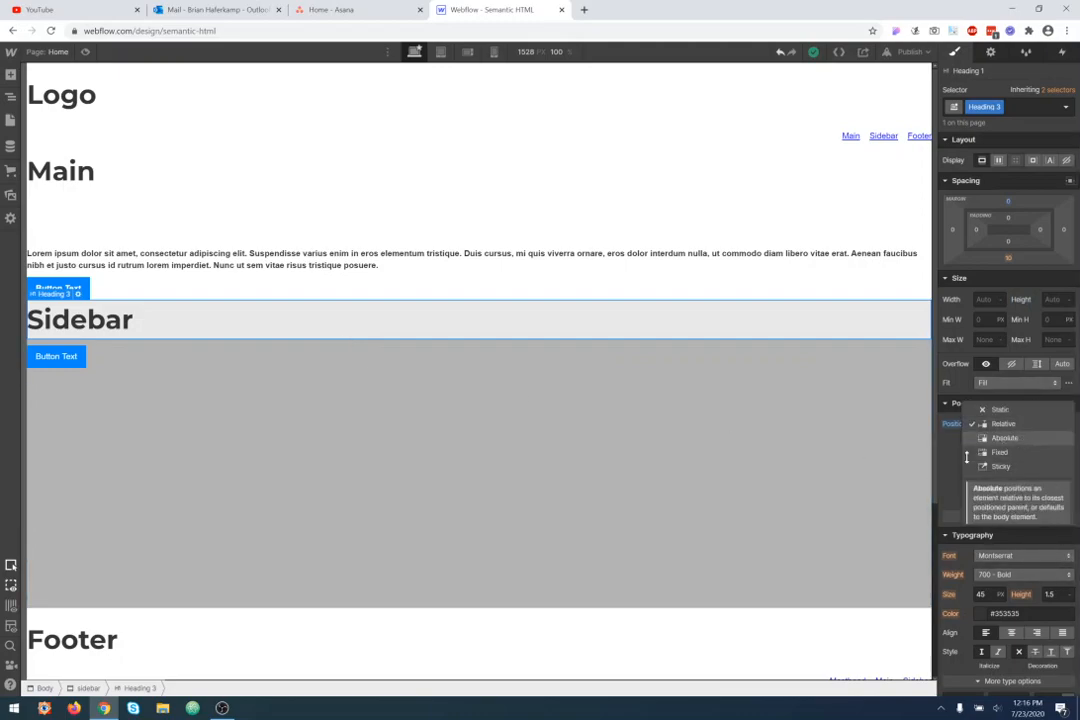
left_click(1025, 439)
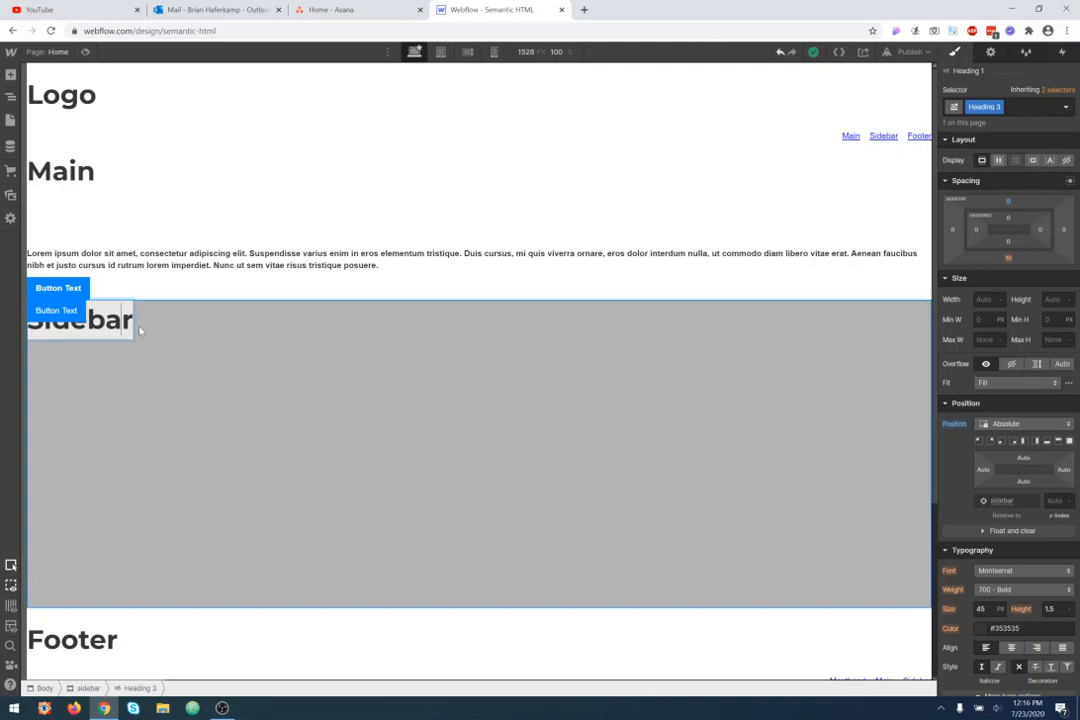
- Try extending the Sidebar heading's text to "Sidebar Element", and undo the text change
type("Eleme")
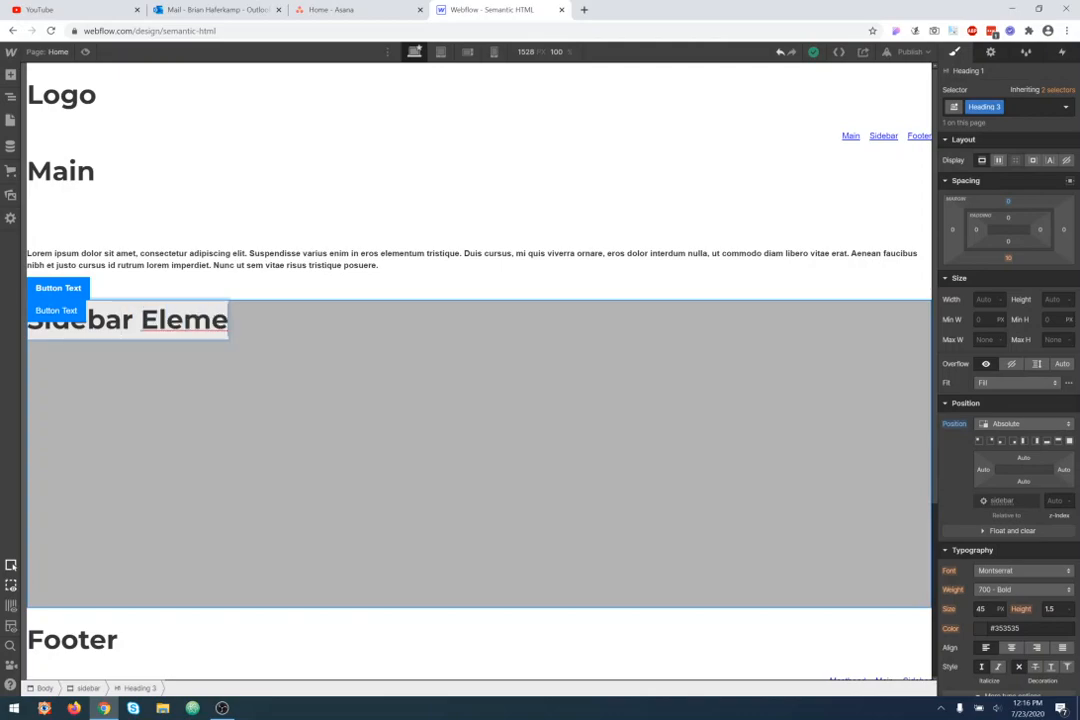
type("nt")
left_click(212, 340)
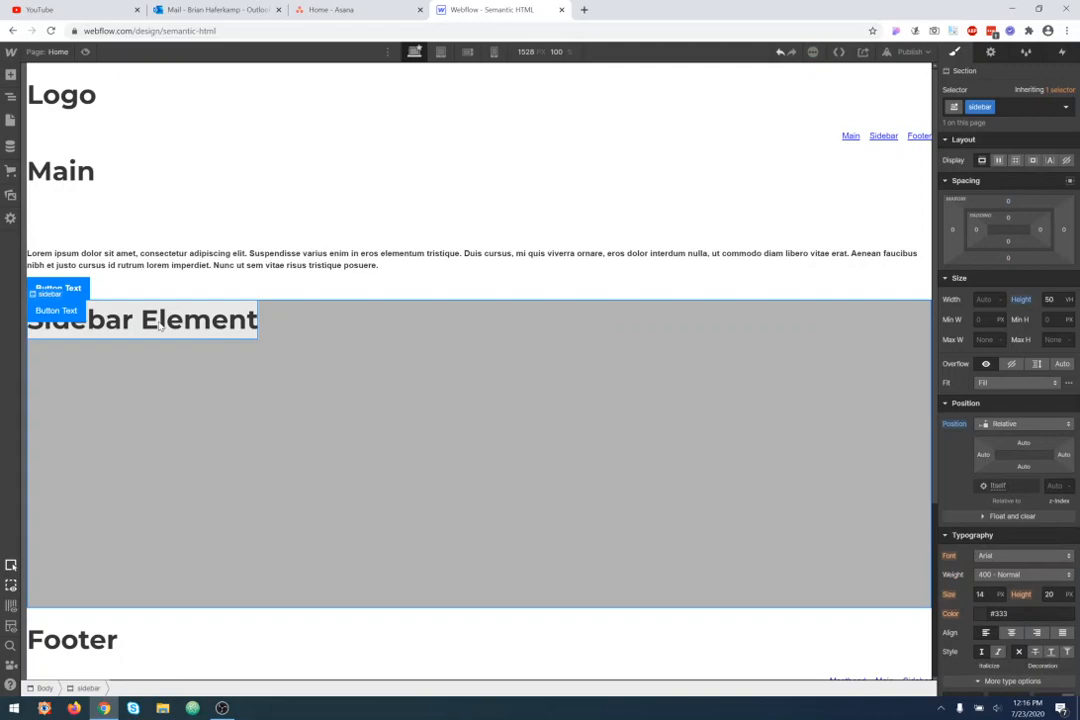
double_click(160, 325)
left_click_drag(159, 323, 142, 321)
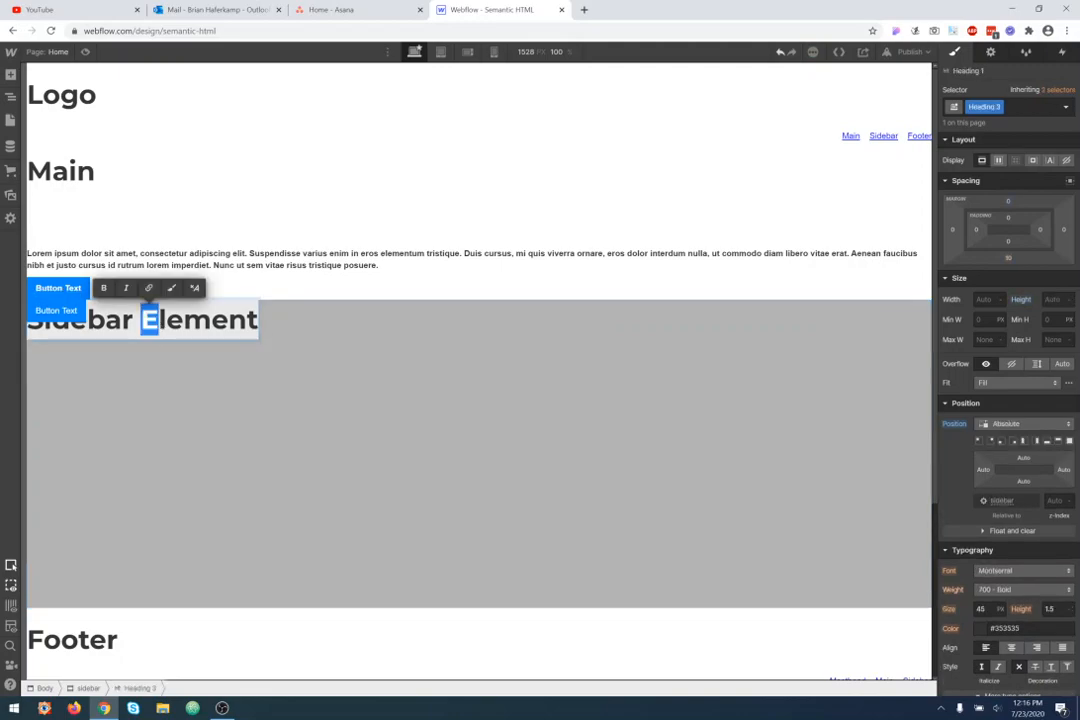
left_click(158, 389)
key("ctrl+z")
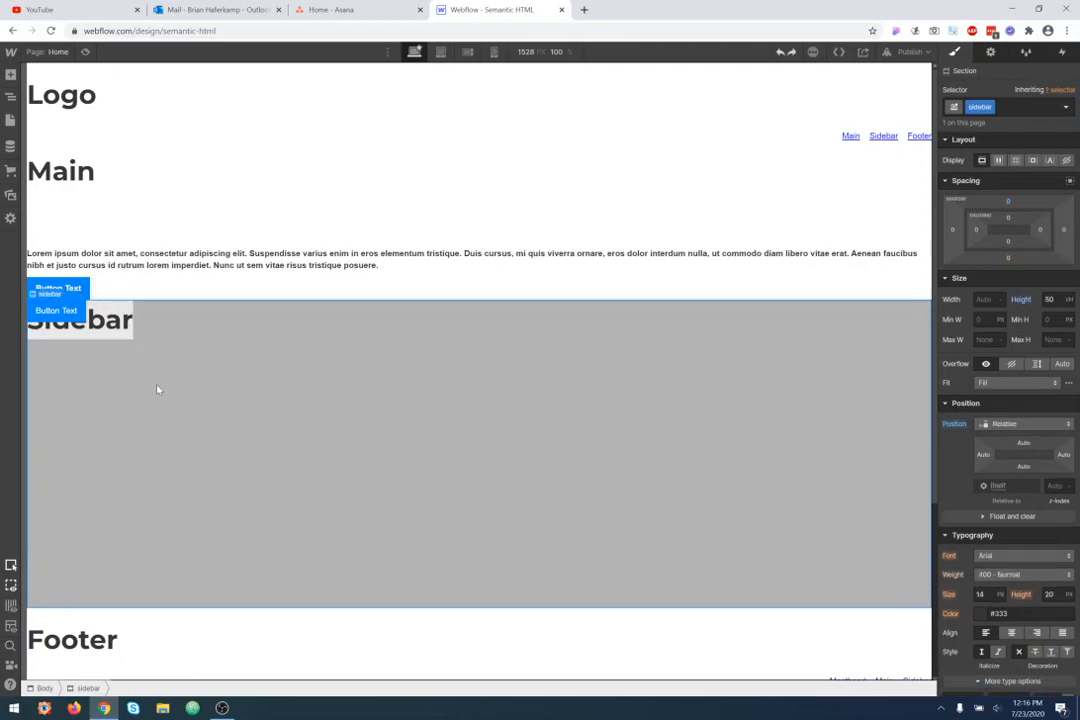
- Anchor the absolutely positioned Sidebar heading with the Top left preset and switch it to the top-right corner preset
left_click(125, 332)
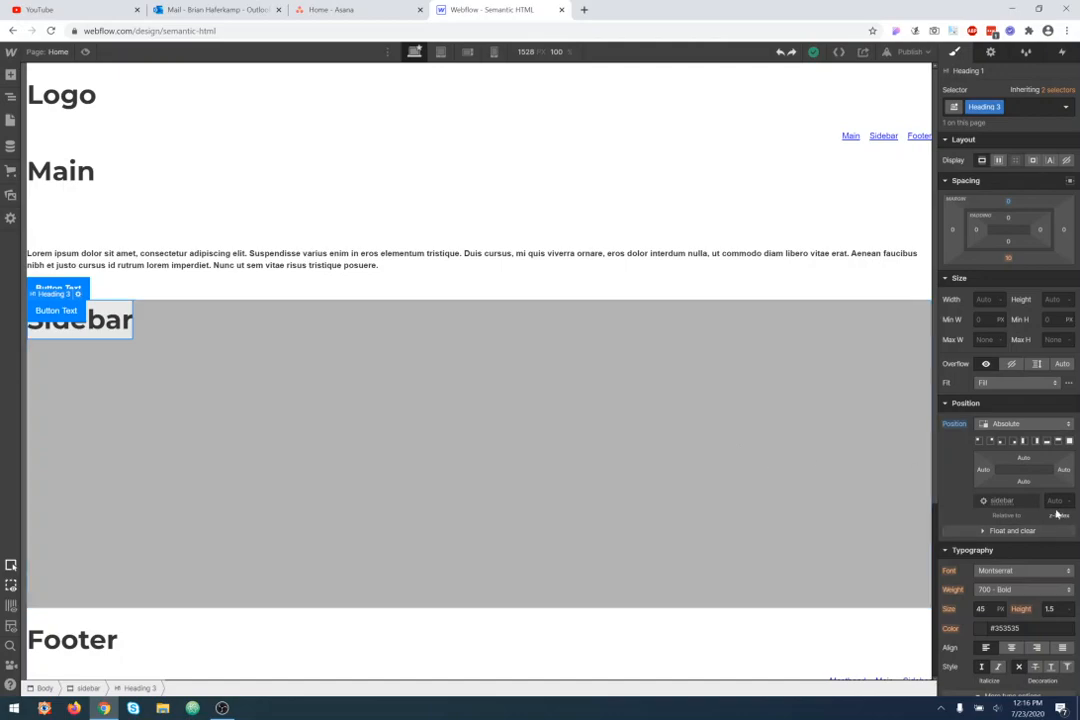
left_click(1025, 459)
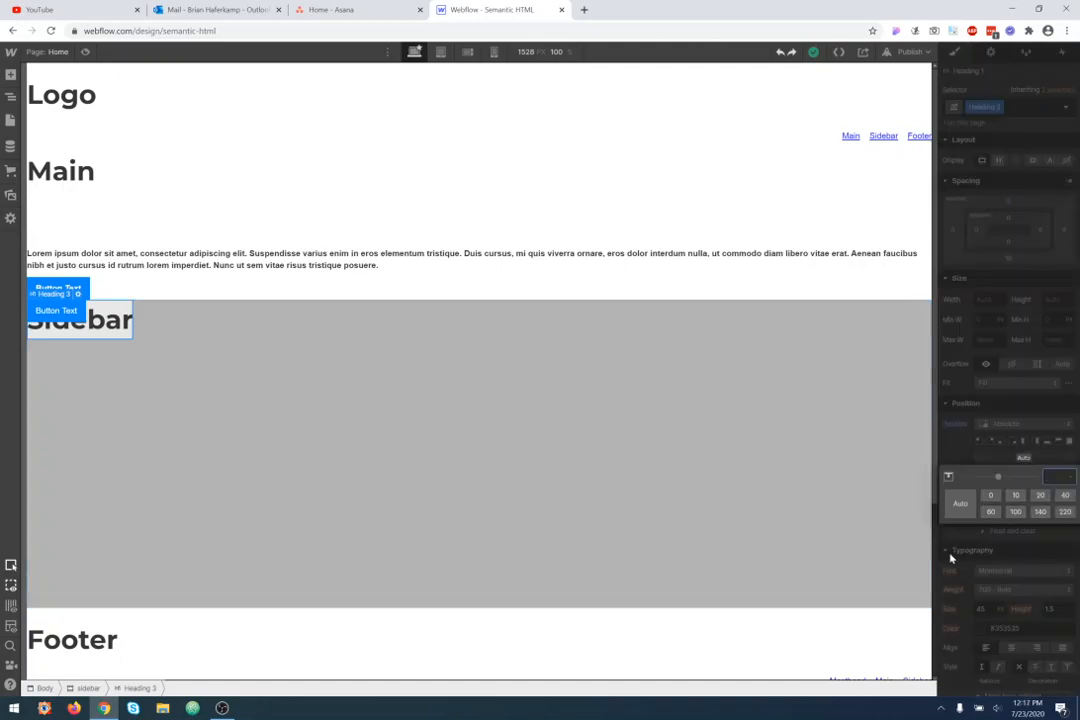
left_click(960, 456)
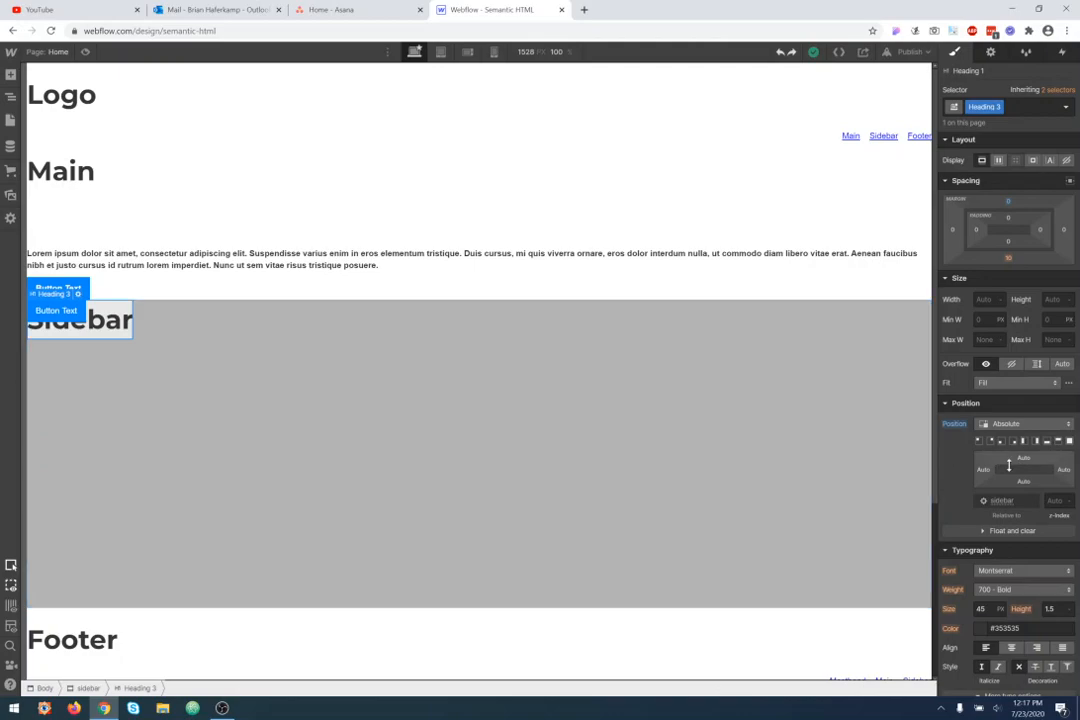
left_click(978, 440)
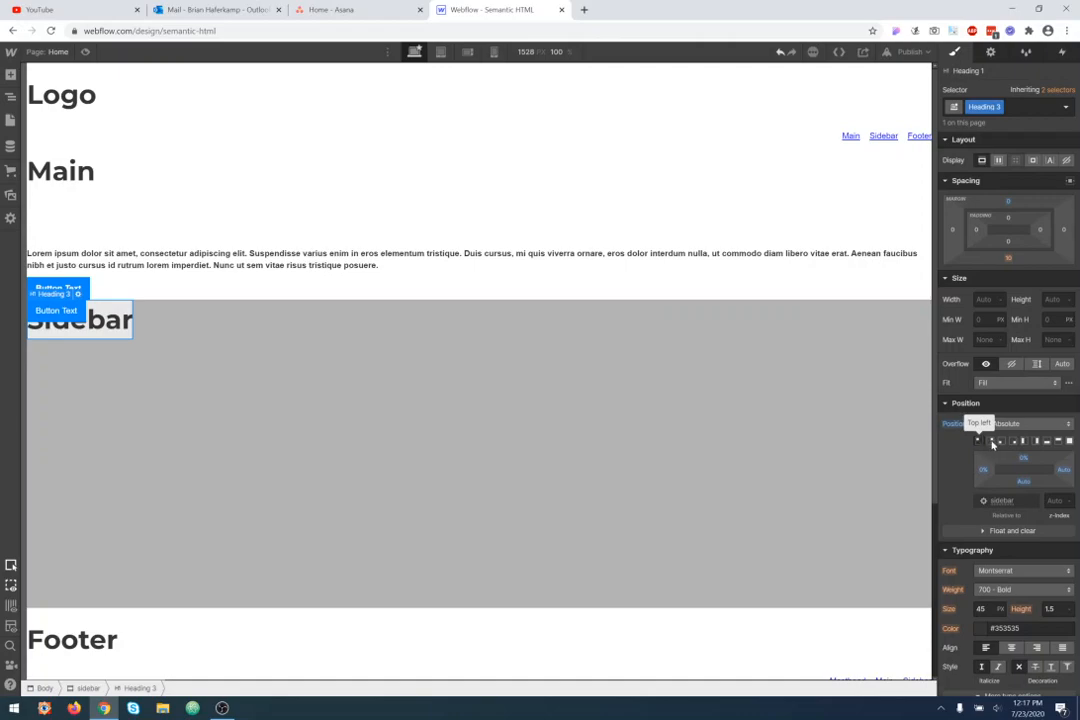
left_click(993, 441)
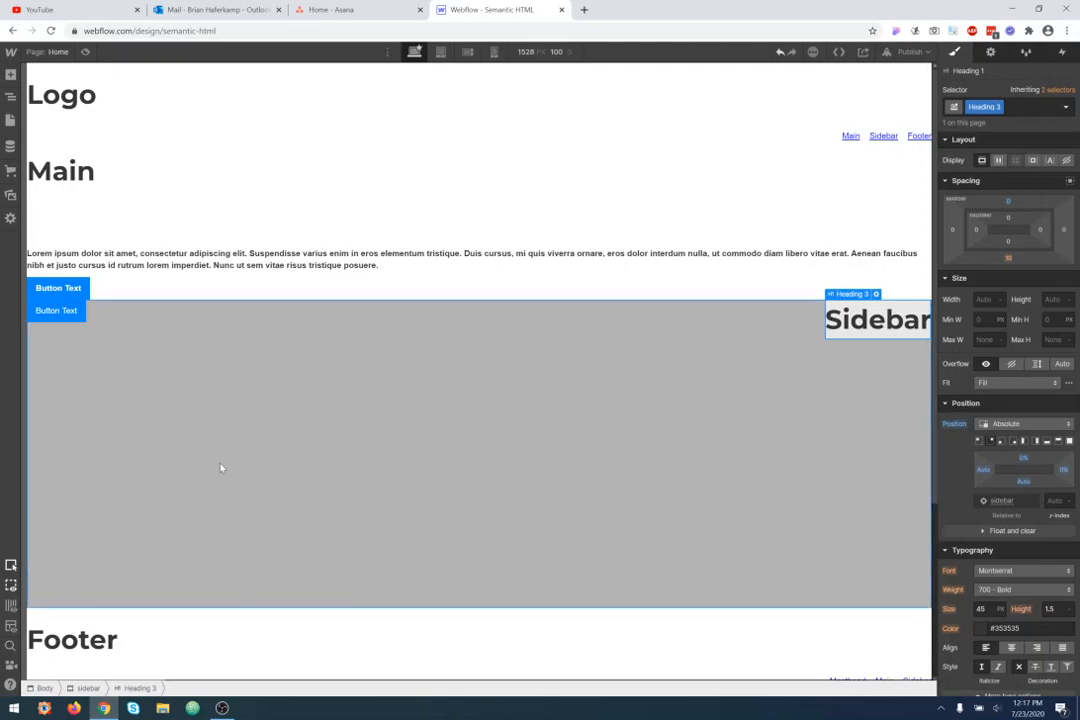
- Set the position of the sidebar section to Static
left_click(36, 347)
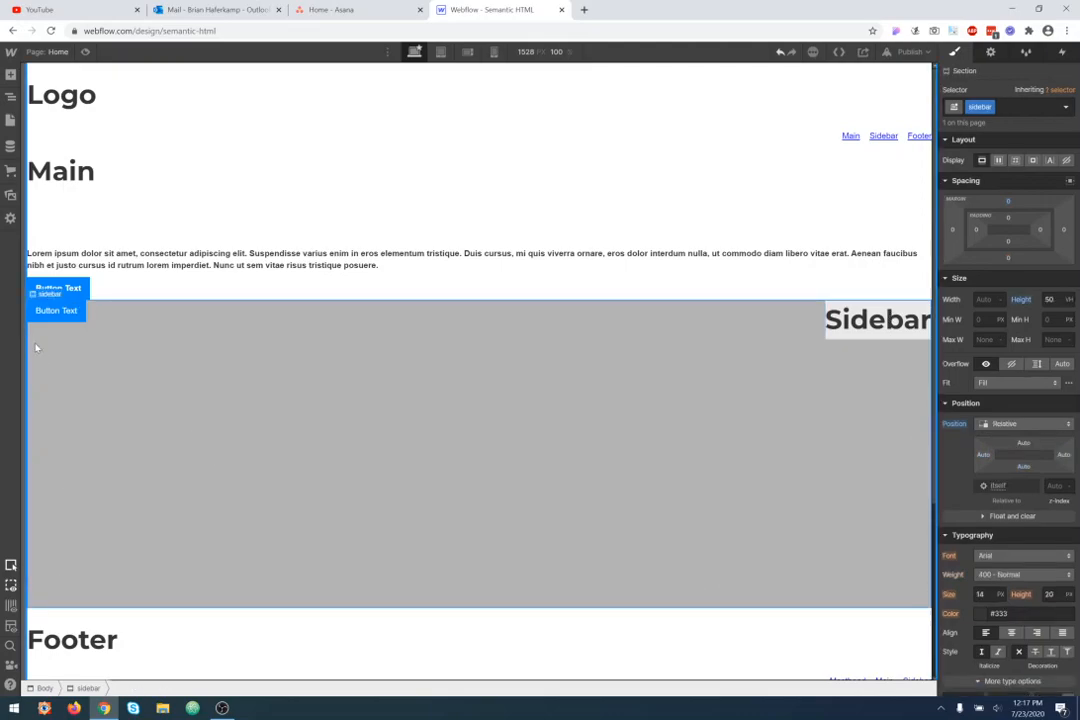
left_click(1037, 424)
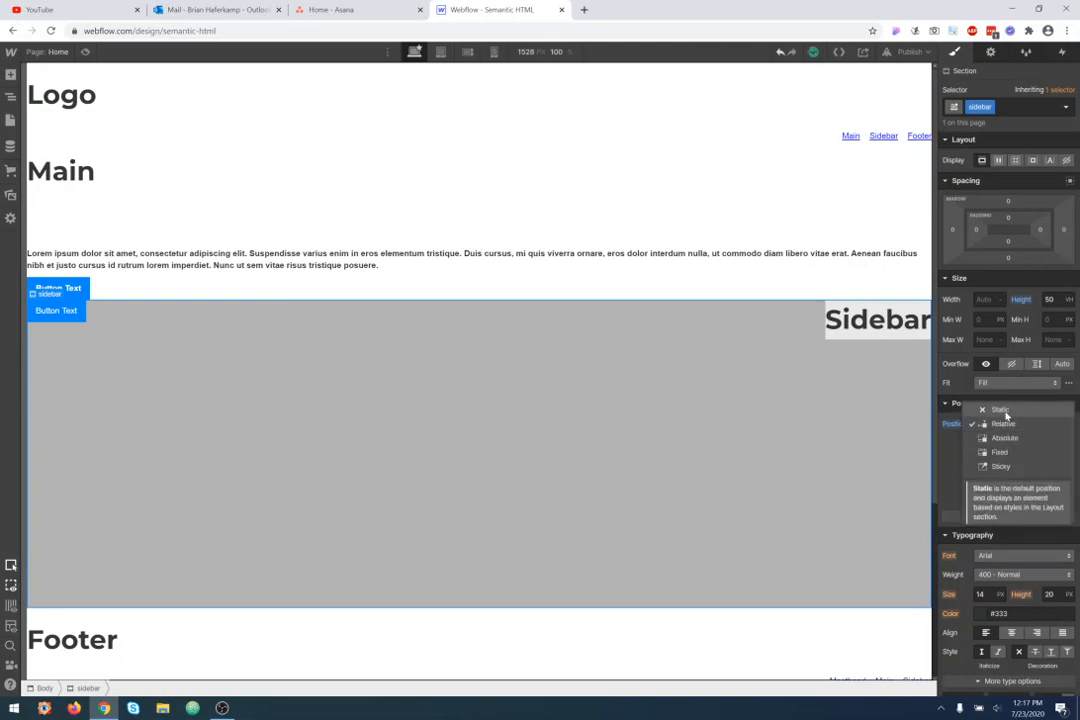
left_click(1004, 410)
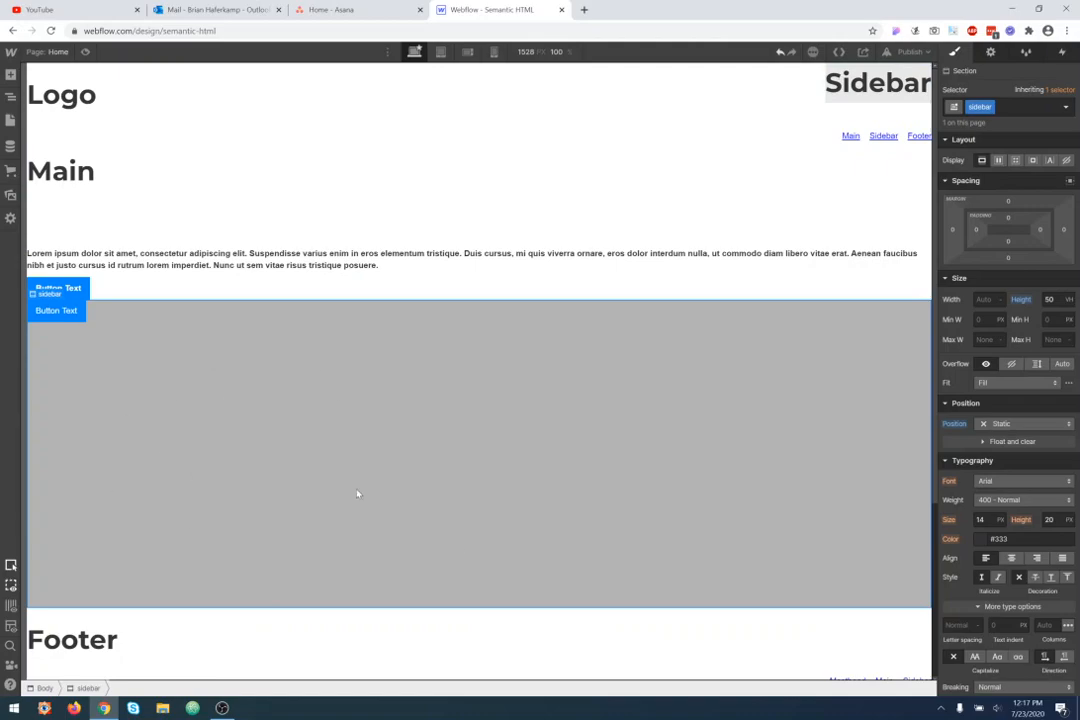
- Review the sidebar section's place in the element hierarchy and check which element the Sidebar heading is positioned relative to
left_click(10, 96)
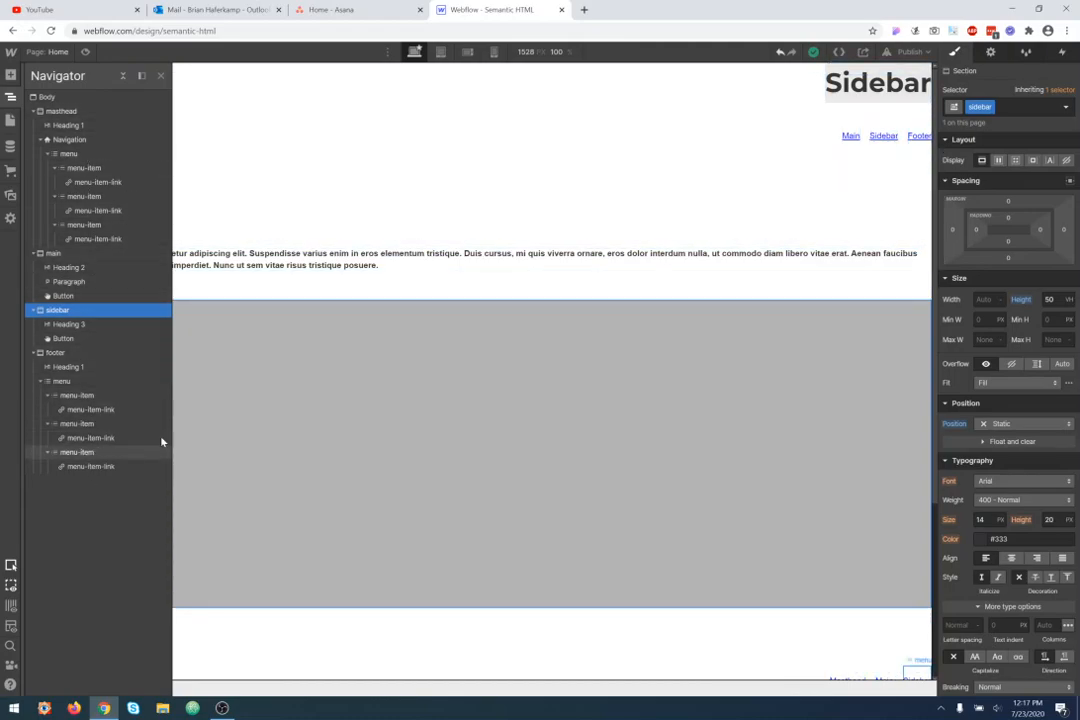
key("z")
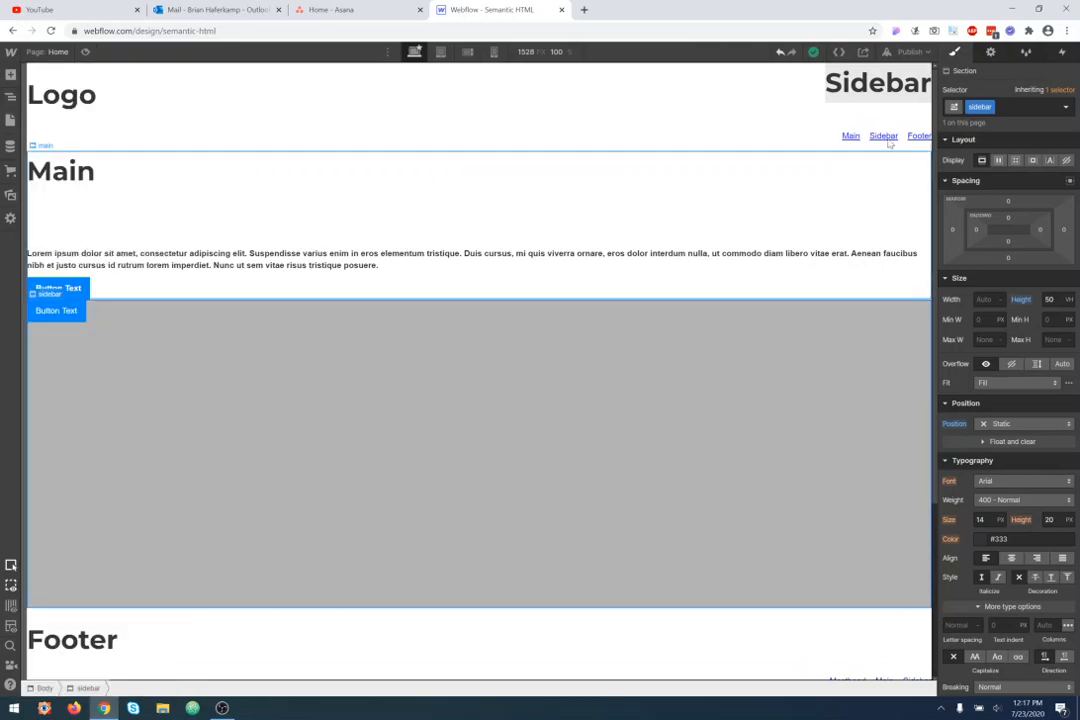
left_click(868, 90)
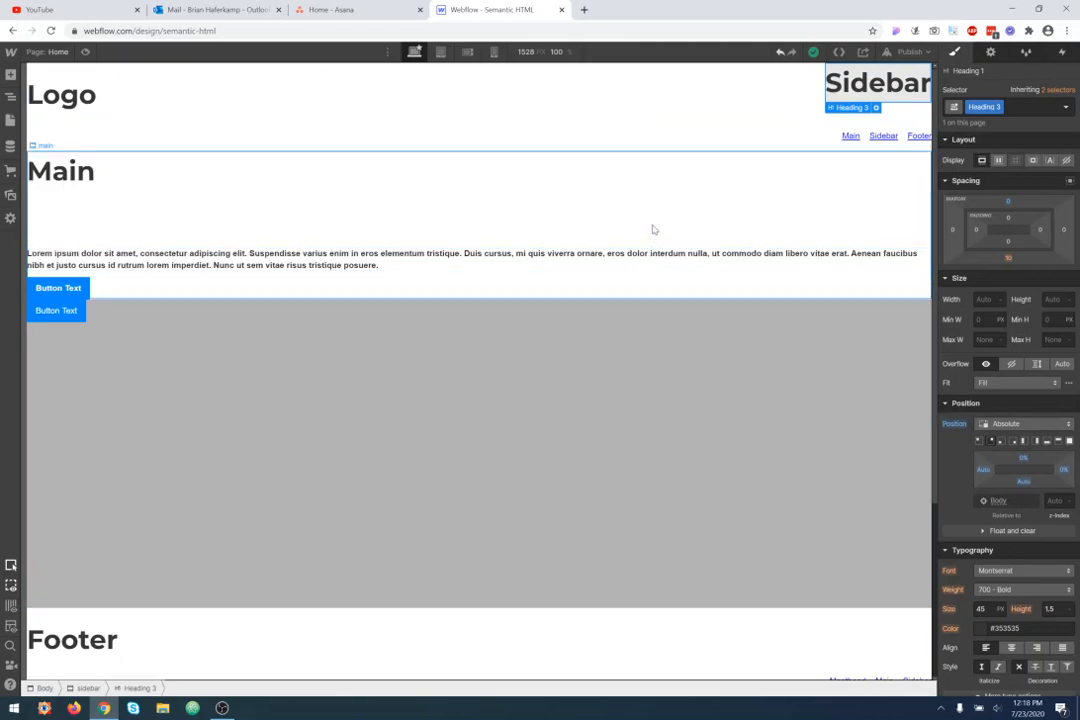
left_click(1007, 424)
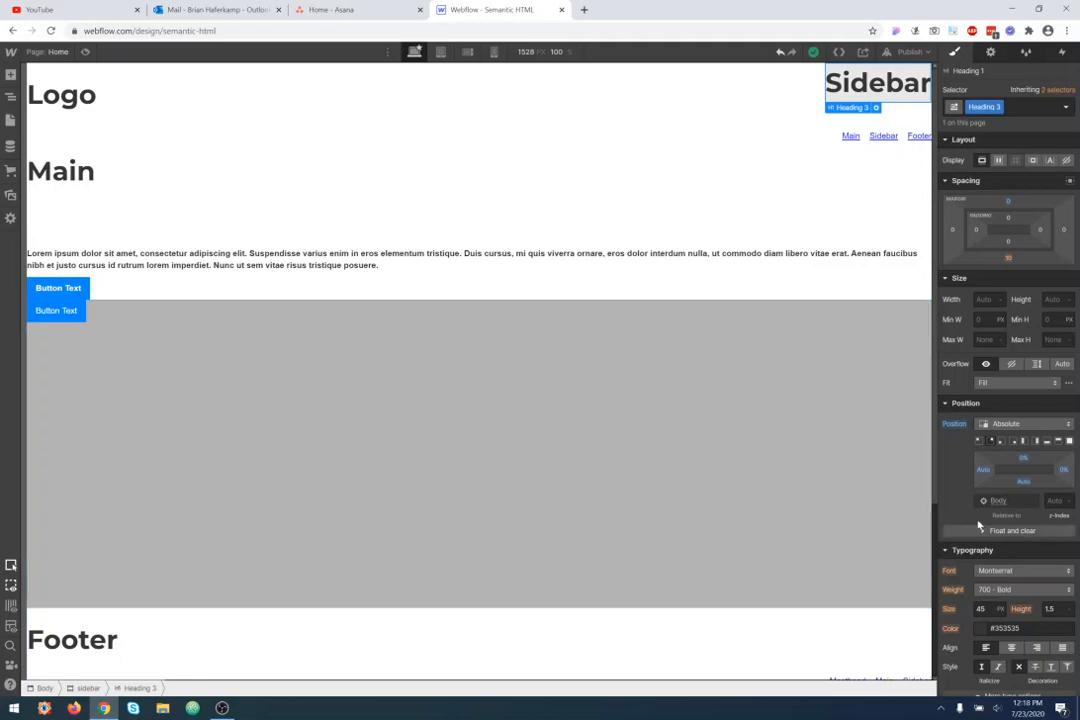
- Try a left margin of about 195 px and a right margin of 22 px on the Body, and undo the last margin change
left_click(12, 98)
left_click(46, 96)
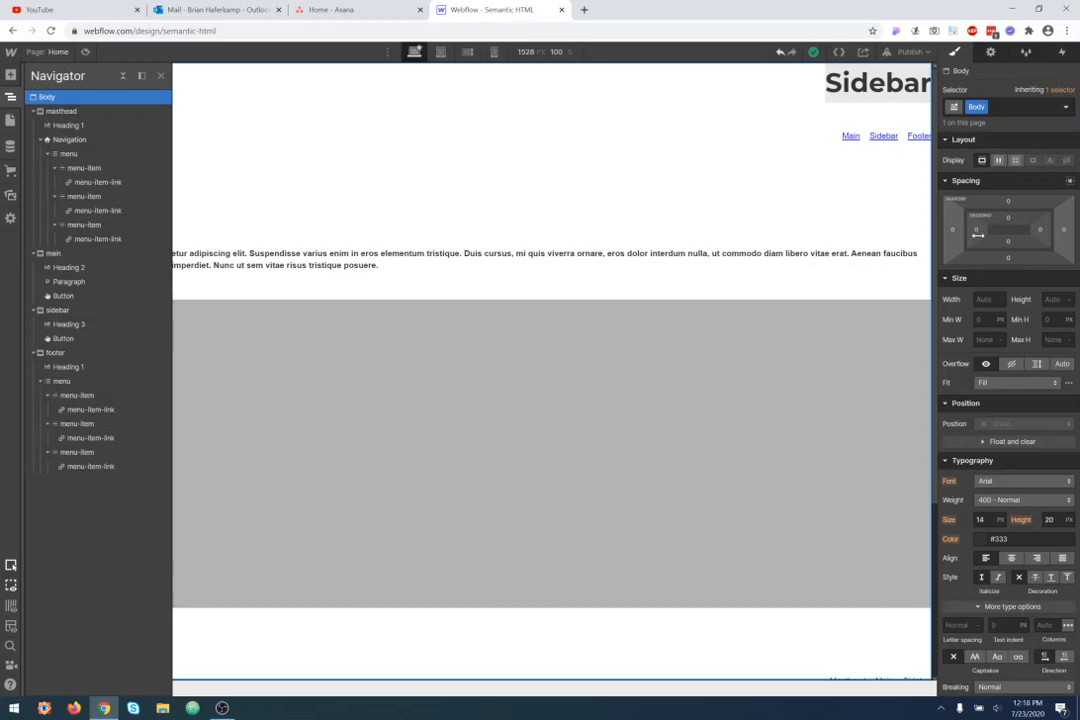
left_click_drag(952, 236, 836, 237)
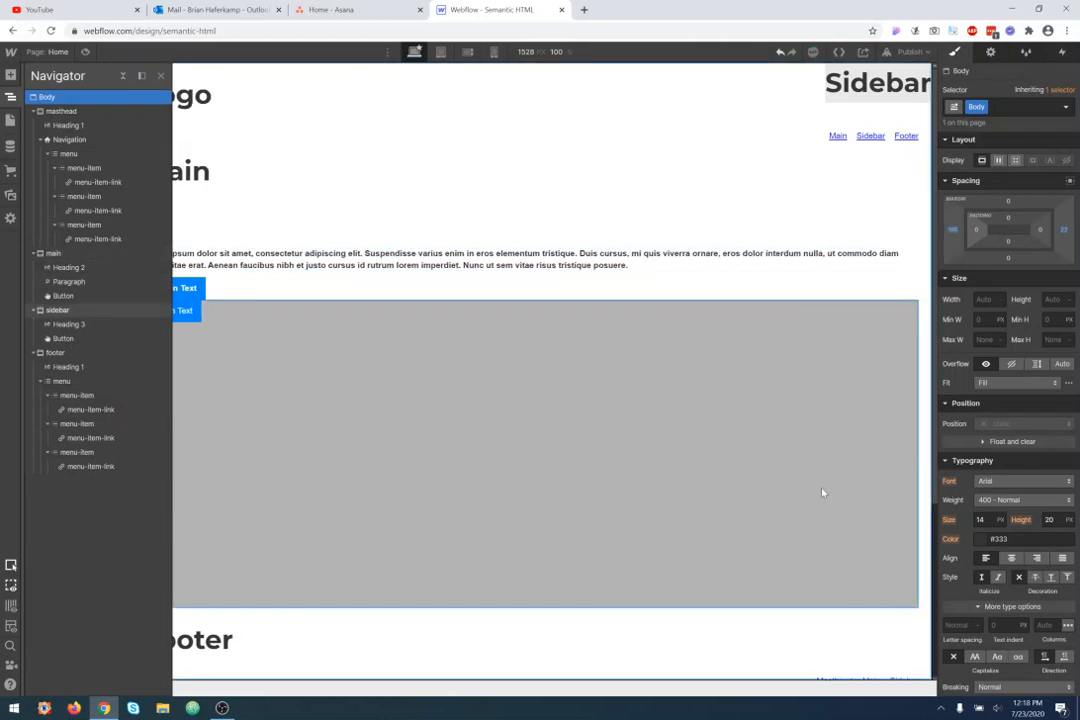
left_click(578, 460)
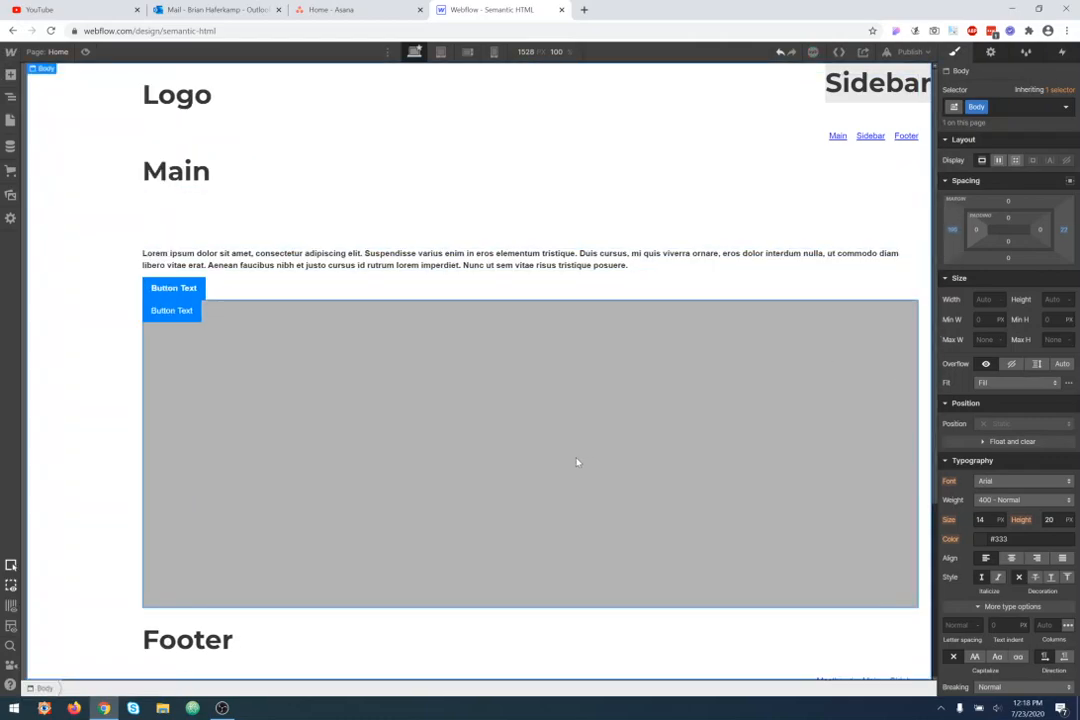
key("ctrl+z")
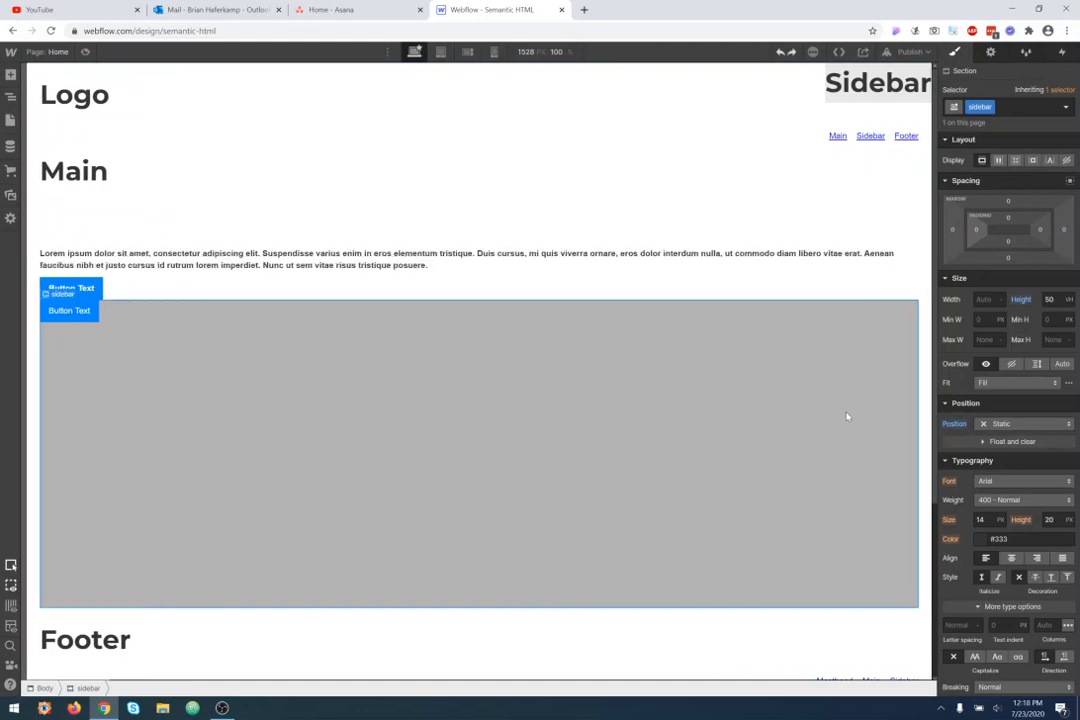
- Try 90 px left padding on the sidebar section and right padding on the Body, undoing both along with the Body's margins
left_click_drag(979, 236, 1030, 227)
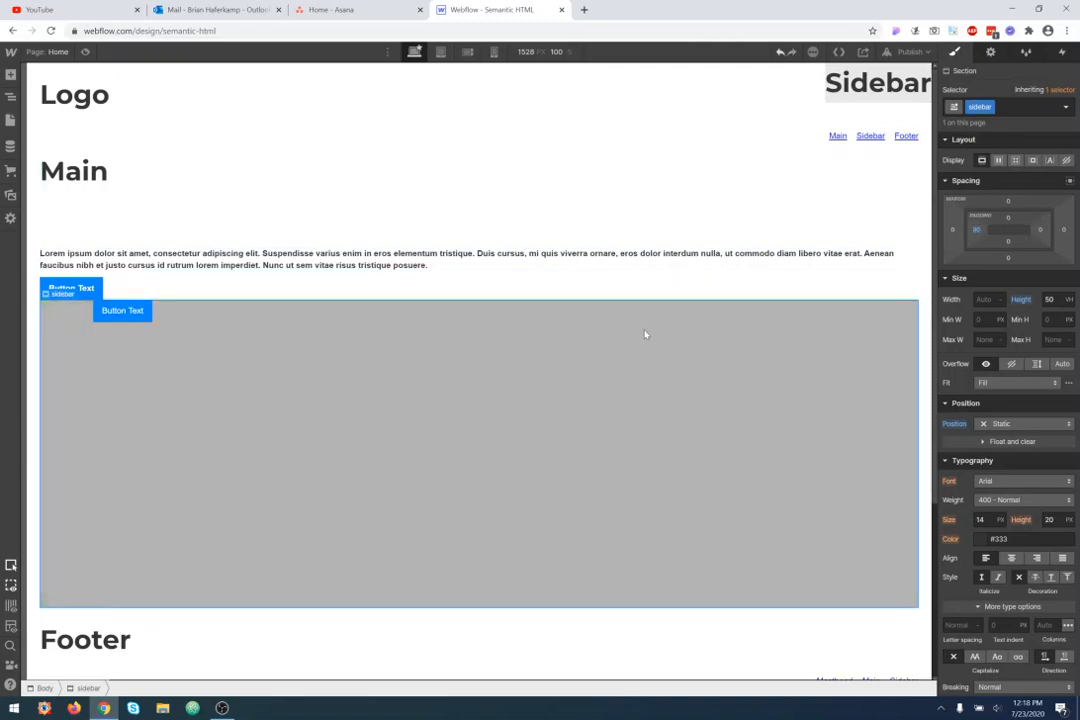
key("ctrl+z")
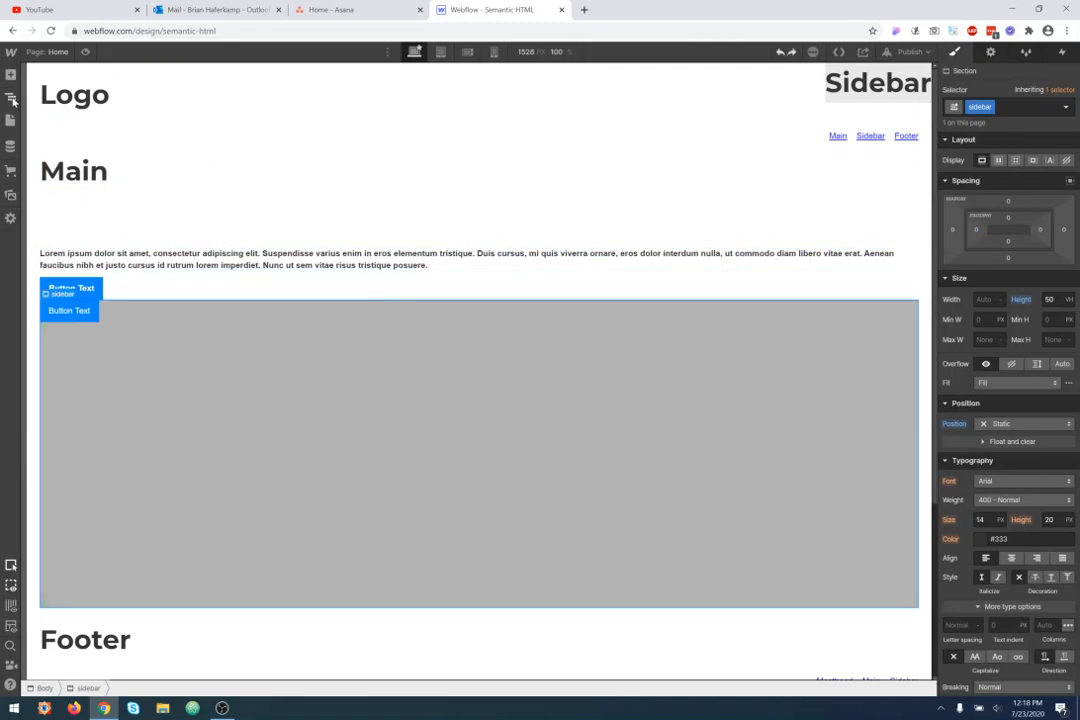
left_click(10, 96)
left_click(228, 148)
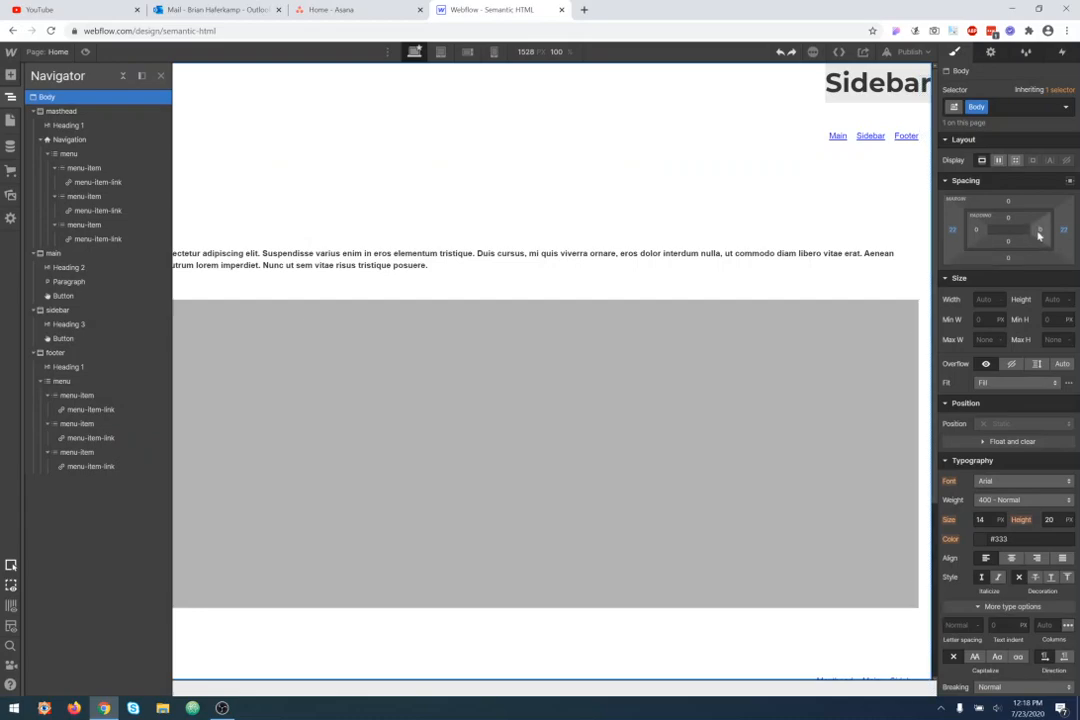
left_click_drag(1041, 232, 1008, 227)
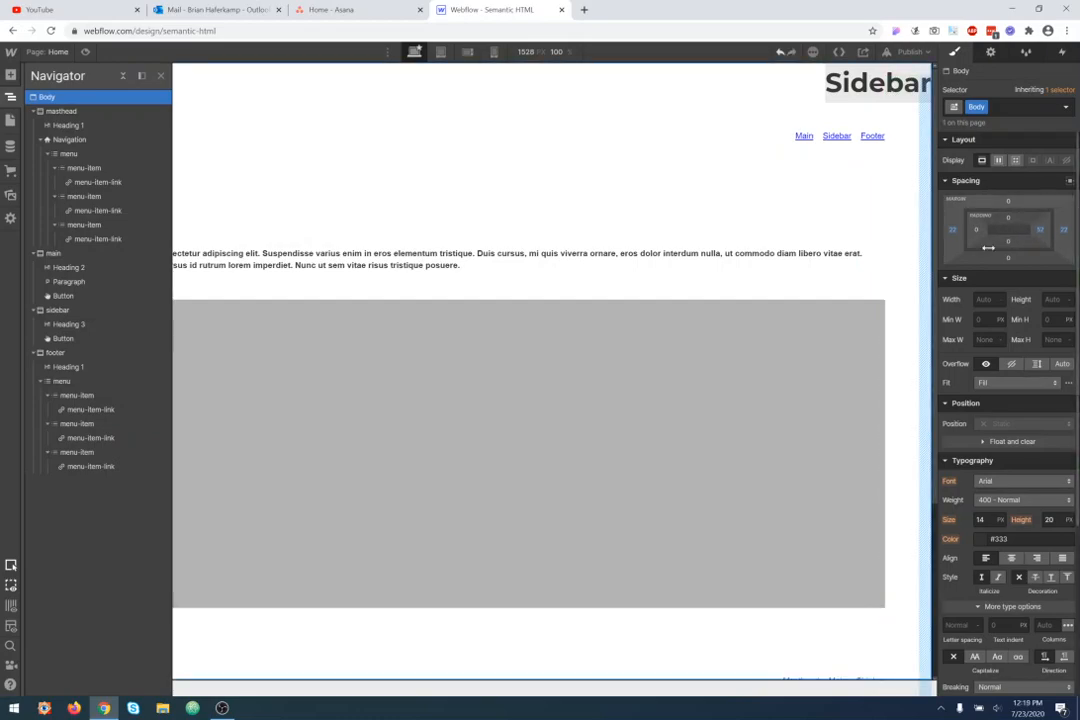
key("ctrl+z")
key("ctrl+z")
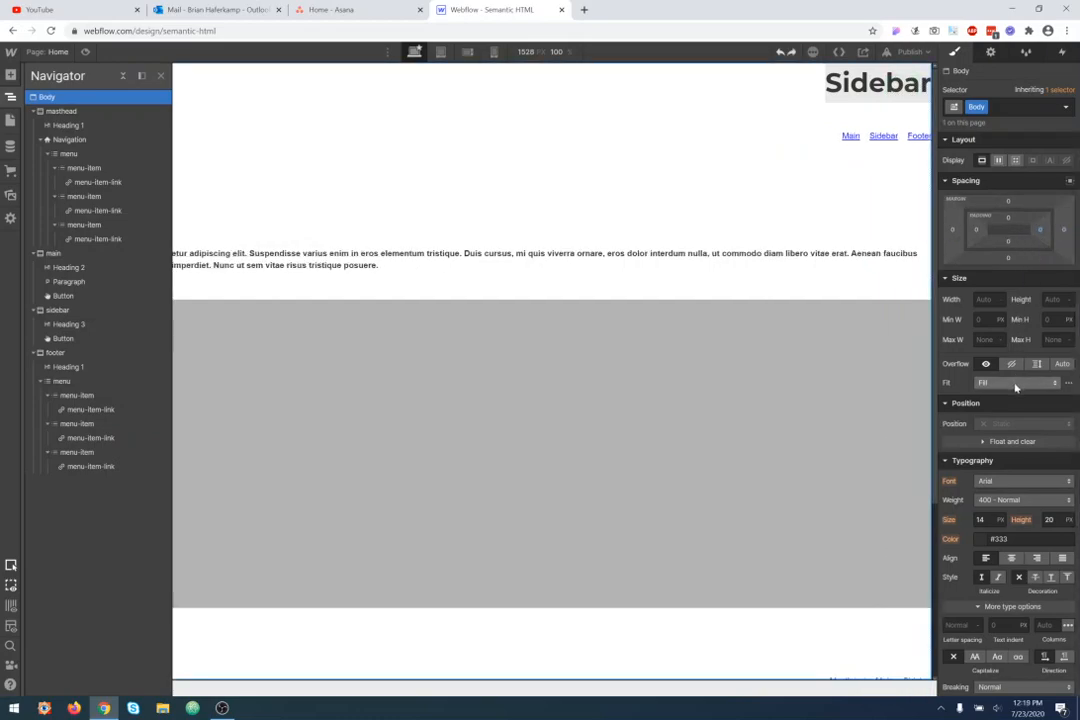
- Set the position of the sidebar section back to Relative
left_click(897, 186)
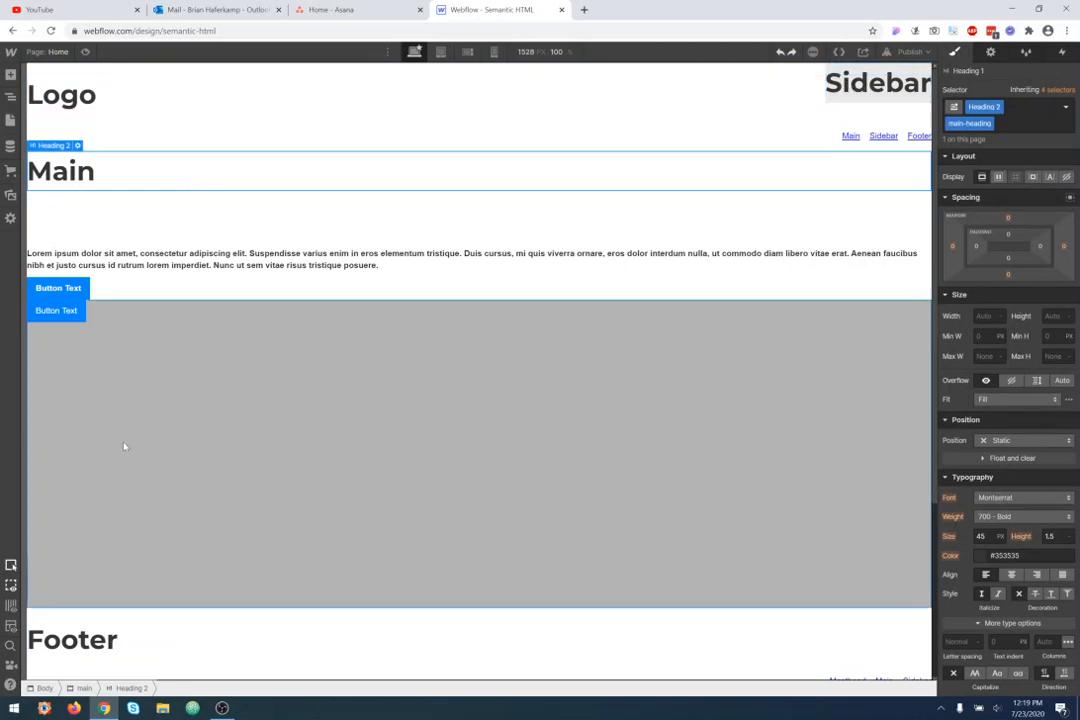
left_click(53, 410)
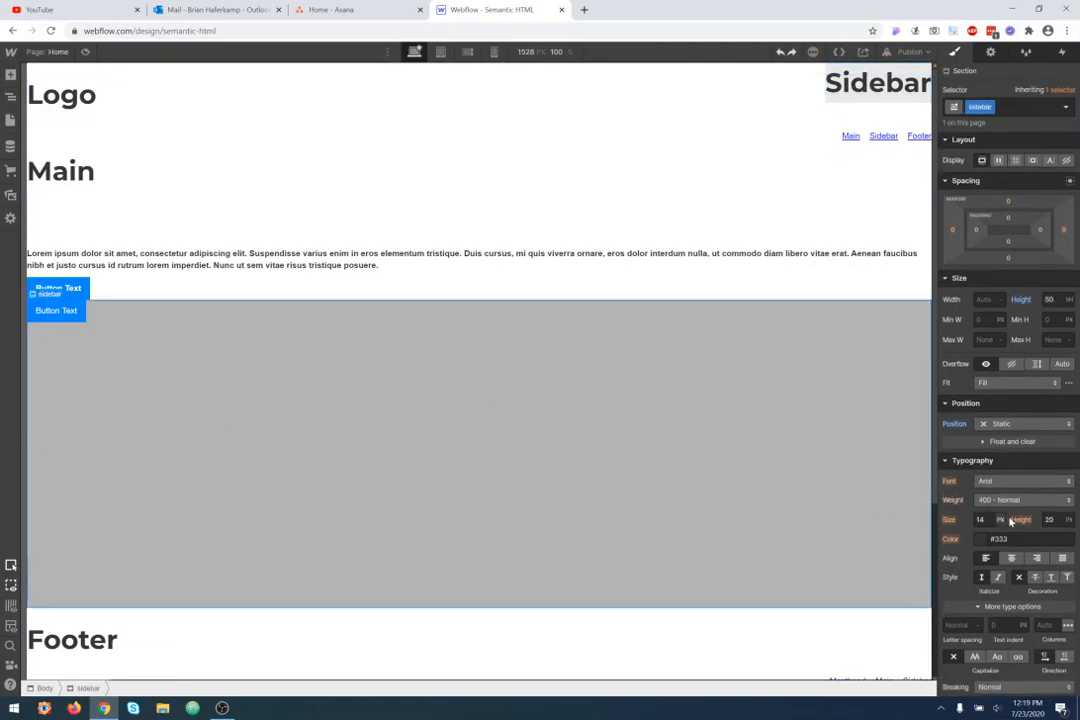
left_click(1027, 424)
left_click(1024, 439)
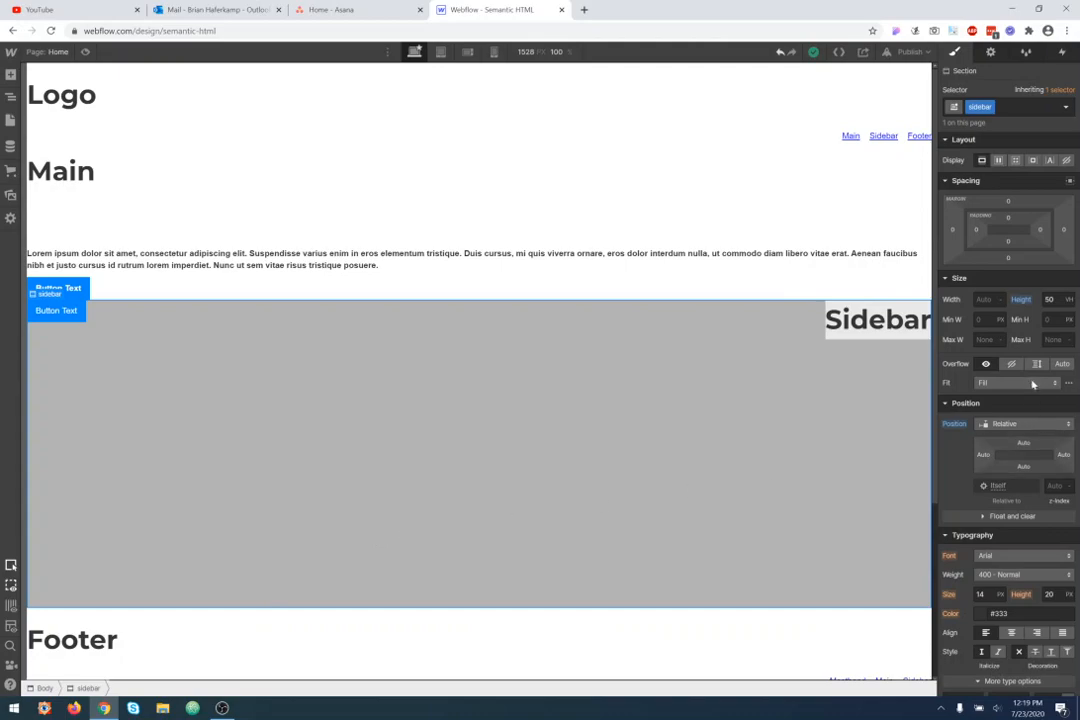
- Apply the bottom-right and bottom-left corner presets to the absolute Sidebar heading, ending with the full-height left preset
left_click(898, 327)
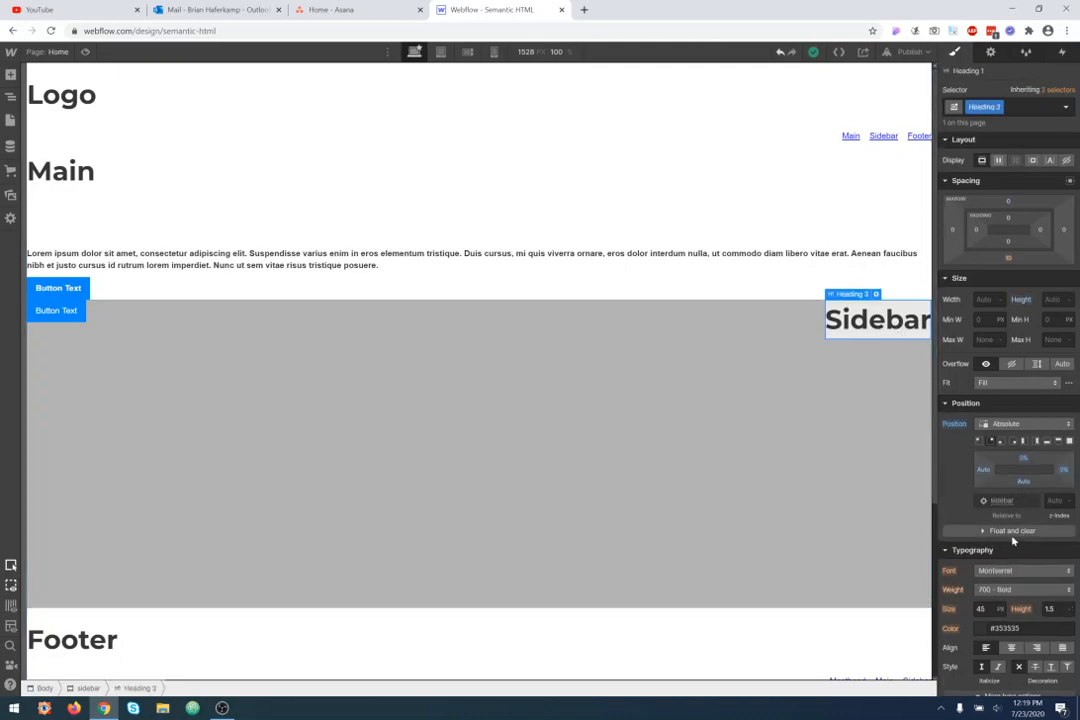
left_click(1013, 442)
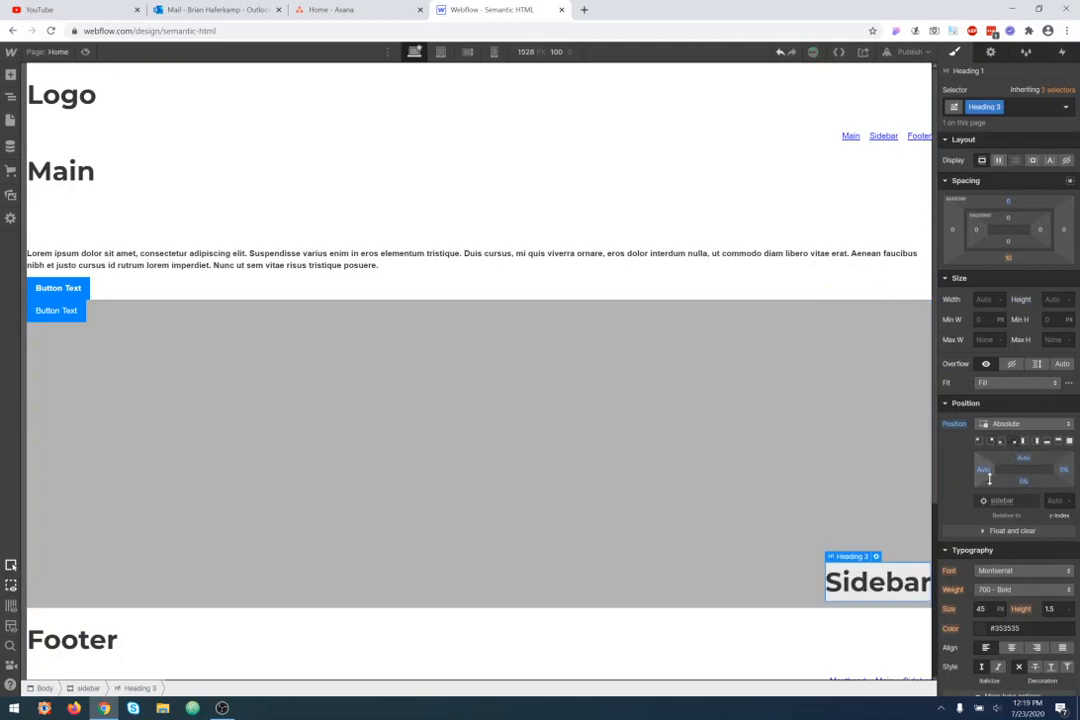
left_click(1004, 443)
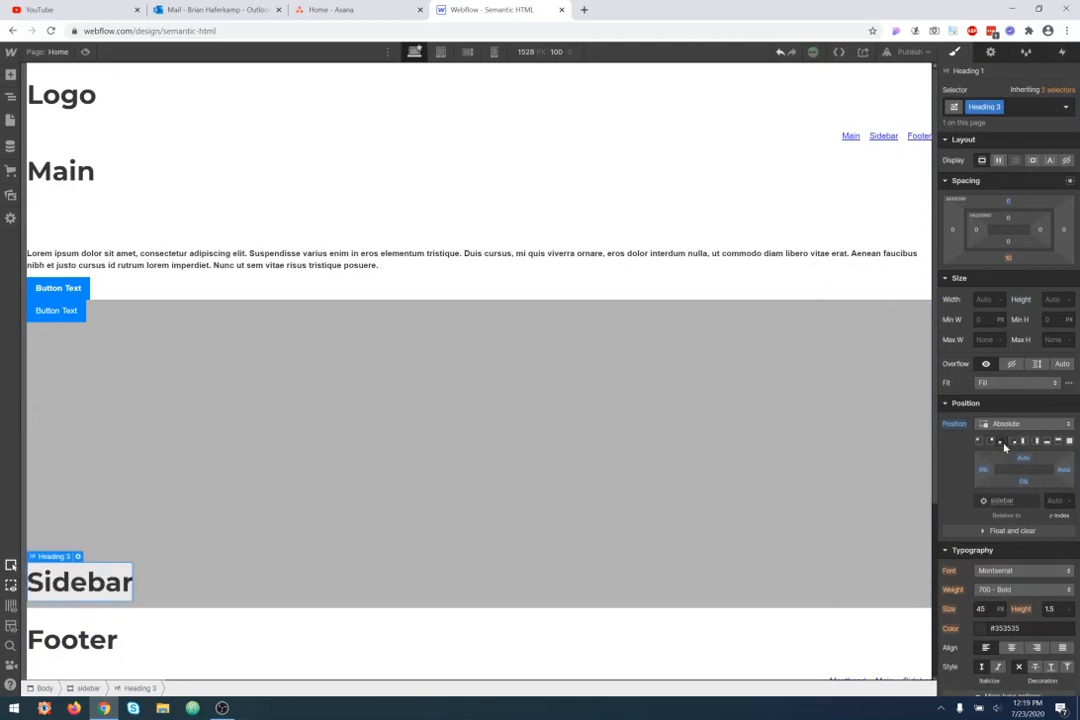
left_click(1024, 442)
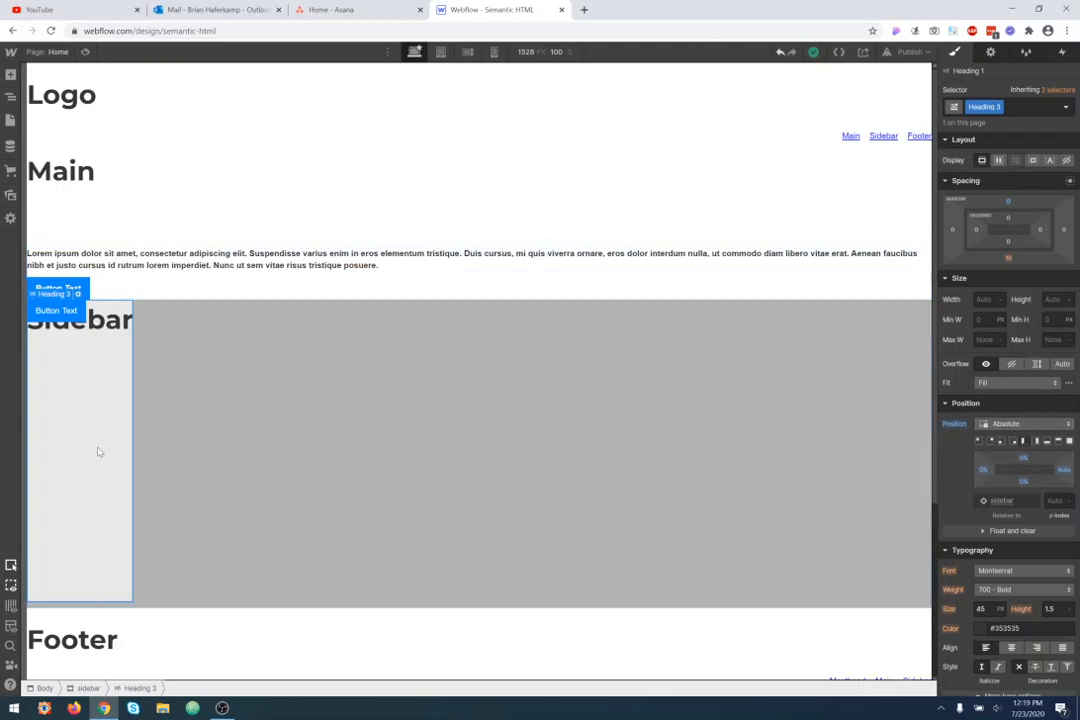
- Apply the bottom, top and full position presets in turn to the absolute Sidebar heading, ending with the full preset
left_click(1047, 443)
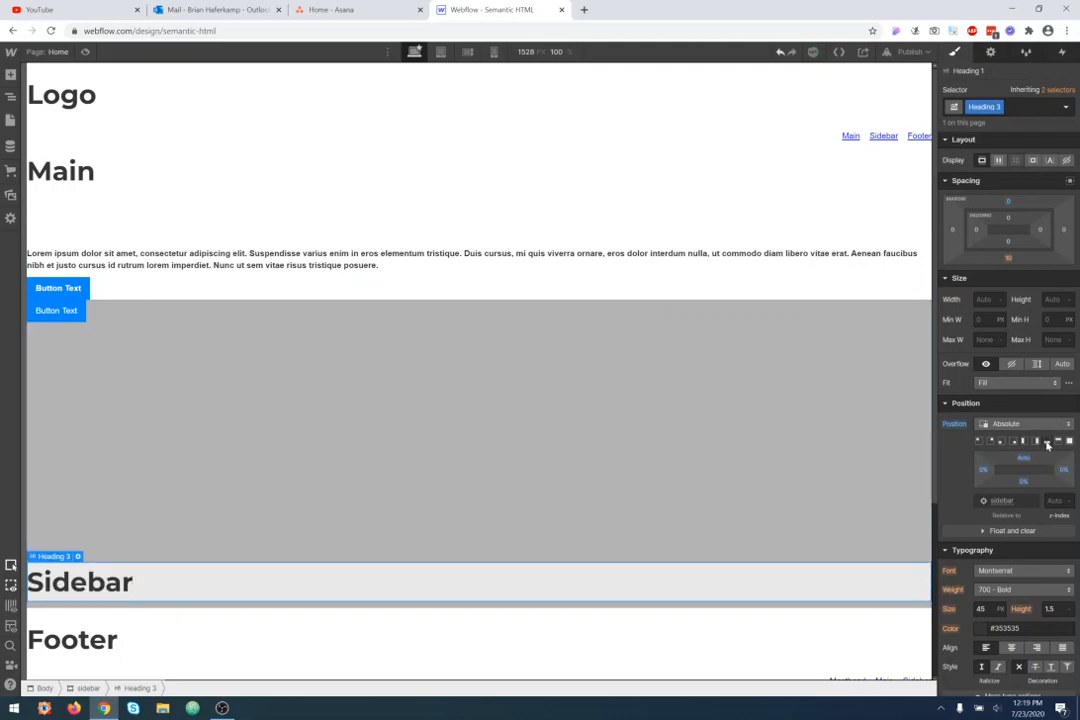
left_click(1068, 442)
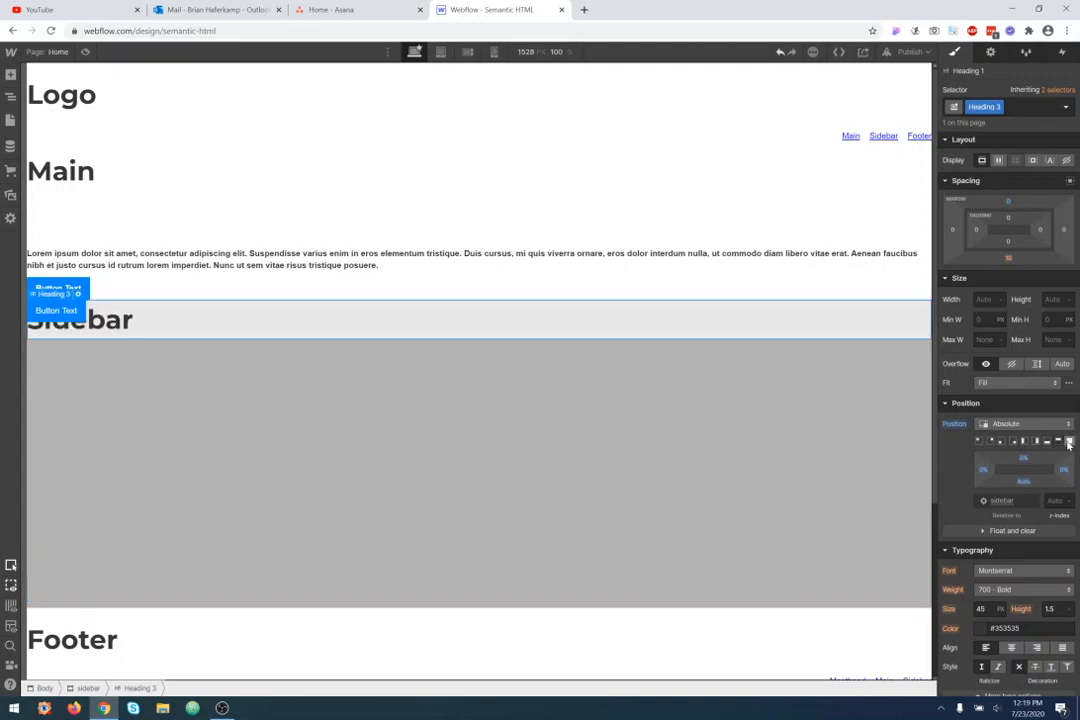
left_click(1068, 443)
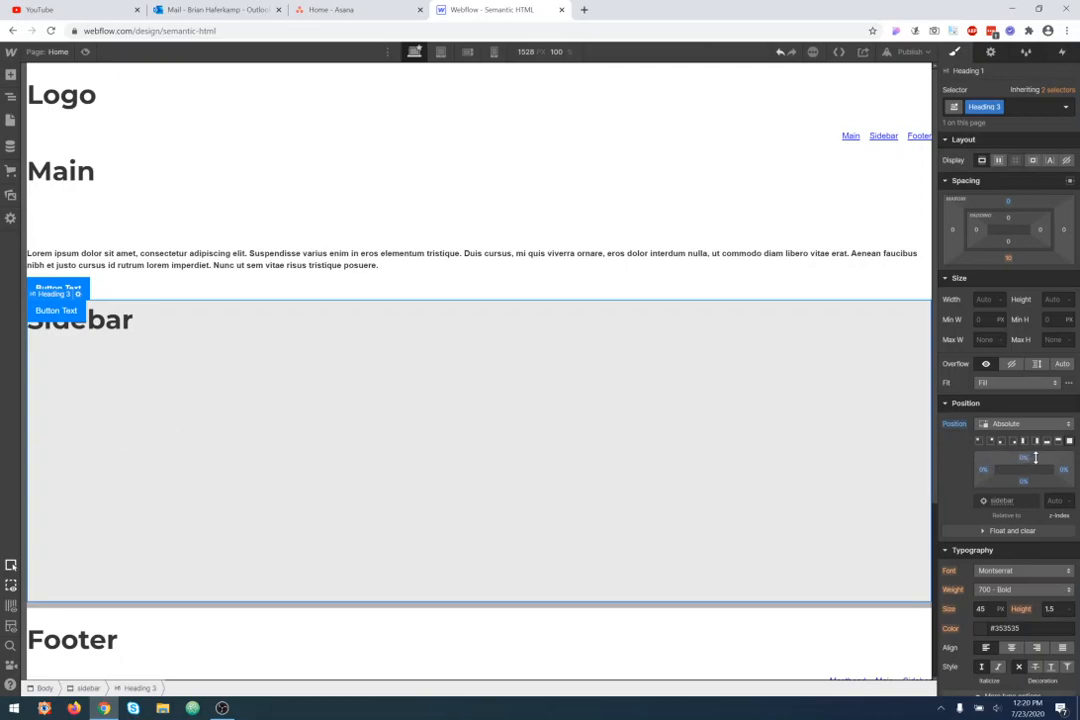
- Set the absolute Sidebar heading's offsets to about 25% top, 53% bottom and 16% left, with 0% on the right
left_click_drag(1024, 481, 965, 498)
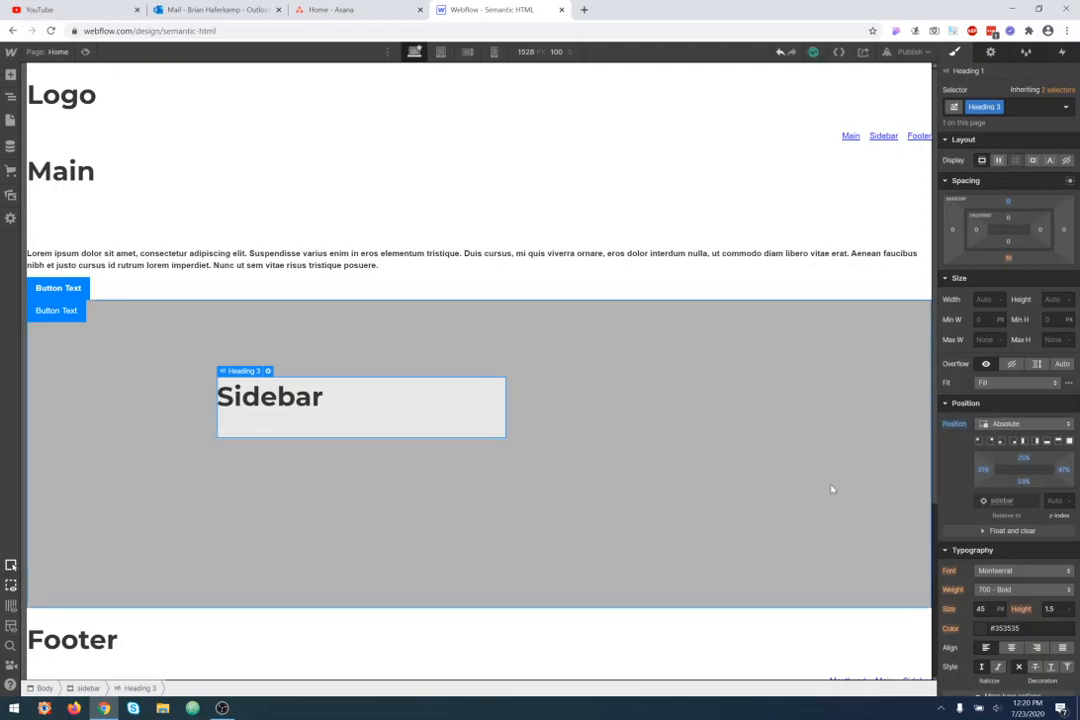
left_click(1063, 469)
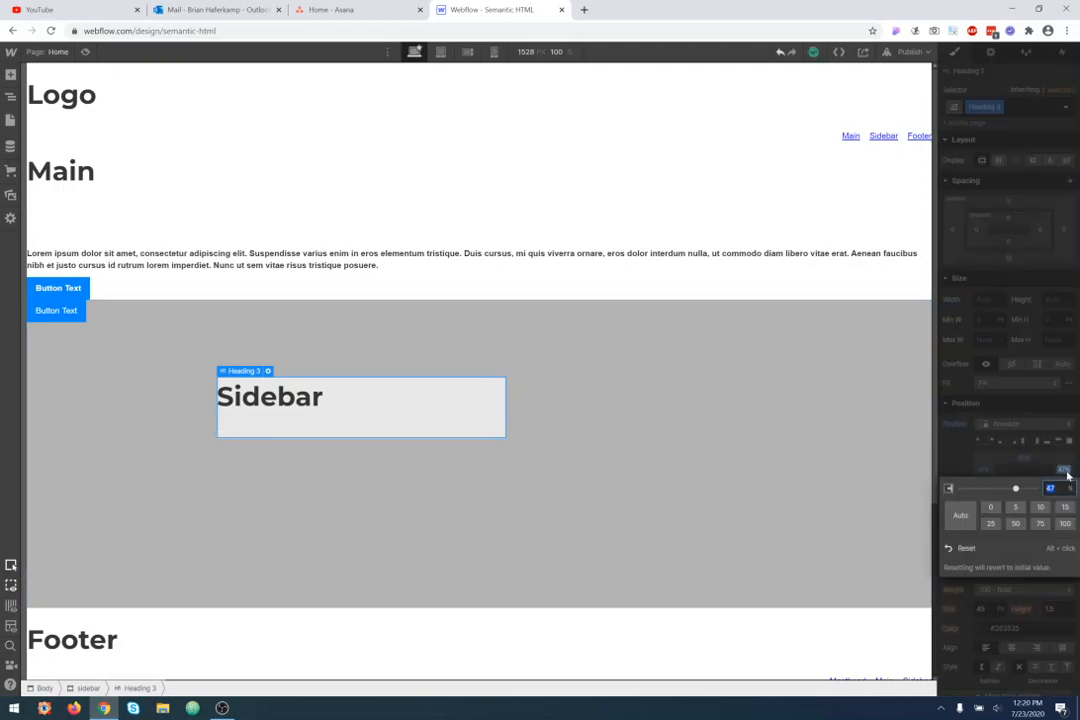
type("0")
key("Return")
left_click_drag(1062, 476, 963, 483)
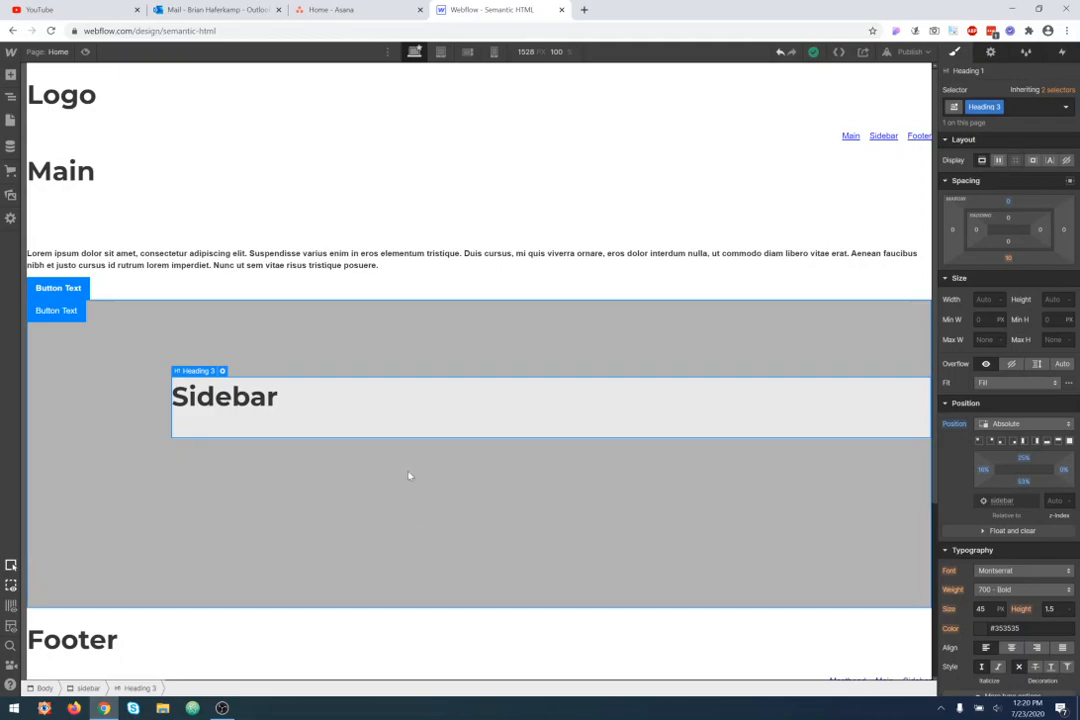
key("z")
key("s")
- Switch the Sidebar heading's position to Relative and back to Absolute, and apply the top-left corner preset
left_click(386, 543)
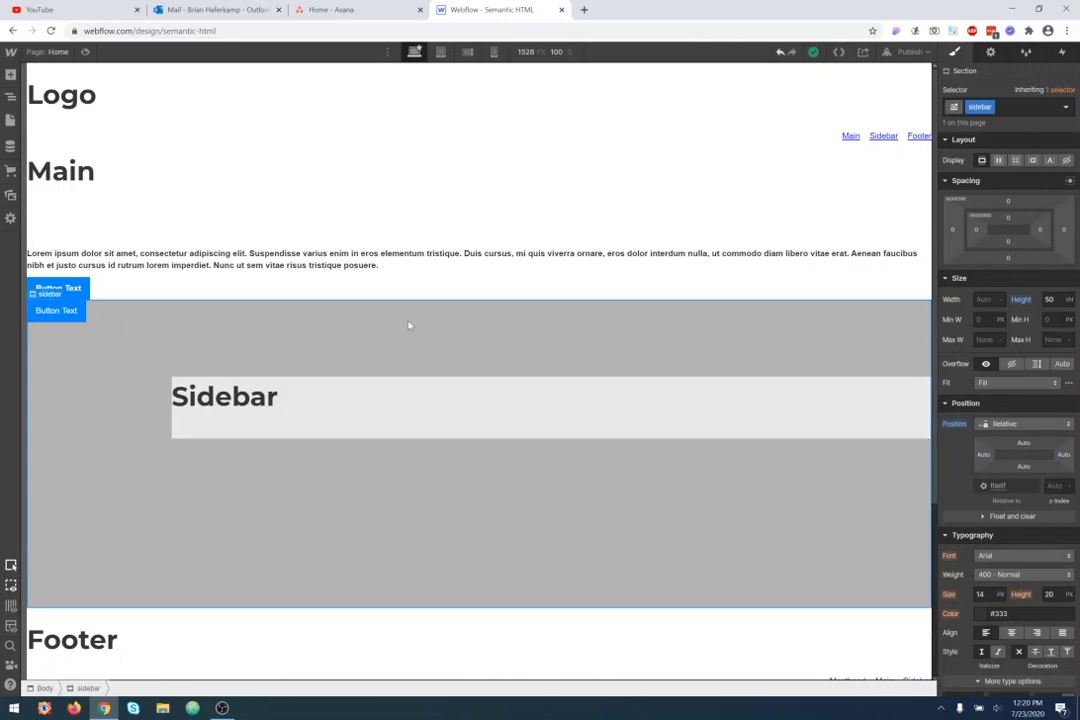
left_click(391, 410)
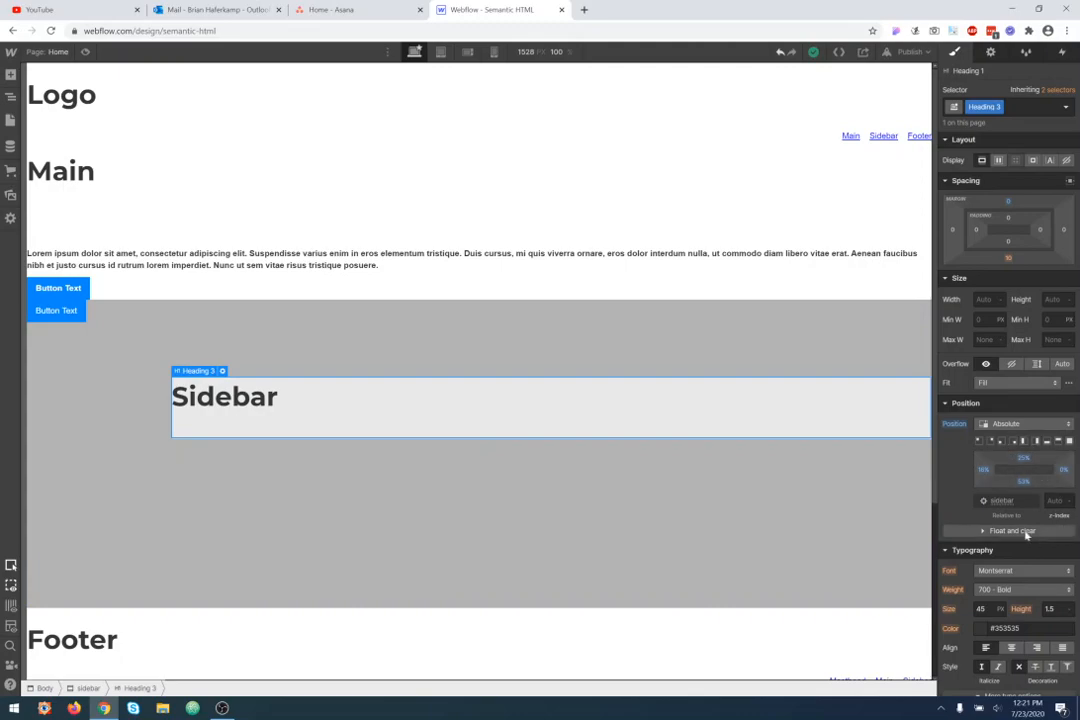
left_click(1022, 424)
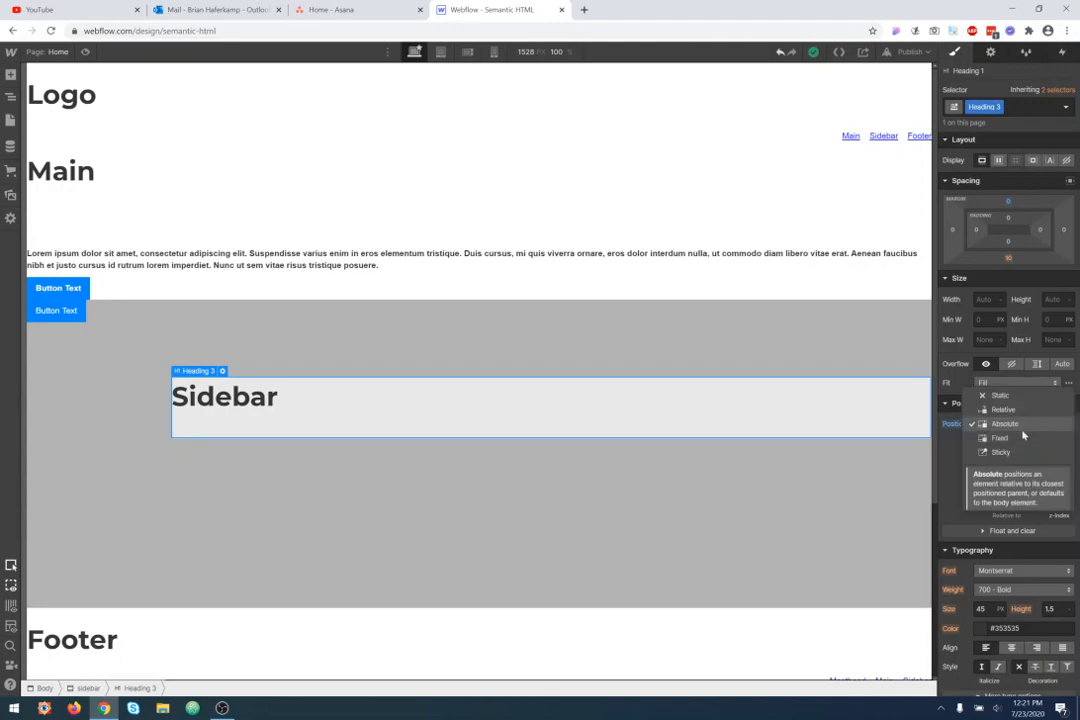
left_click(1010, 412)
left_click(1010, 424)
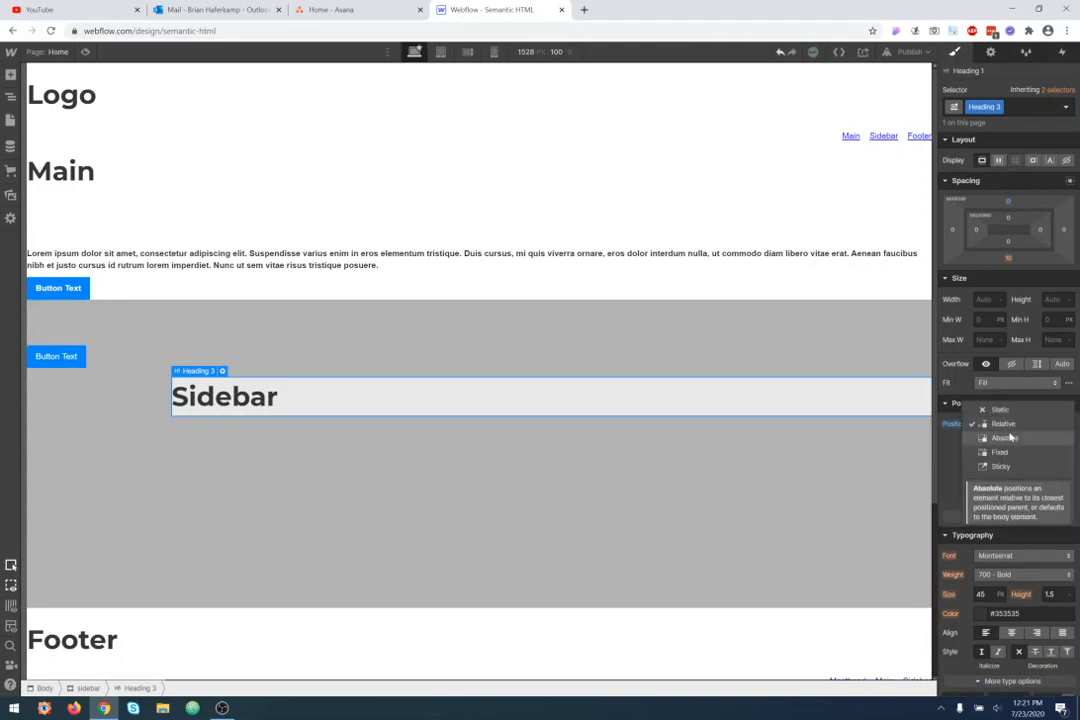
left_click(1006, 438)
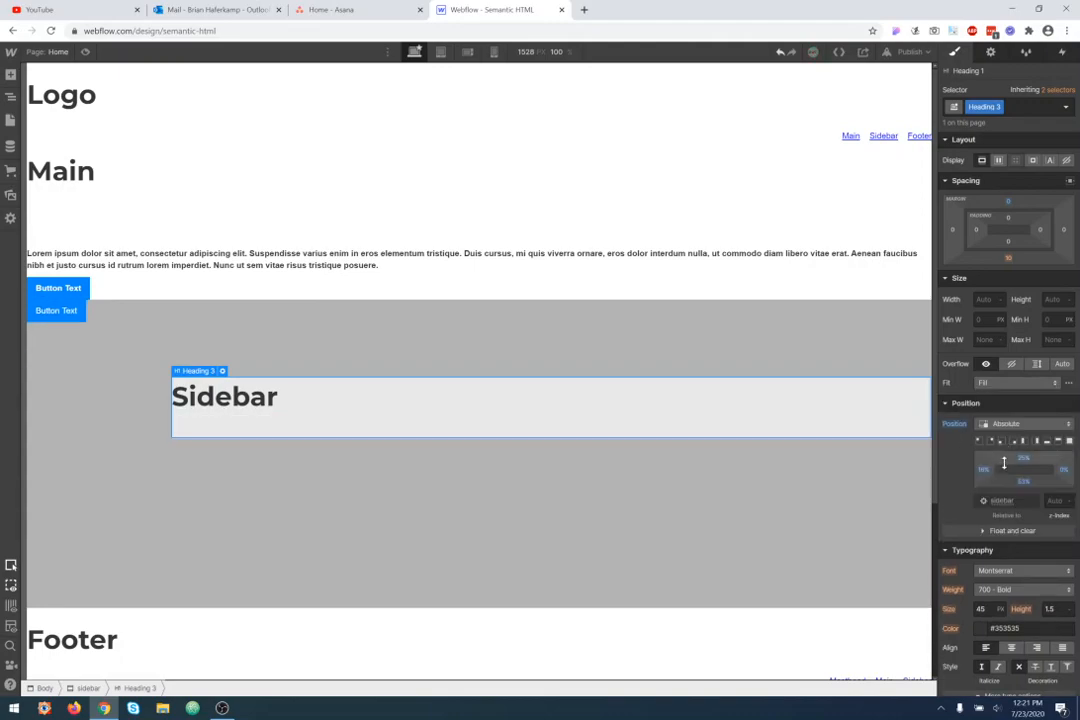
left_click(983, 441)
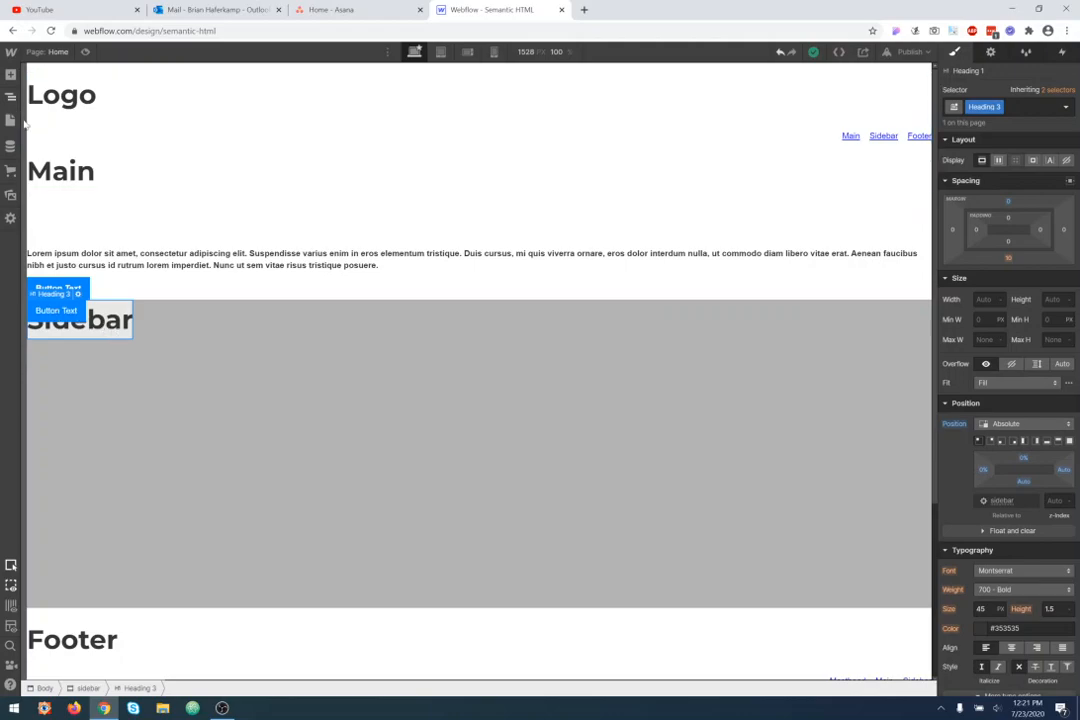
- Examine the page's element hierarchy from Body and masthead through the sidebar's heading and button to the last footer menu link
left_click(10, 96)
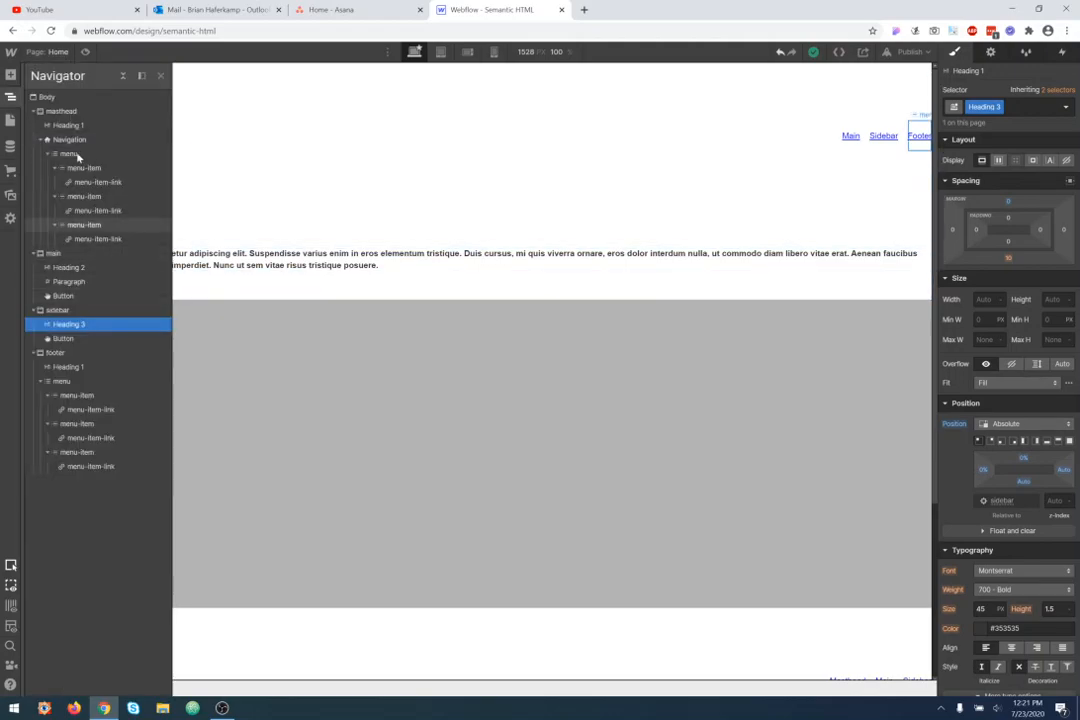
left_click(58, 310)
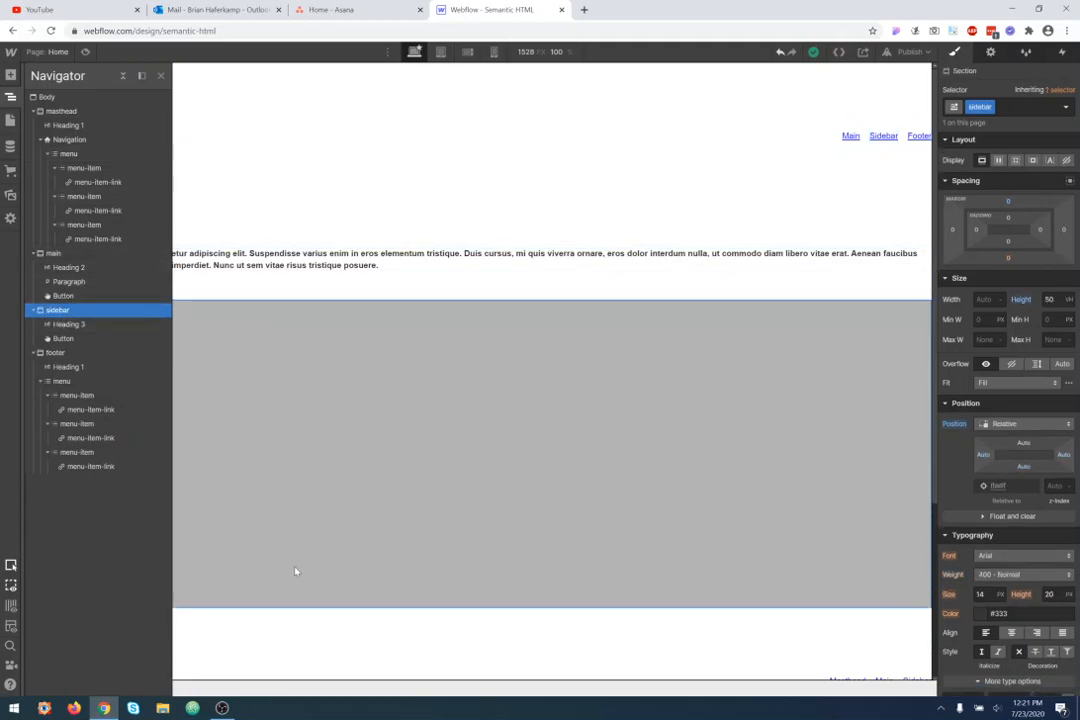
left_click(76, 324)
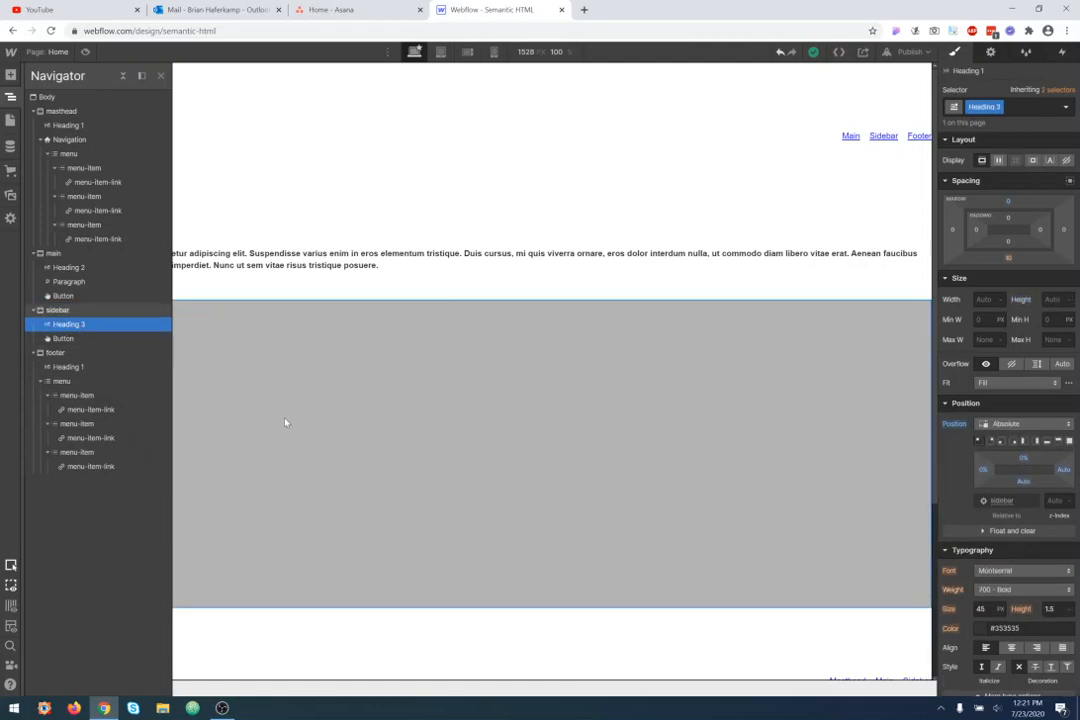
left_click(70, 339)
left_click(259, 514)
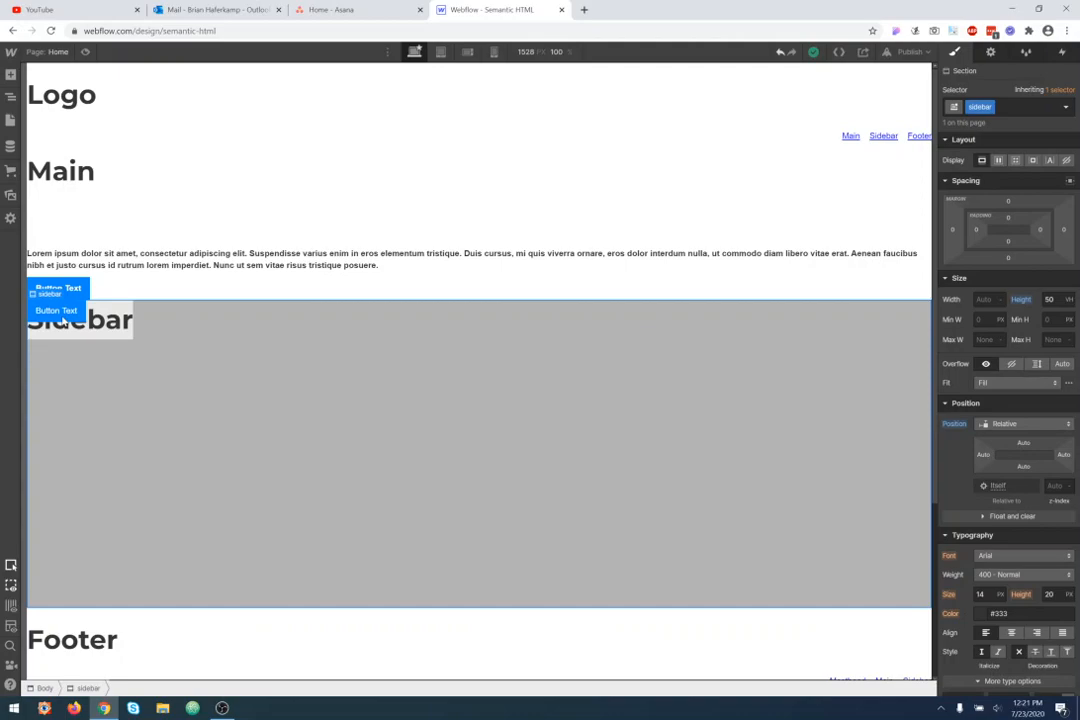
left_click(10, 96)
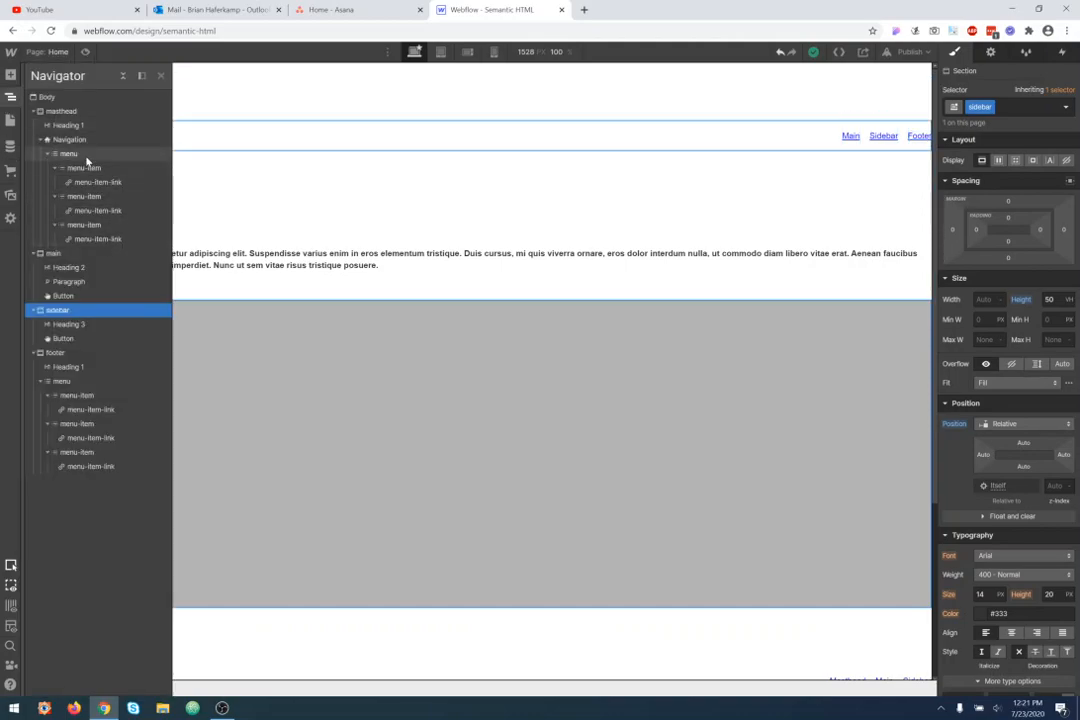
left_click(52, 97)
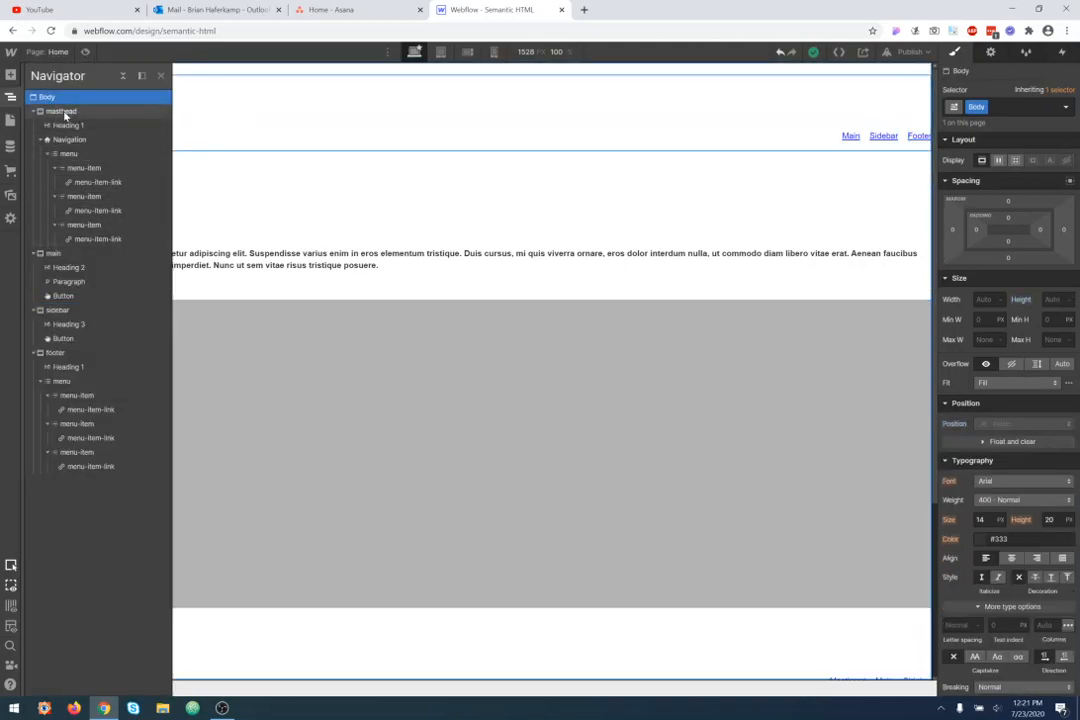
left_click(63, 112)
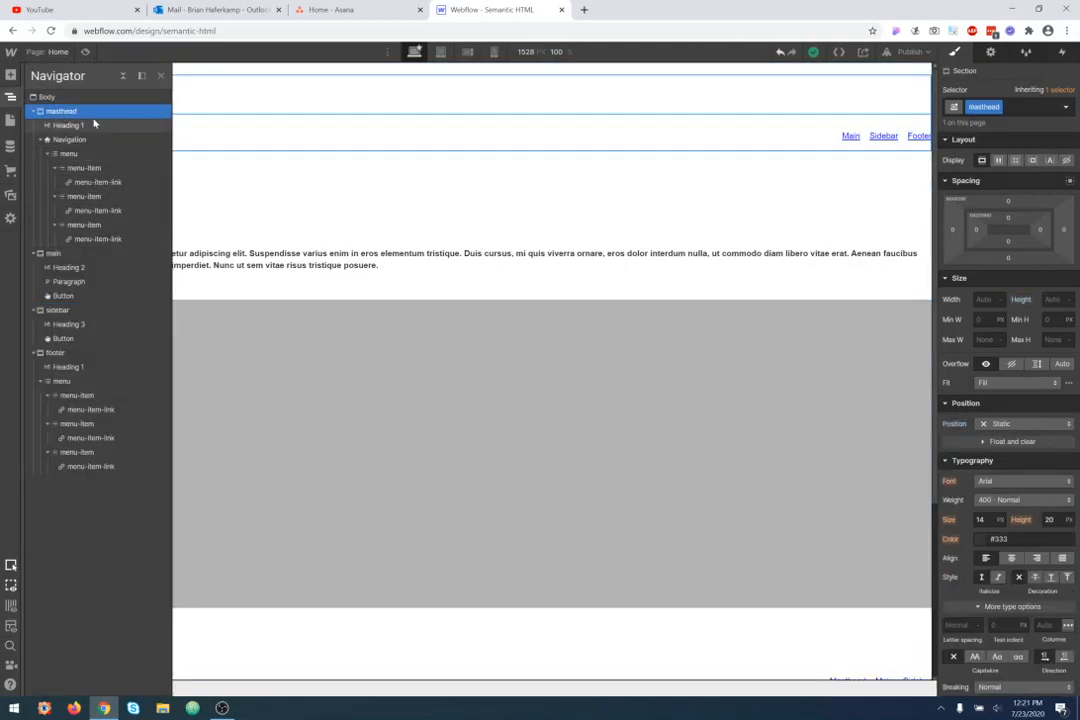
left_click(90, 468)
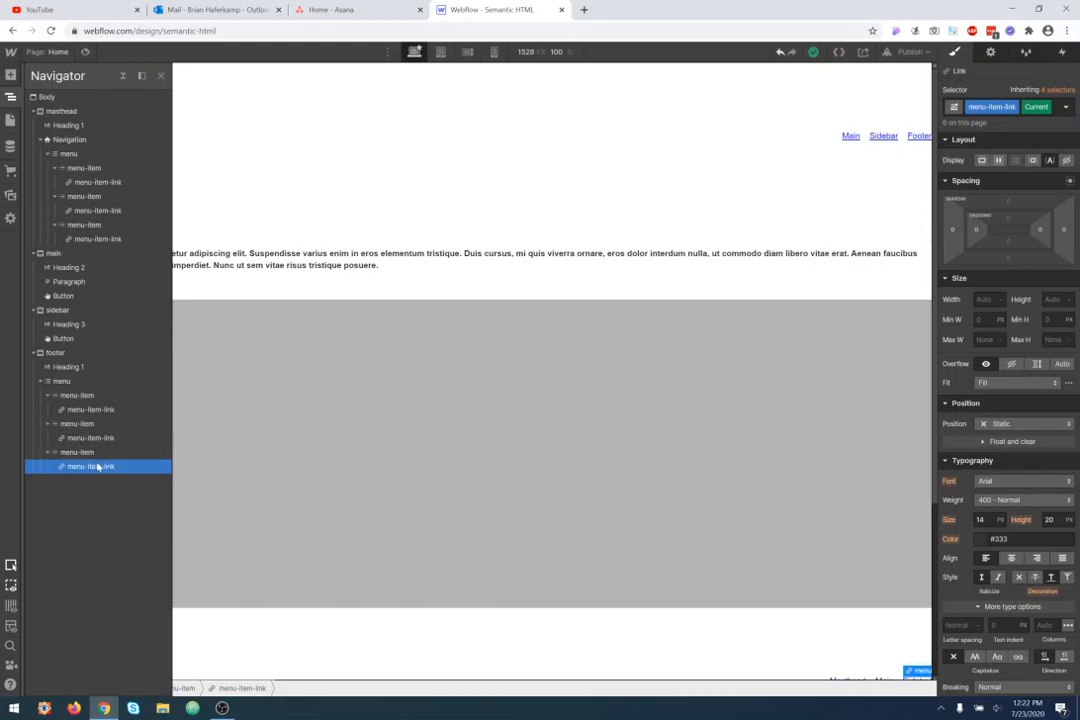
left_click(57, 98)
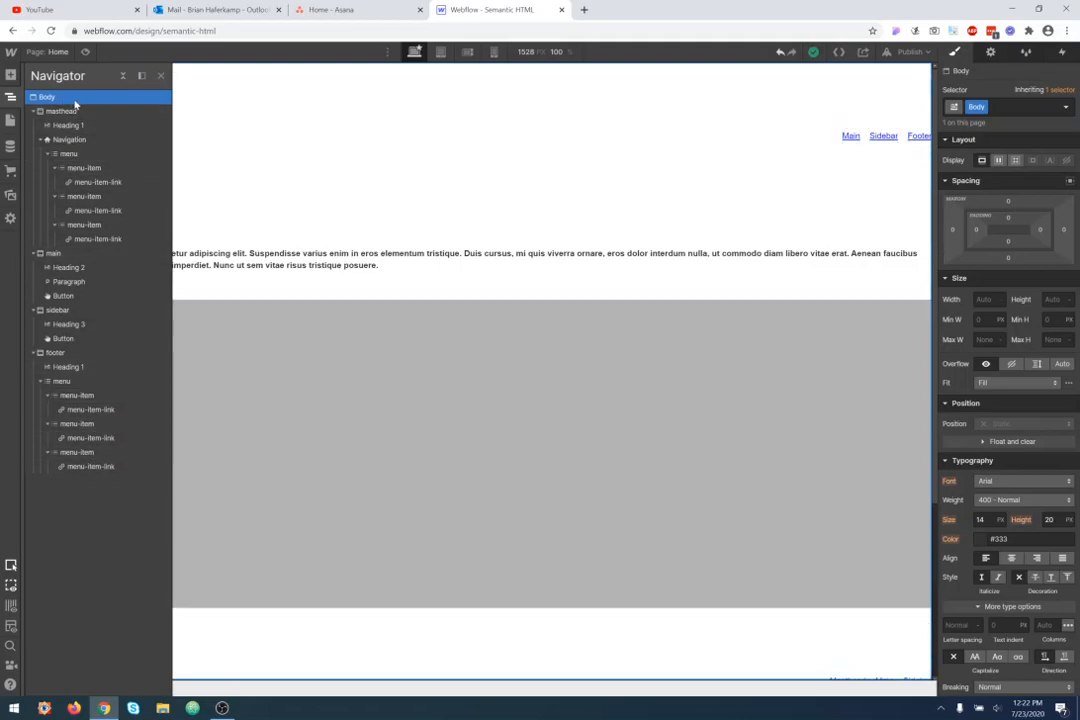
left_click(440, 505)
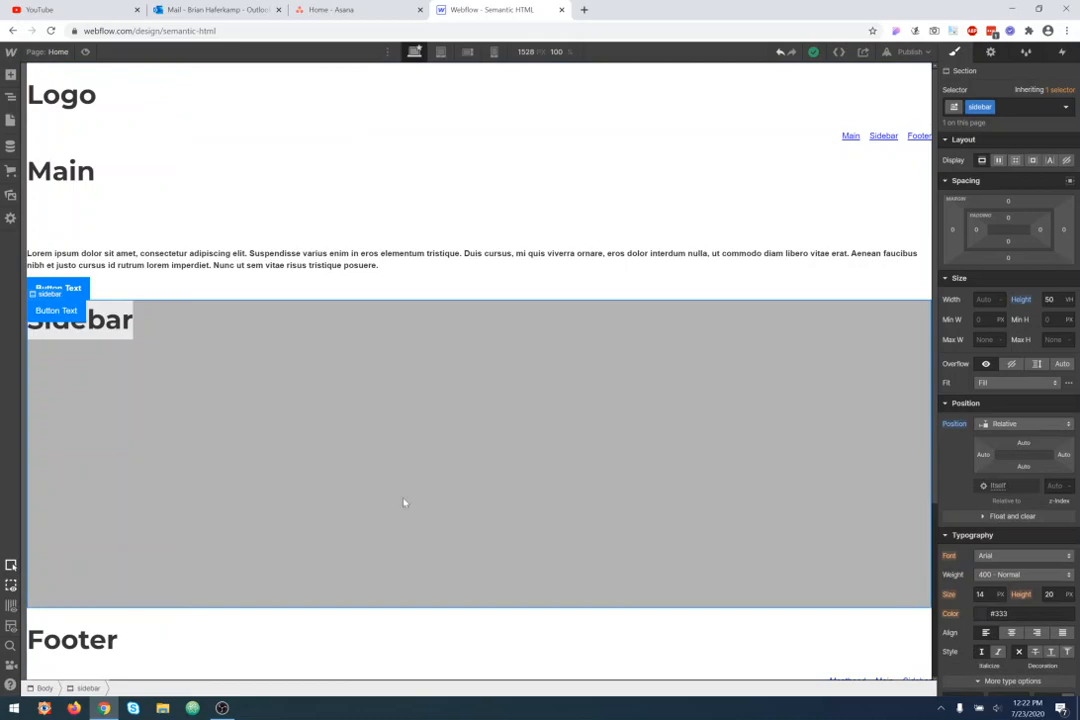
- Try moving the Sidebar heading below the button in the sidebar section's element order, and undo the move
left_click(66, 316)
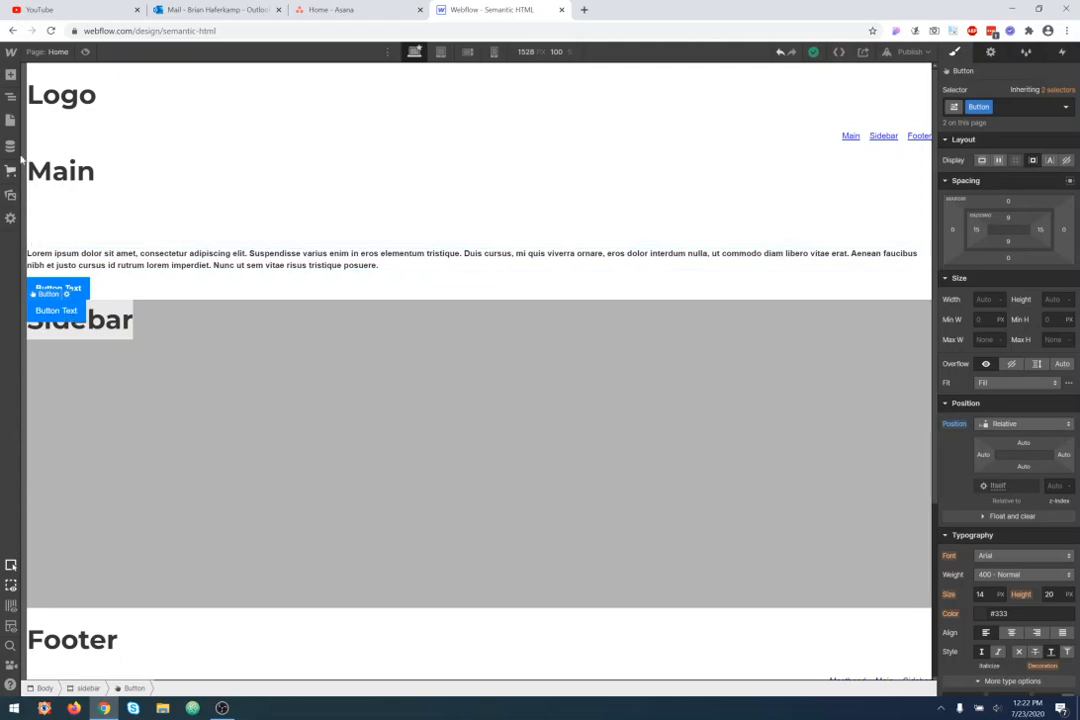
left_click(11, 94)
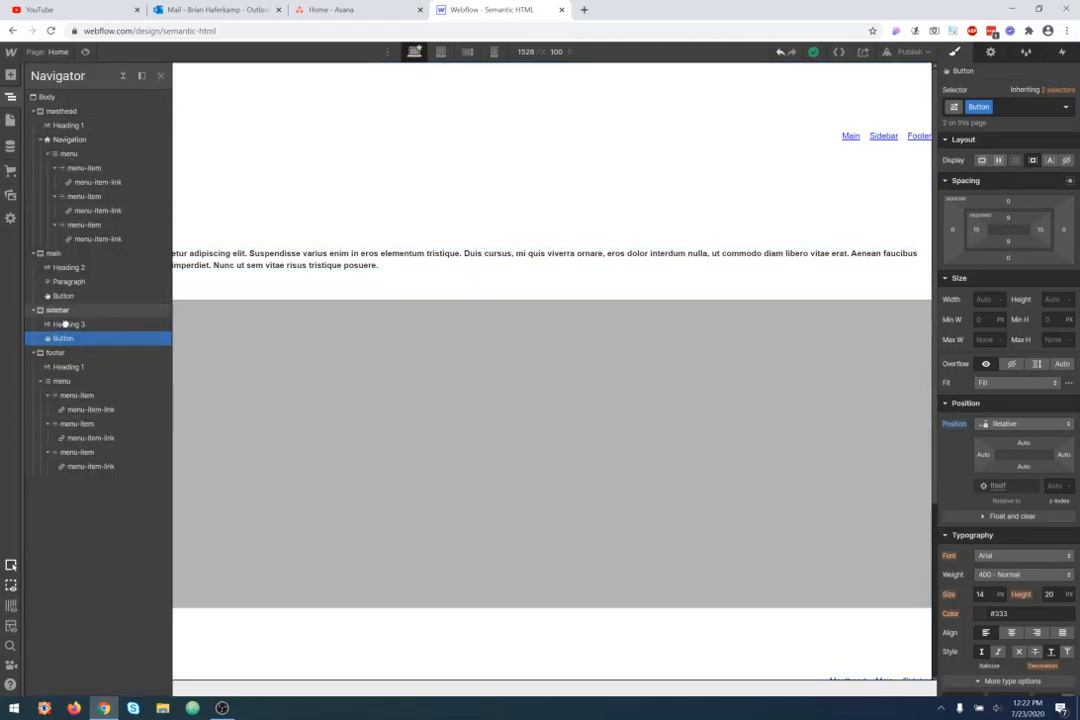
left_click(250, 400)
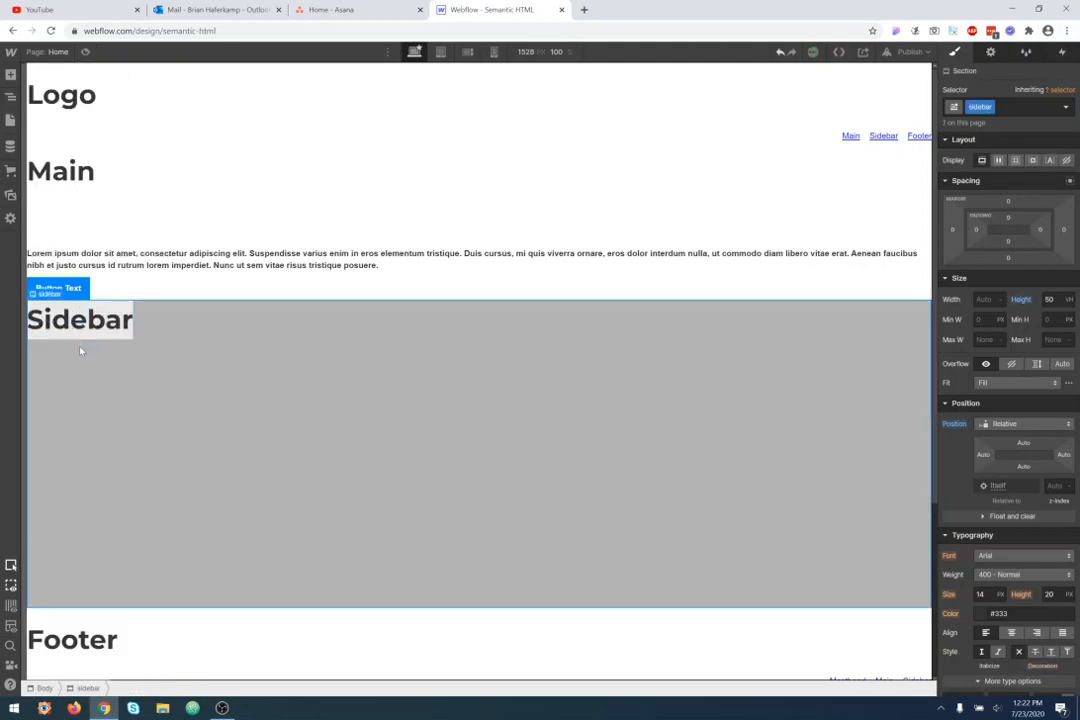
key("ctrl+z")
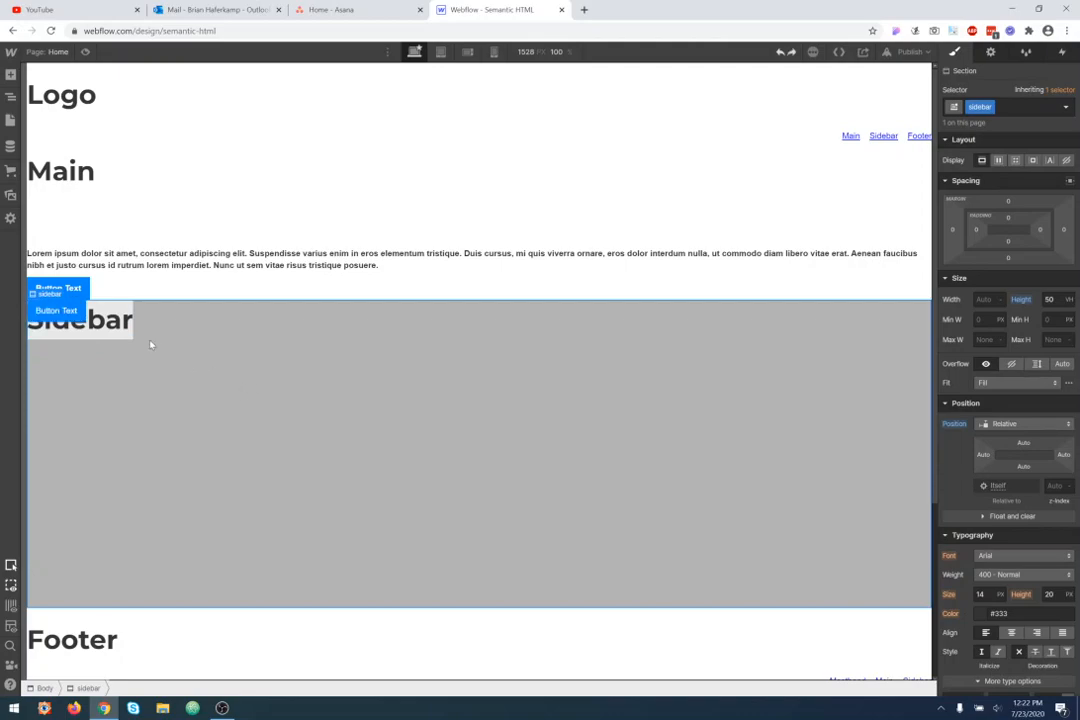
- Set the width of the absolute Sidebar heading to 100%
left_click(126, 332)
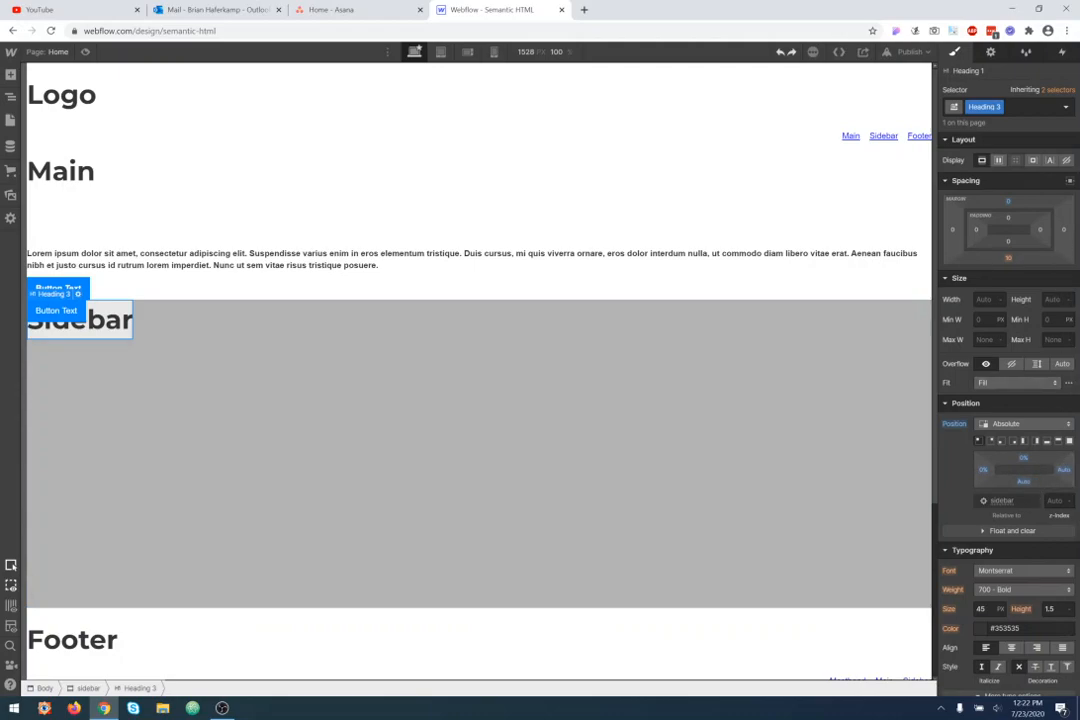
left_click(988, 299)
type("100")
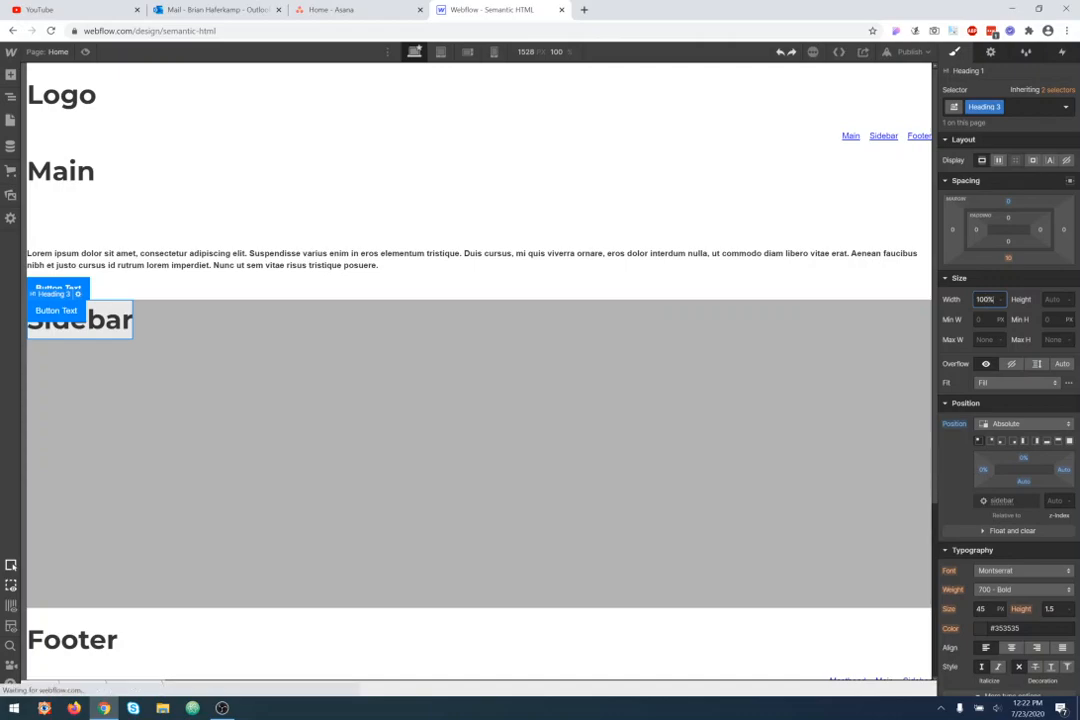
type("%")
key("Return")
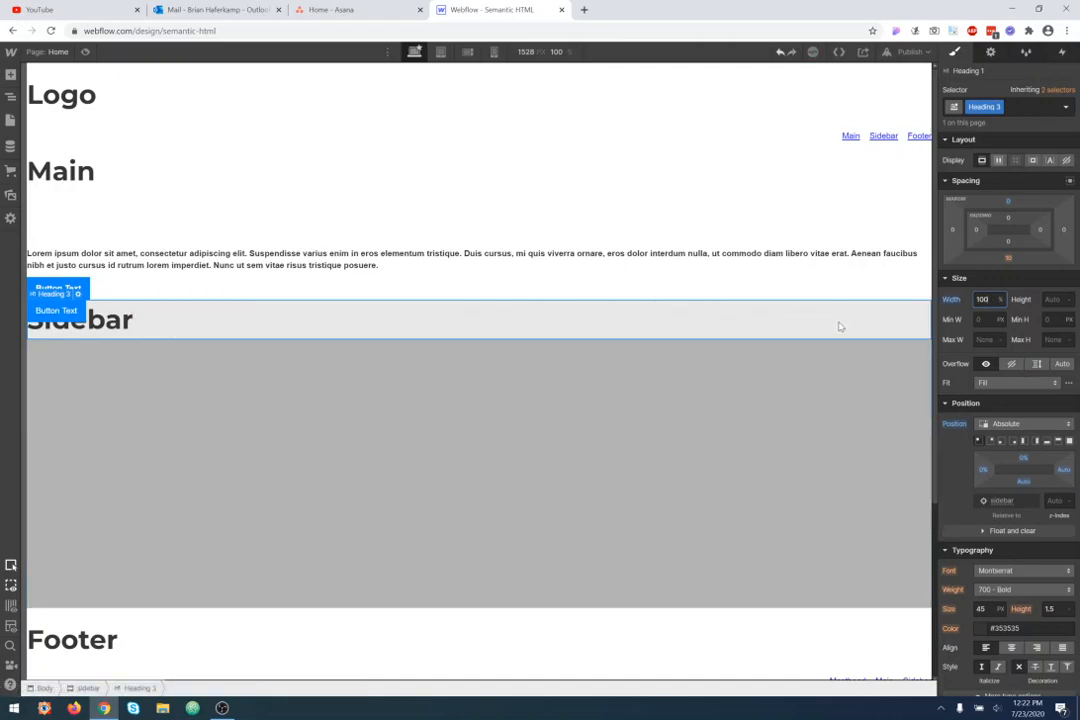
scroll(791, 393, "down", 1)
scroll(791, 393, "down", 1)
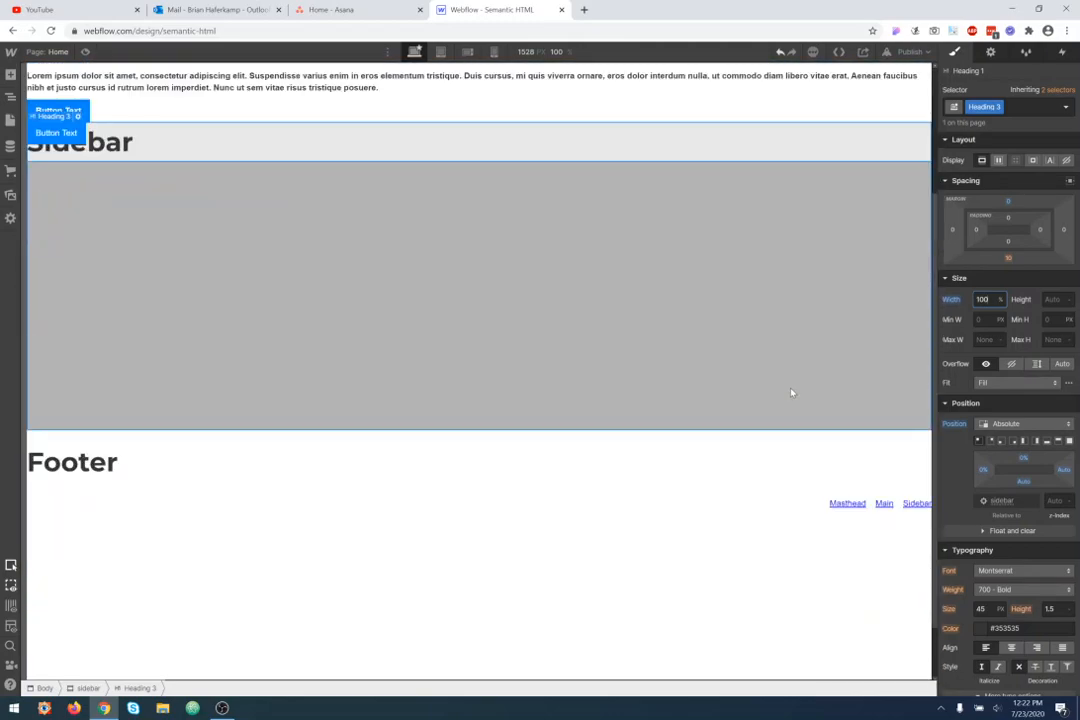
scroll(785, 393, "up", 2)
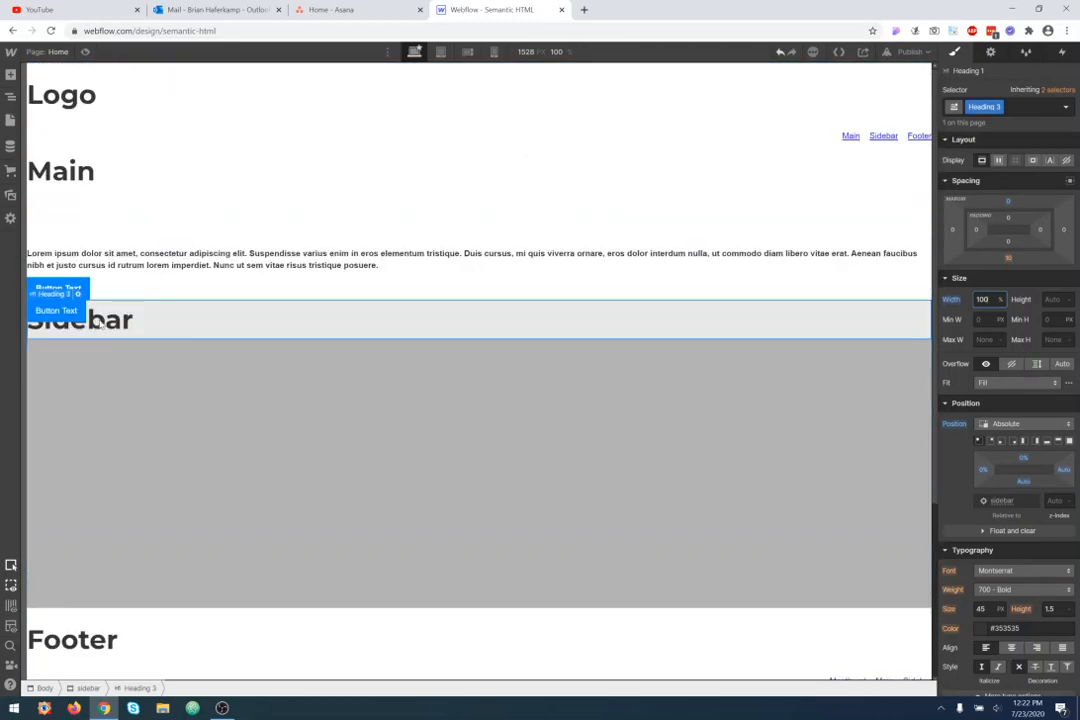
- Apply the bottom-left corner preset to the absolute Sidebar heading, and switch it to the top-right corner preset
left_click(1003, 442)
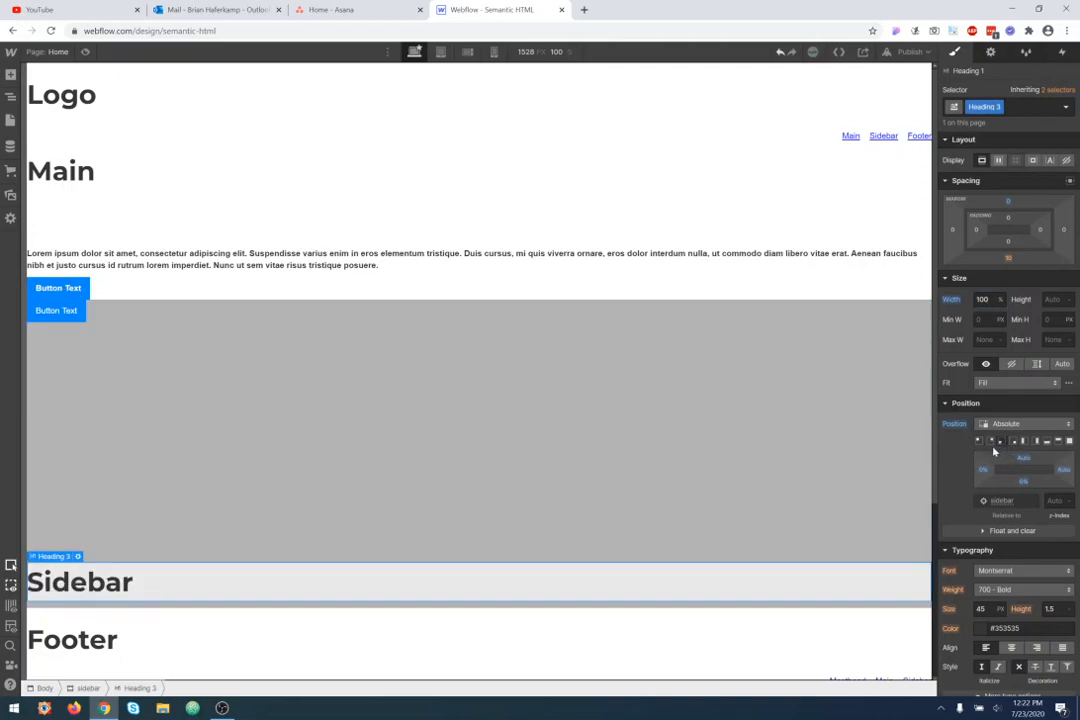
left_click(991, 441)
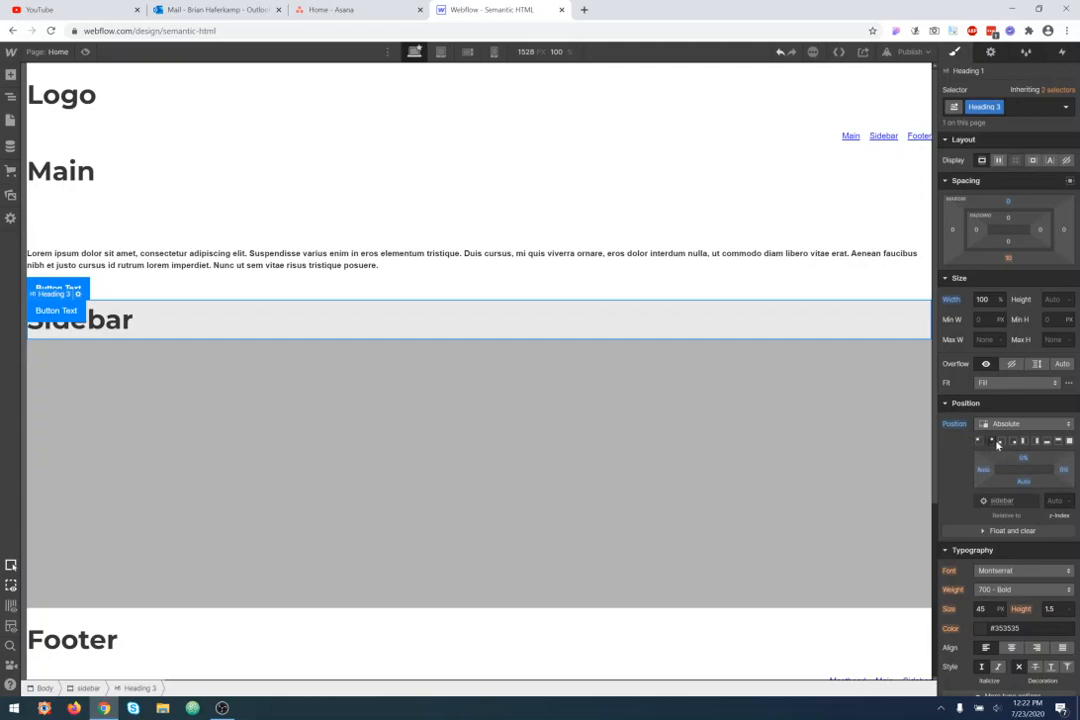
- Try to replace the Sidebar heading's 100% width with Auto
left_click(998, 299)
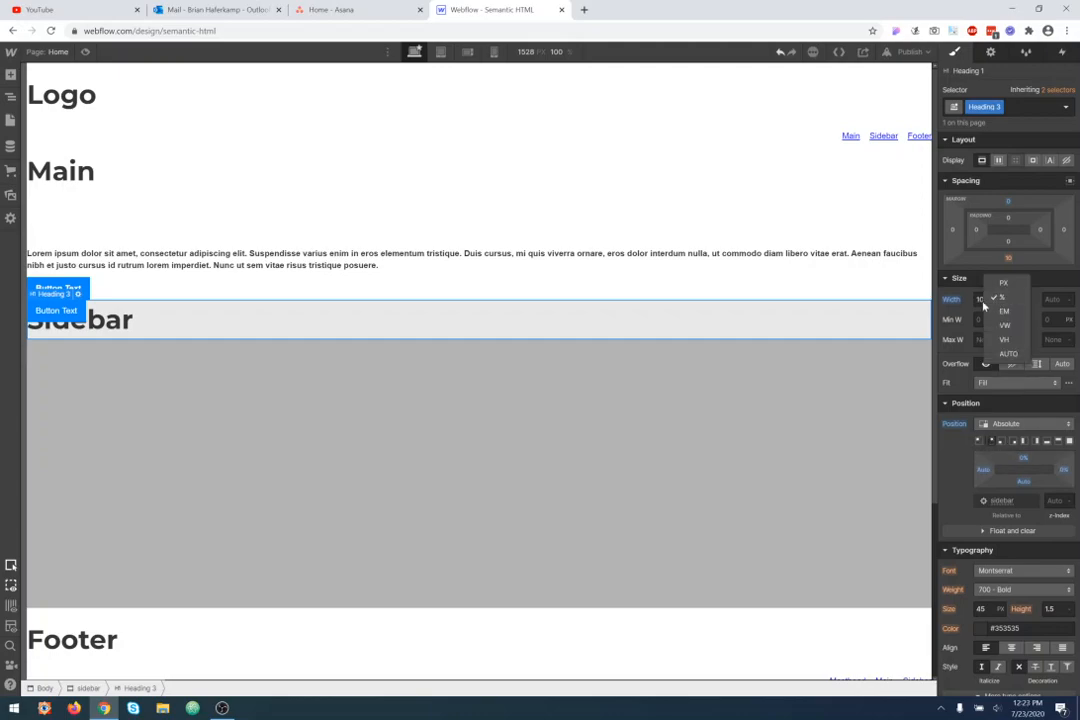
left_click(998, 298)
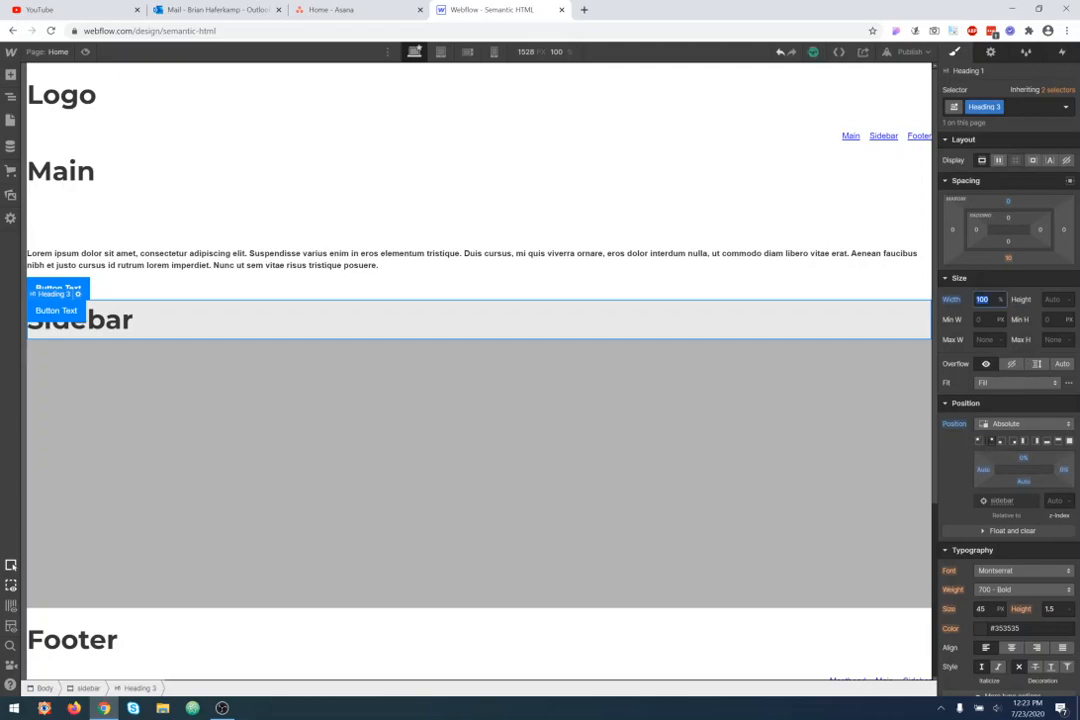
key("BackSpace")
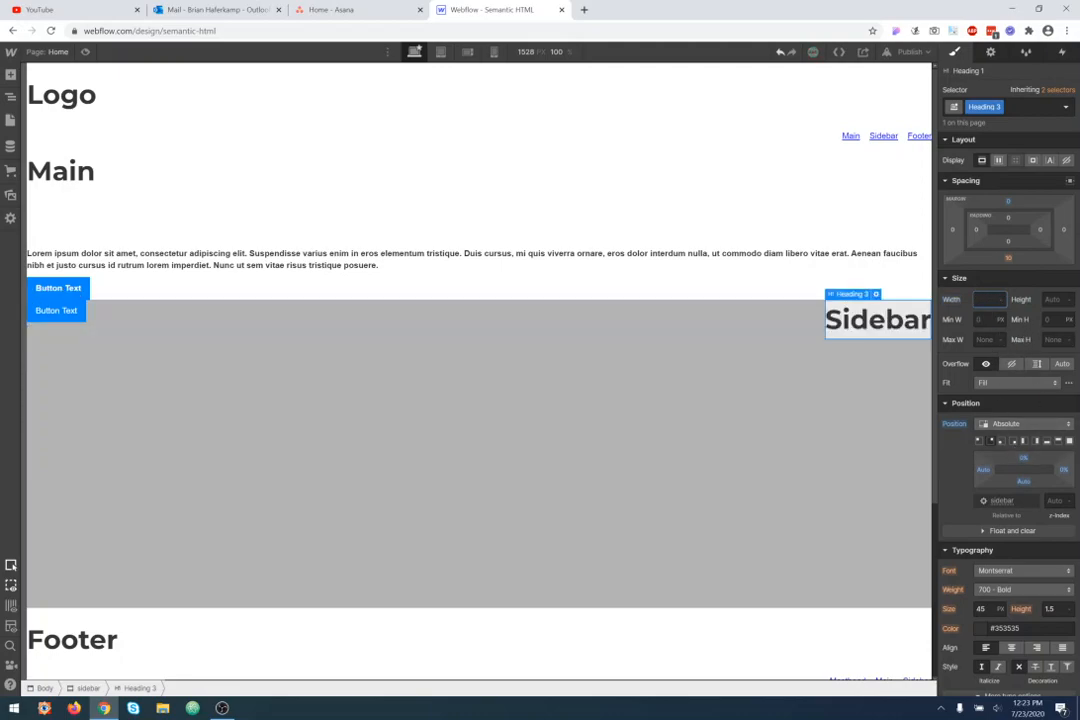
type("auto")
left_click(1016, 302)
left_click(985, 299)
type("a")
key("Return")
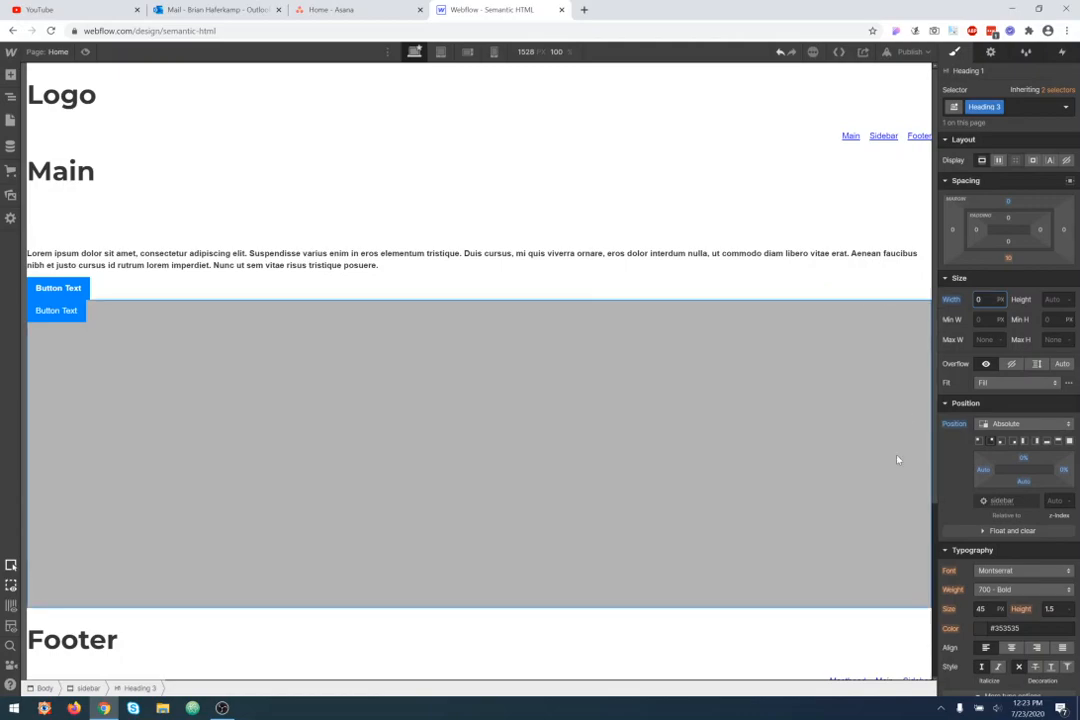
- Try Absolute position with the top-left preset on the sidebar section, and undo it along with the heading's last width change
left_click(911, 492)
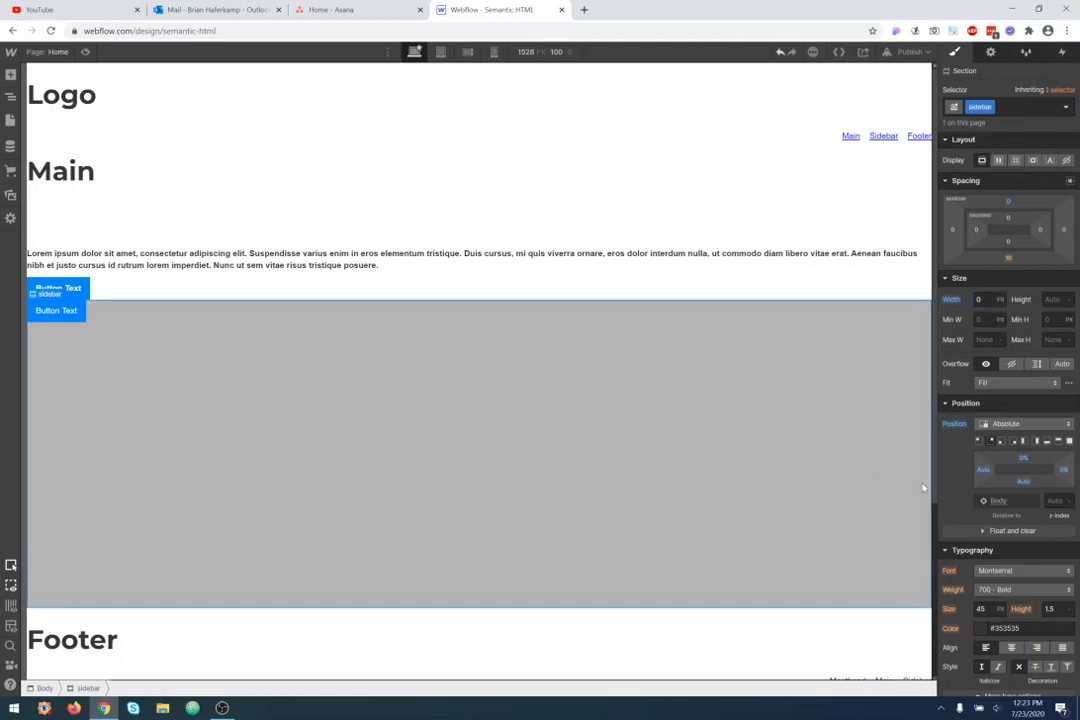
left_click(999, 430)
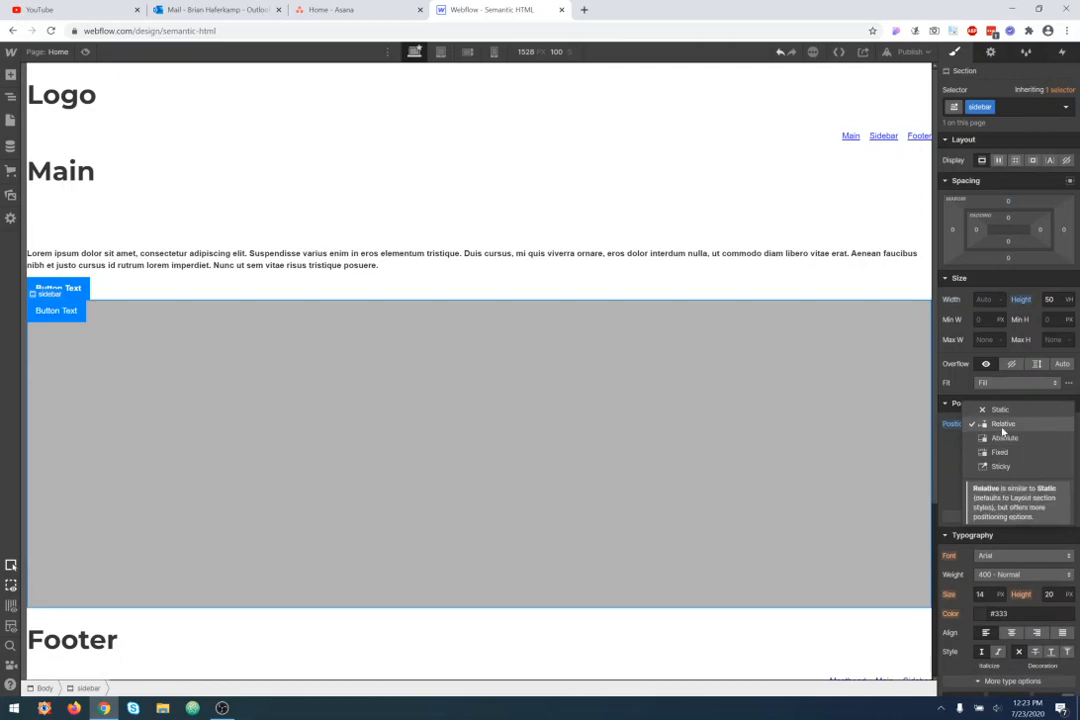
left_click(1001, 439)
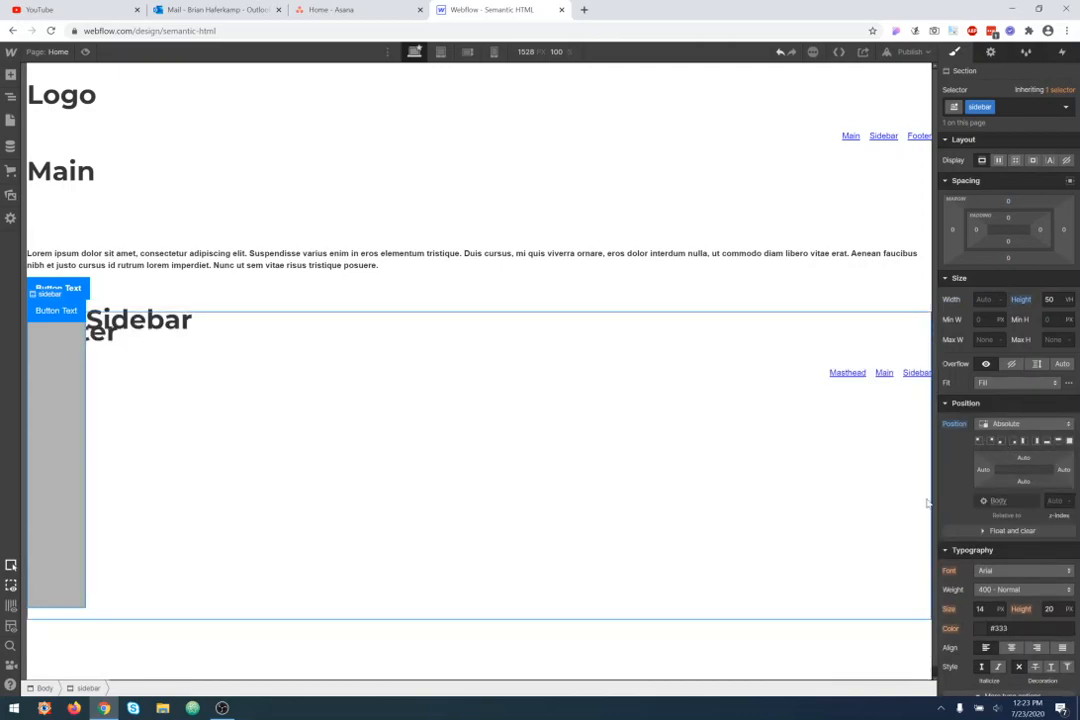
left_click(978, 441)
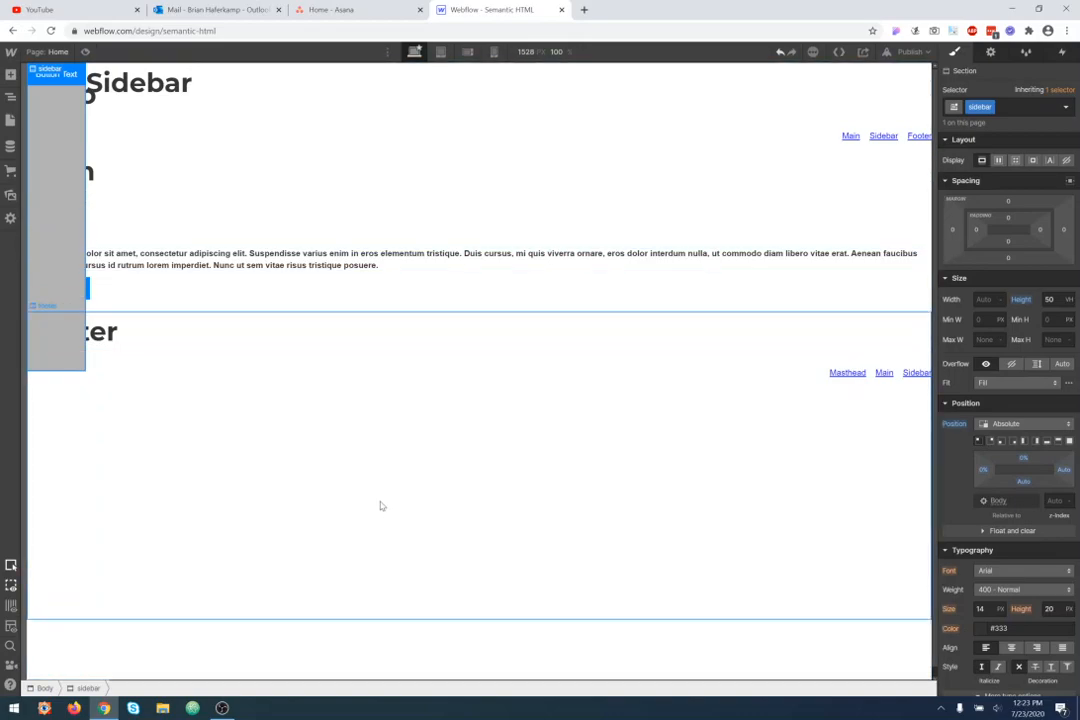
key("ctrl+z")
key("ctrl+z")
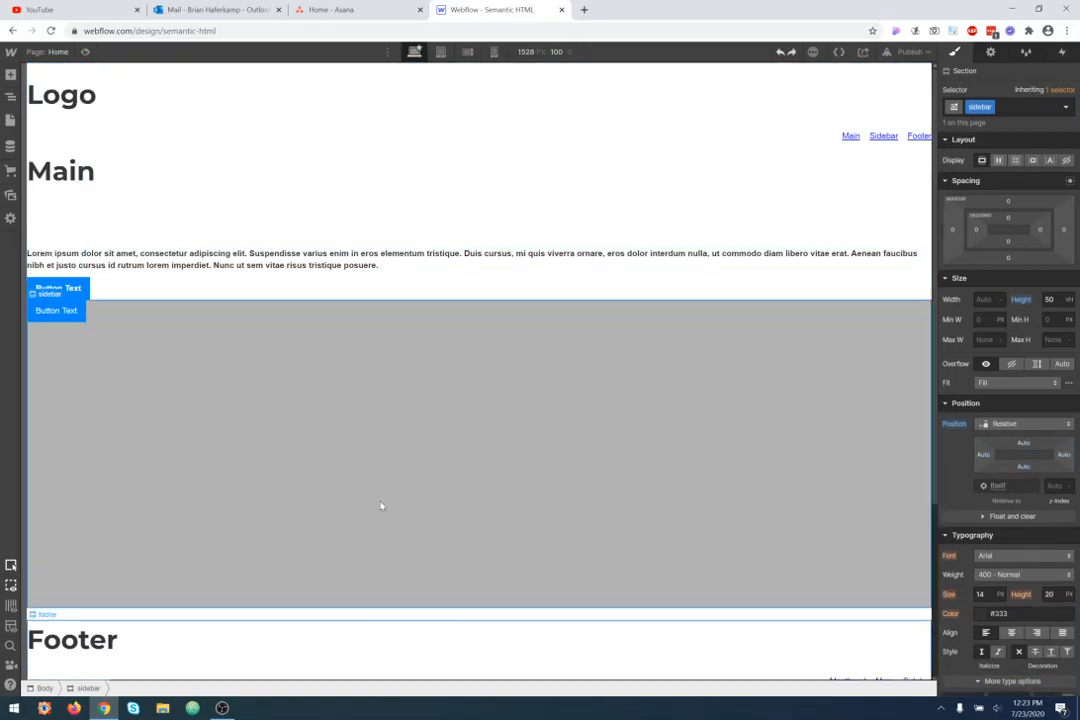
key("ctrl+z")
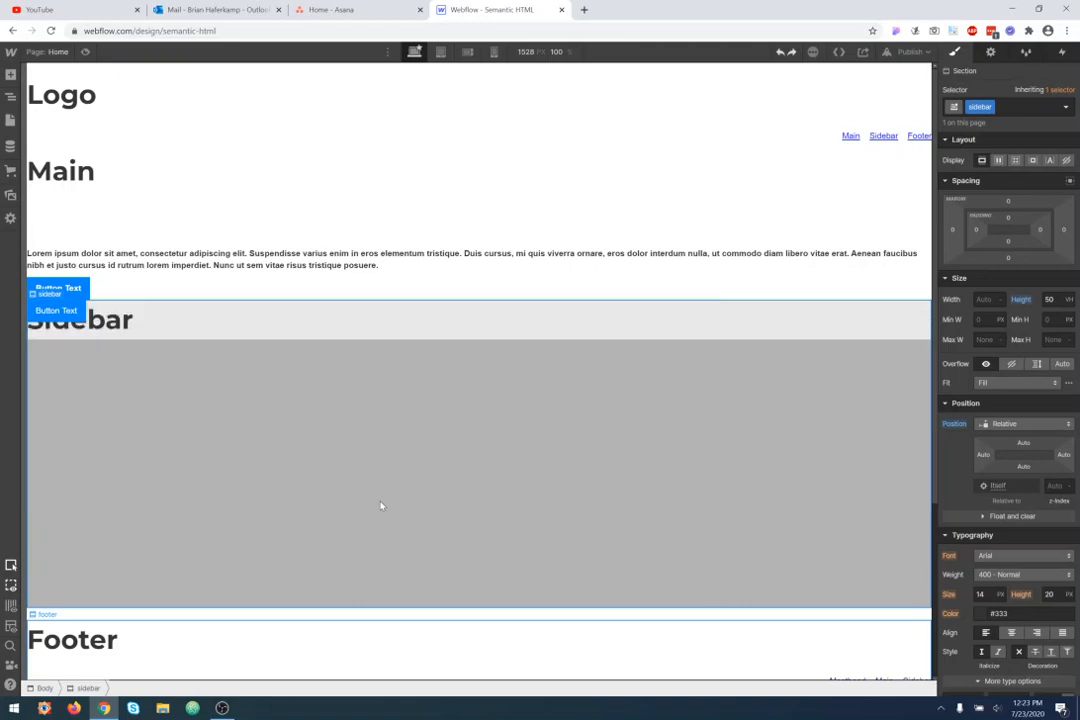
- Set the Sidebar heading's width to Auto and clear its custom width value
left_click(617, 316)
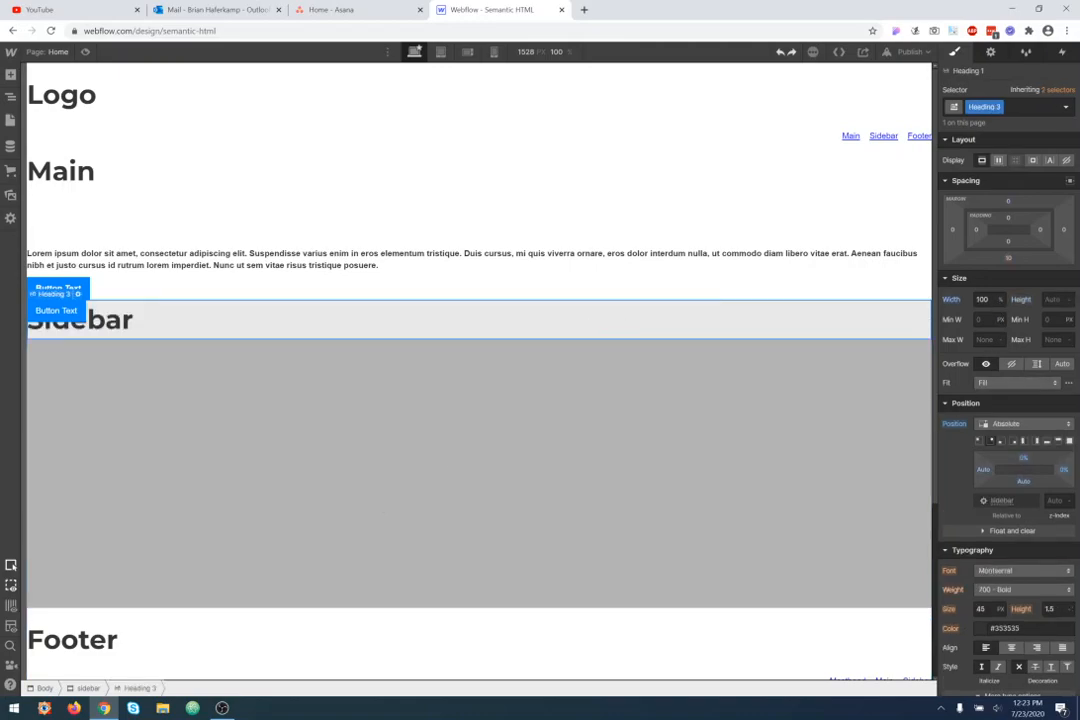
key("BackSpace")
left_click(1000, 299)
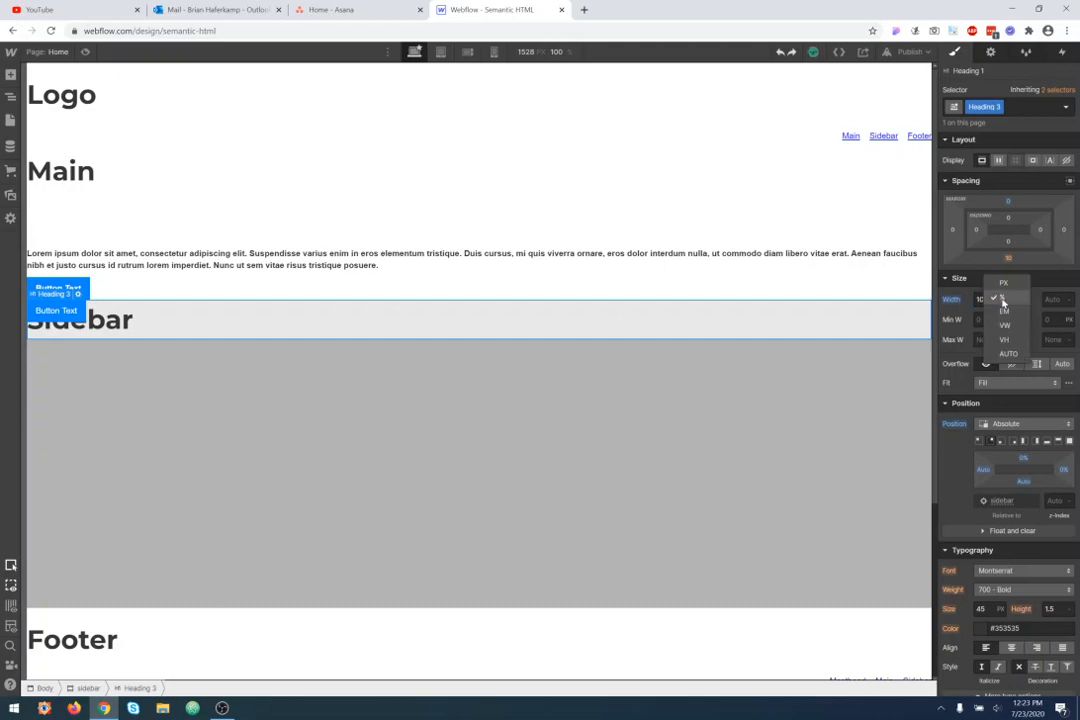
left_click(997, 366)
left_click(984, 299)
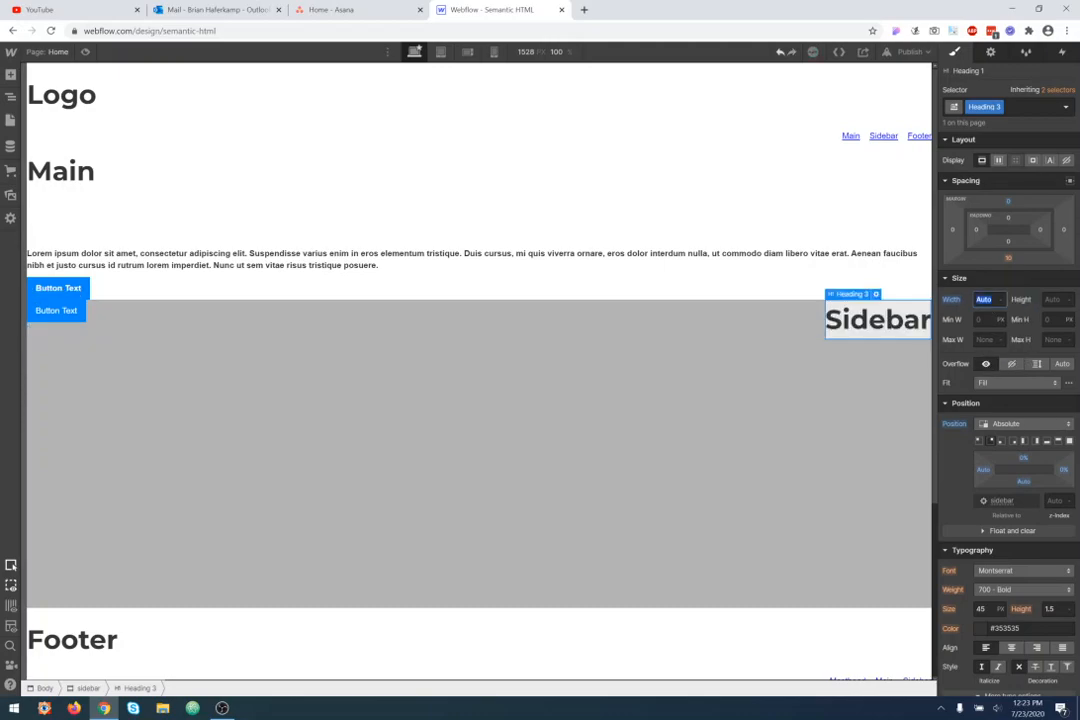
key("BackSpace")
- Switch the Sidebar heading's overflow to Auto and back to Visible
left_click(1069, 367)
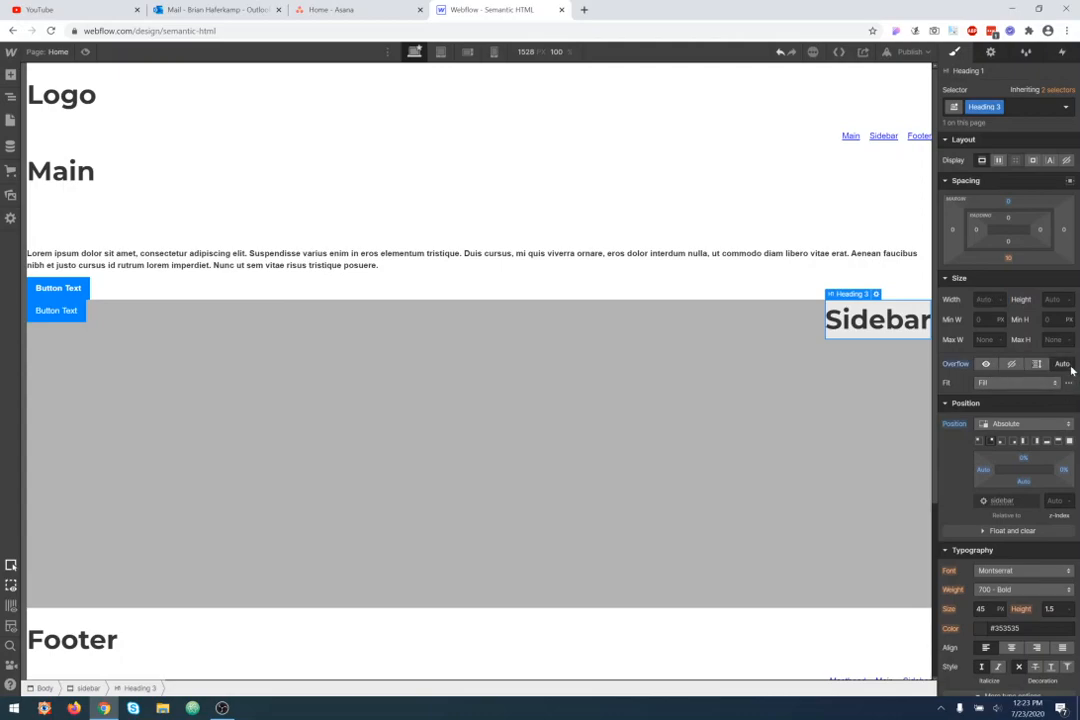
left_click(984, 369)
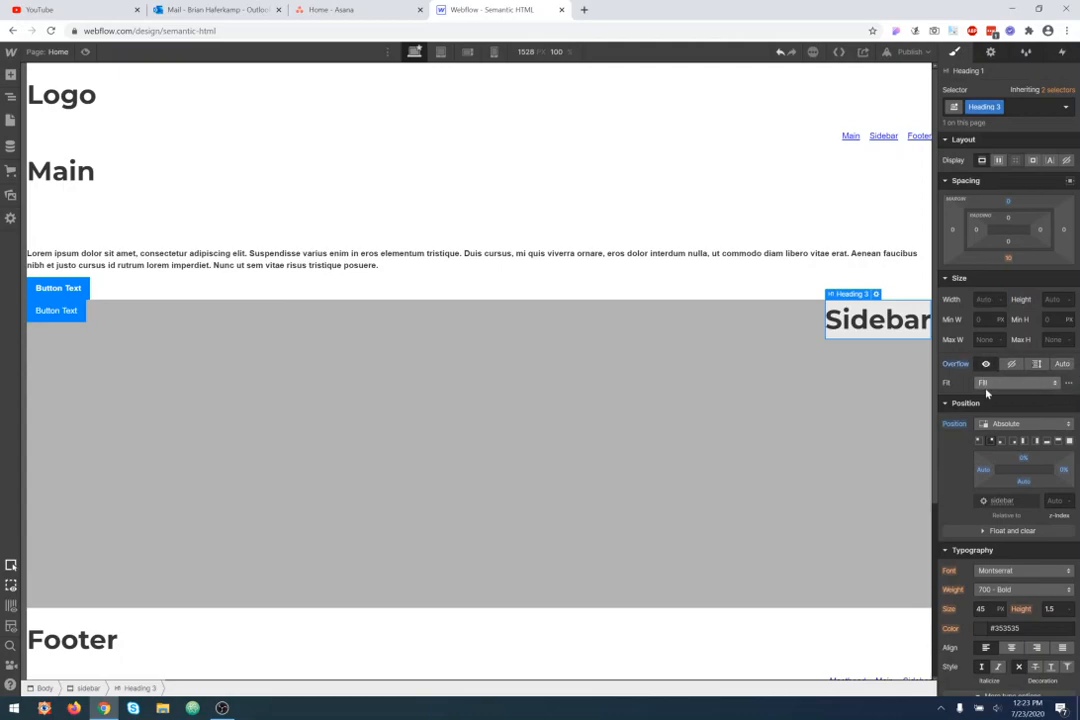
left_click(1000, 299)
left_click(963, 309)
left_click(986, 365)
- Apply the top-left corner preset to the Sidebar heading and change its position to Fixed
left_click(979, 440)
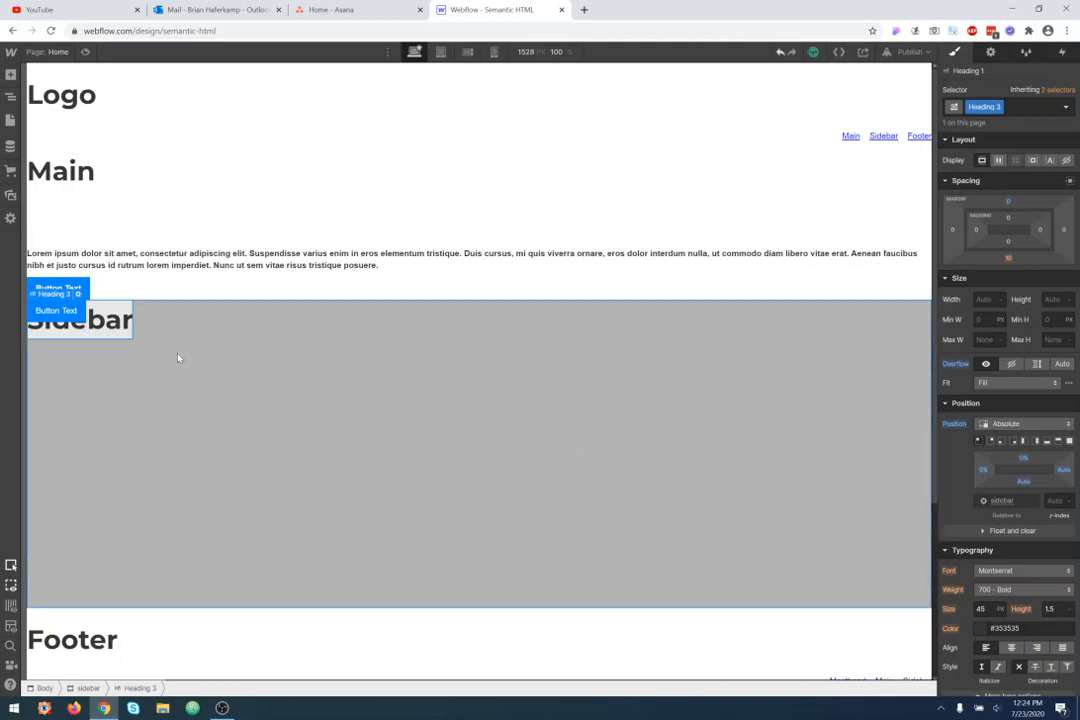
left_click(1015, 425)
left_click(1000, 438)
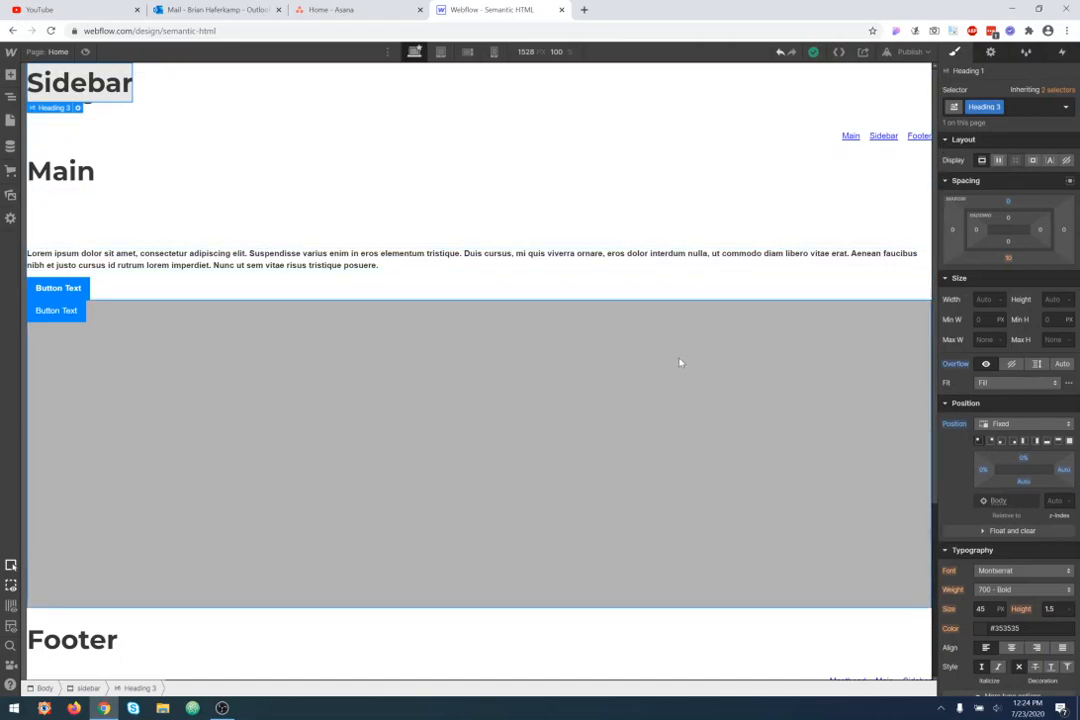
- Cycle the fixed Sidebar heading through the top-right, bottom-left and bottom-right corner presets, and return it to the top-right
left_click(1001, 442)
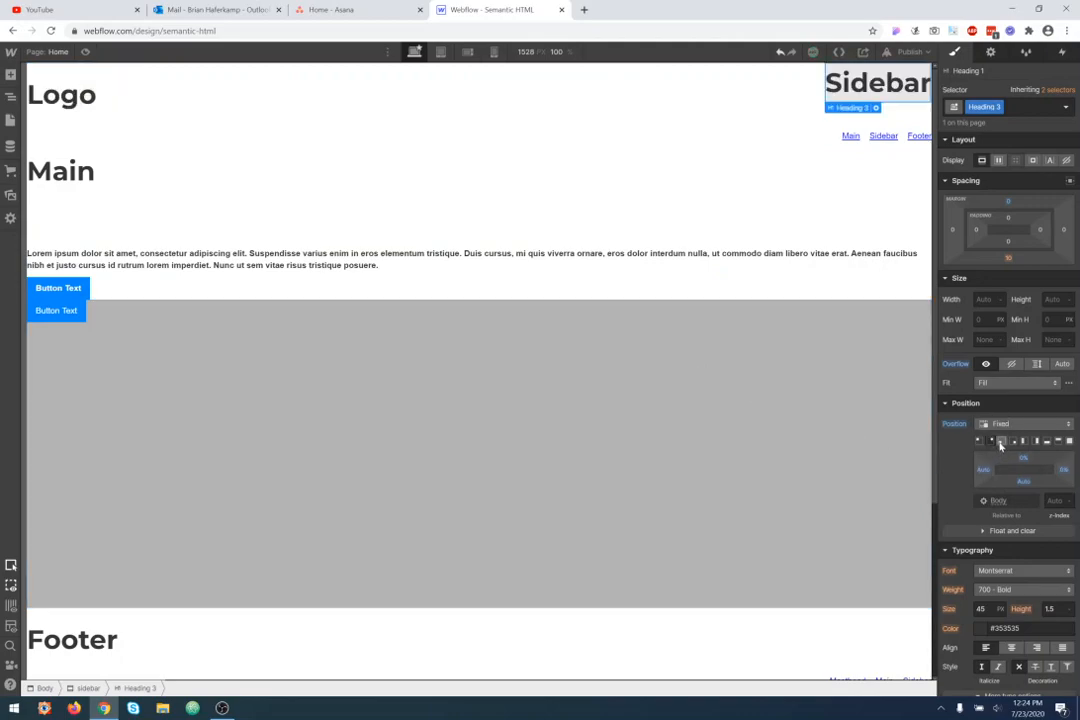
left_click(1002, 443)
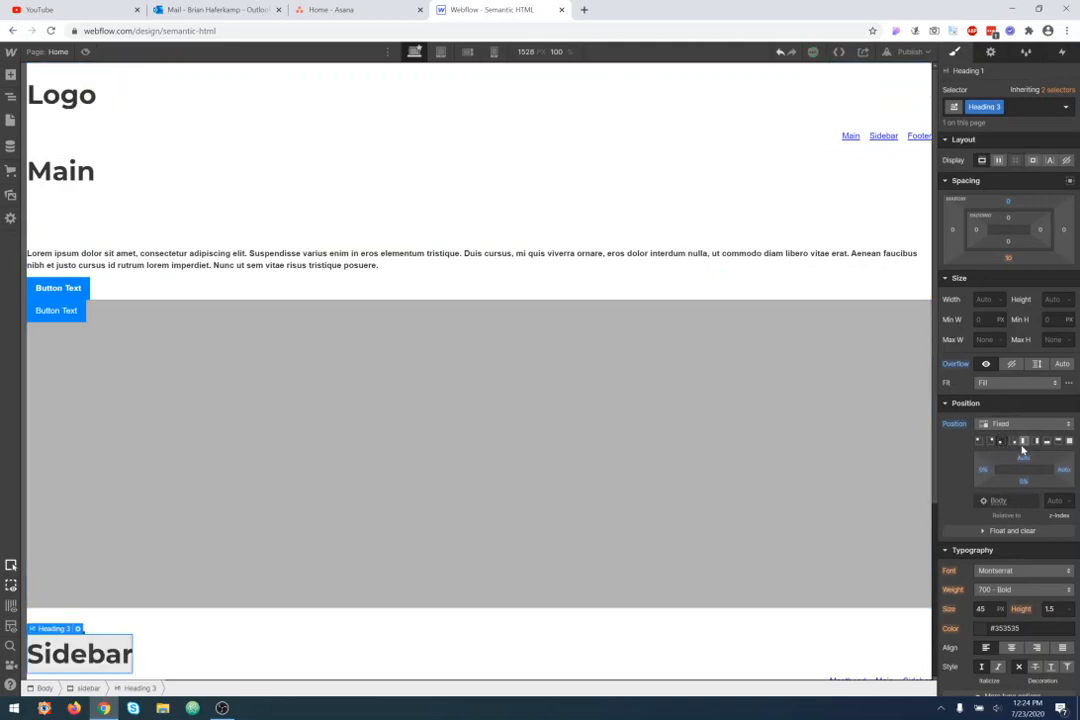
left_click(1014, 442)
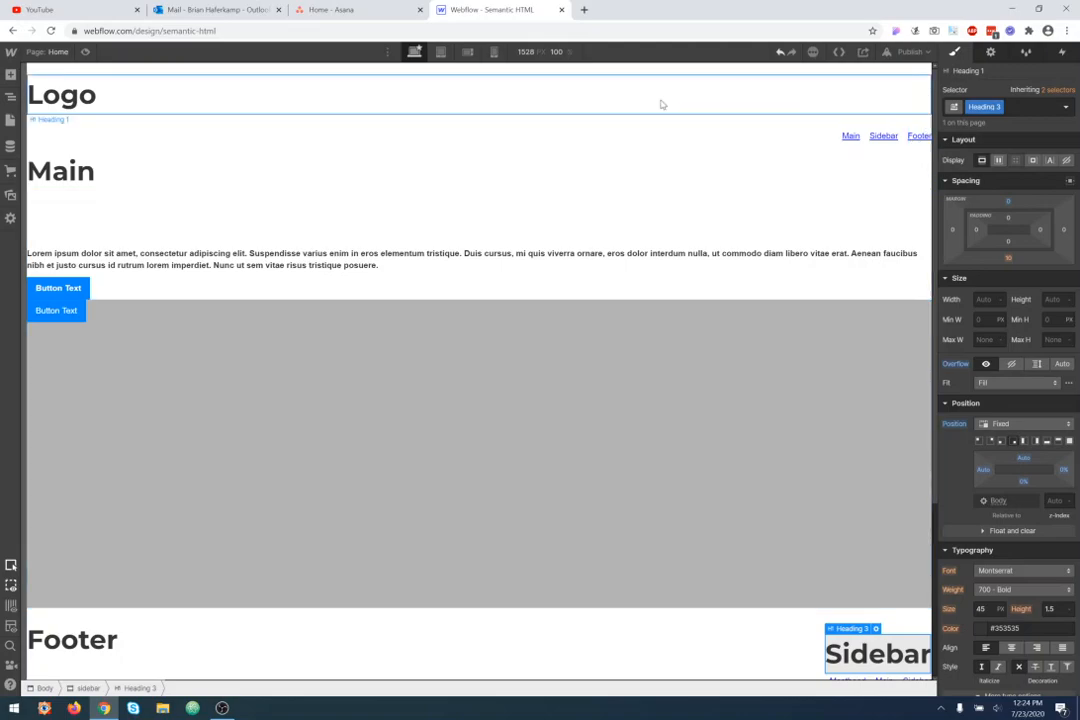
left_click(991, 441)
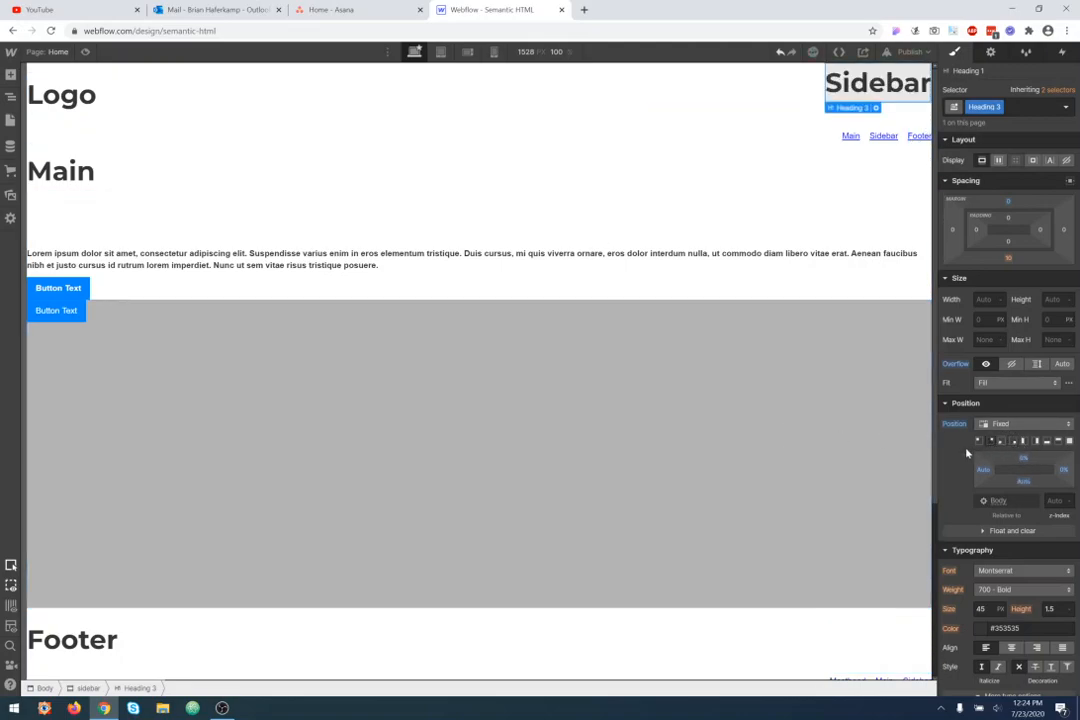
- Examine how the fixed Sidebar heading behaves while the page moves between the masthead and the footer
scroll(585, 393, "down", 3)
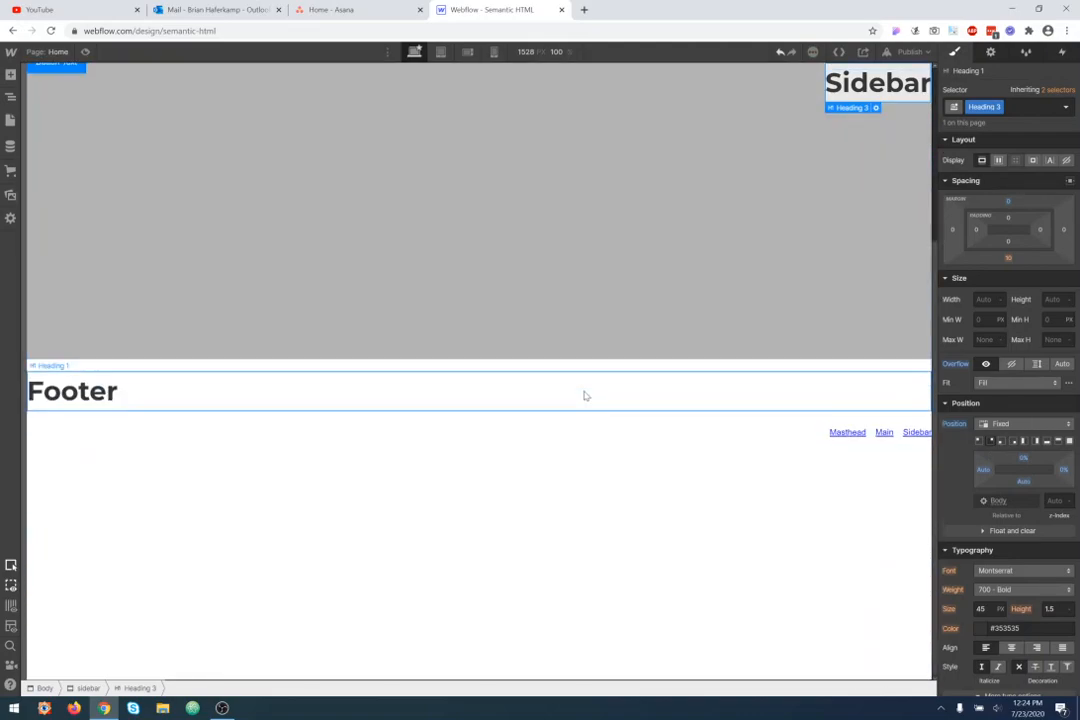
scroll(585, 396, "up", 3)
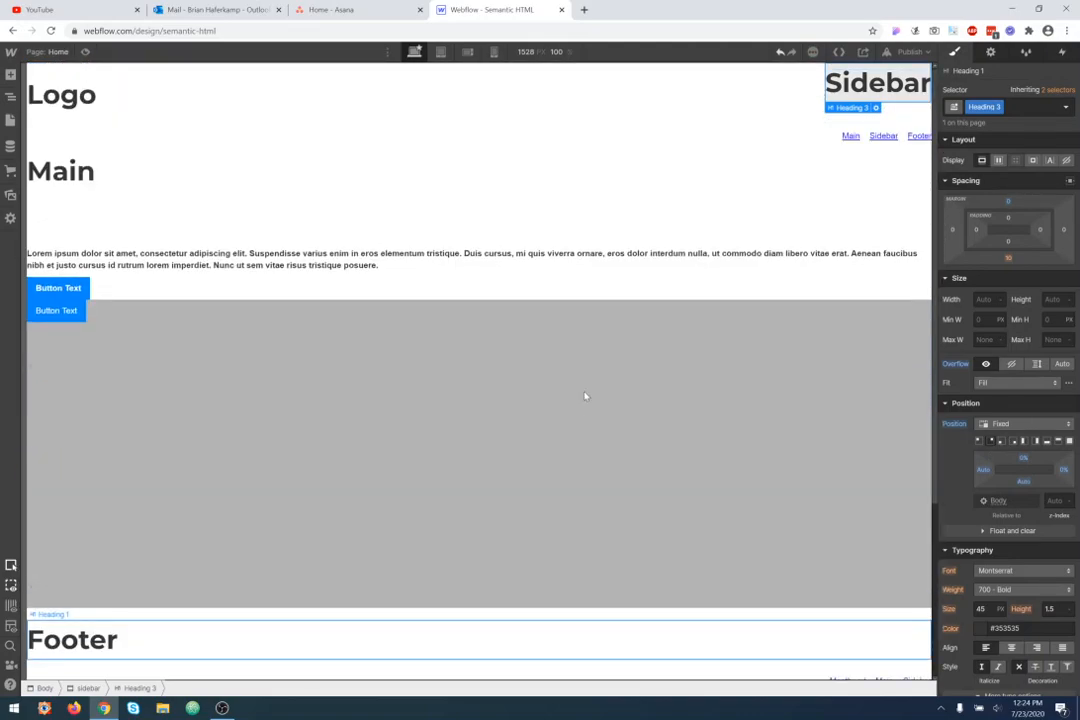
scroll(585, 396, "down", 3)
scroll(580, 396, "up", 2)
scroll(578, 396, "up", 1)
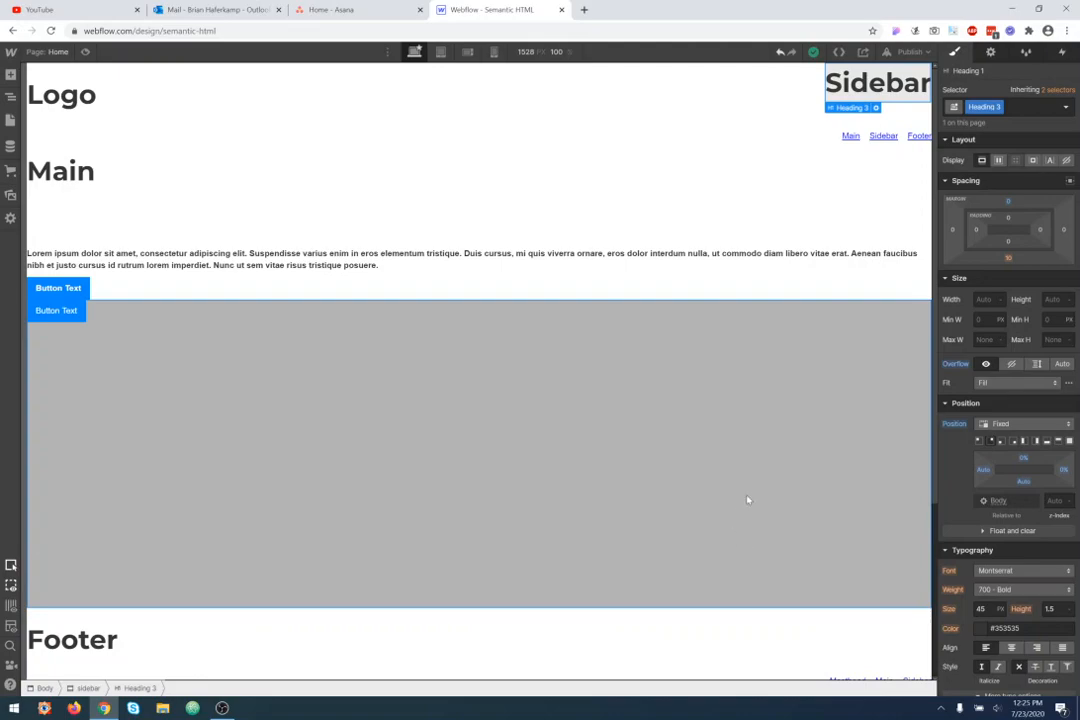
scroll(578, 357, "down", 3)
scroll(578, 357, "up", 1)
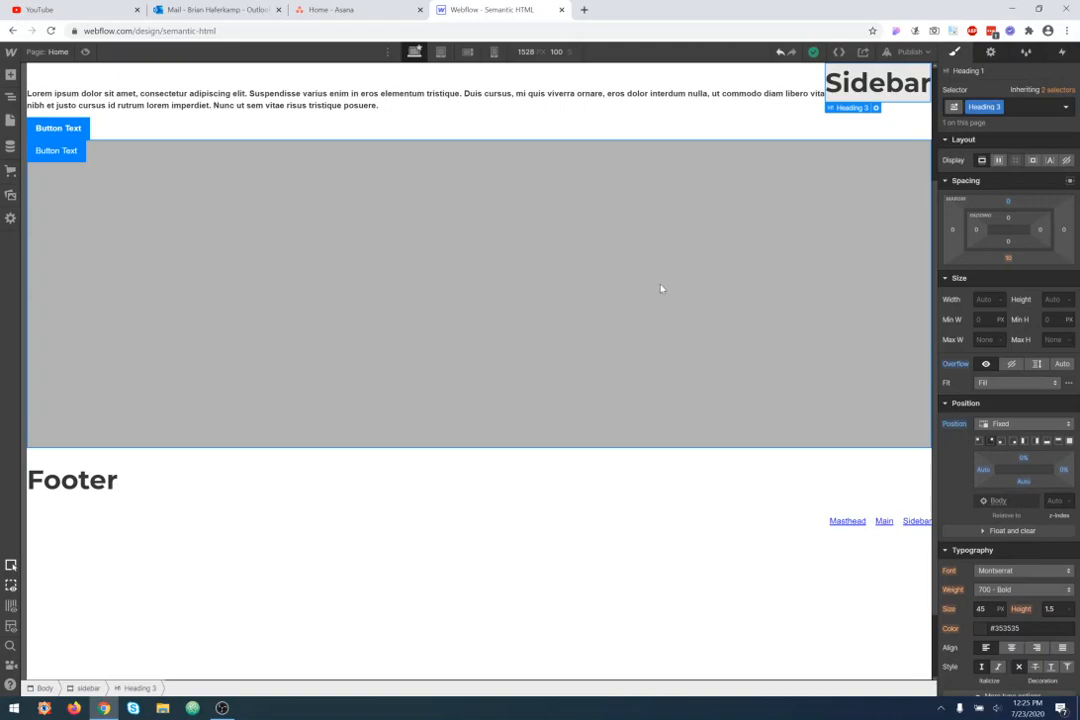
scroll(702, 258, "up", 2)
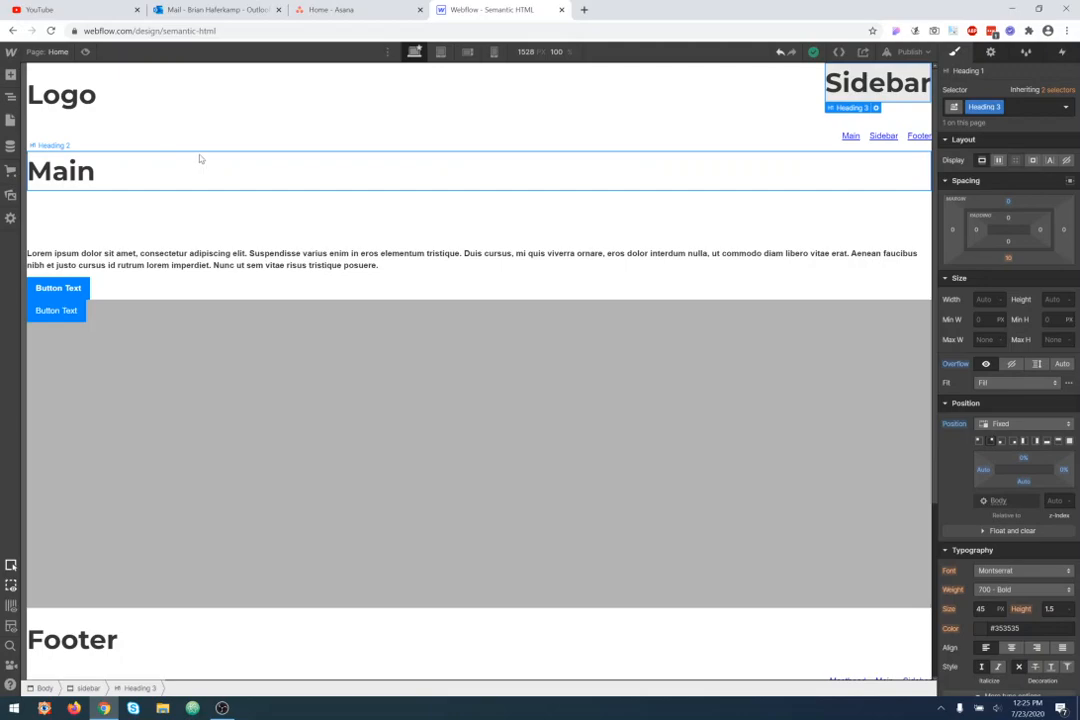
scroll(545, 210, "down", 3)
scroll(545, 210, "up", 3)
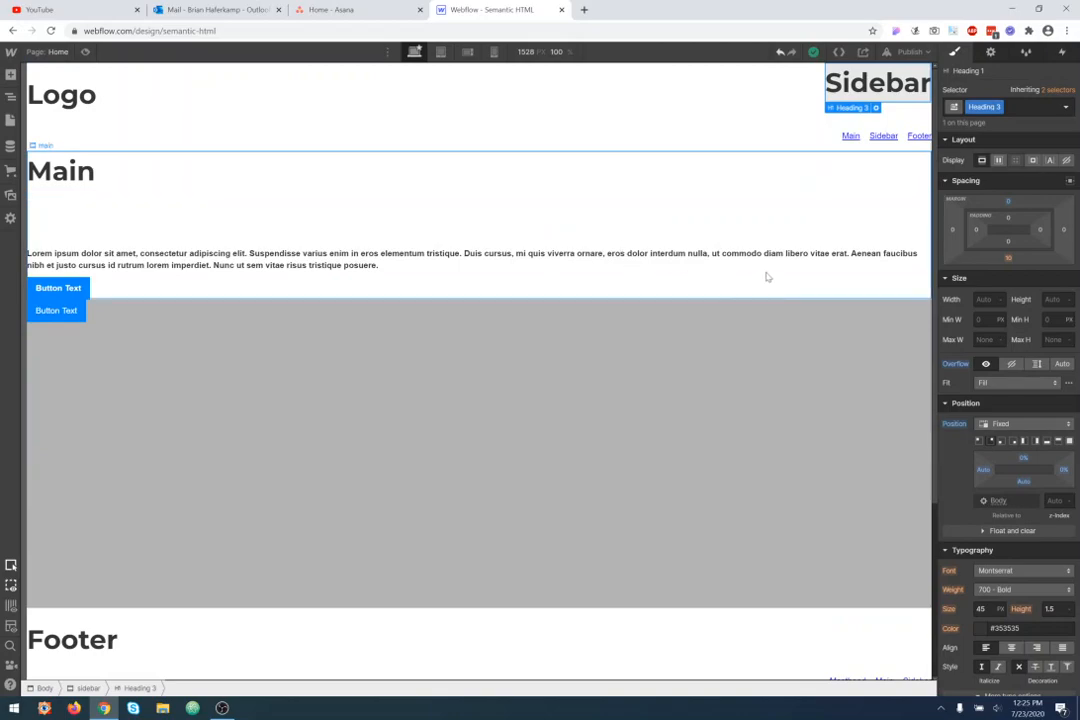
- Apply the full-width bottom preset to the fixed Sidebar heading and check its behaviour across the page
left_click(1045, 442)
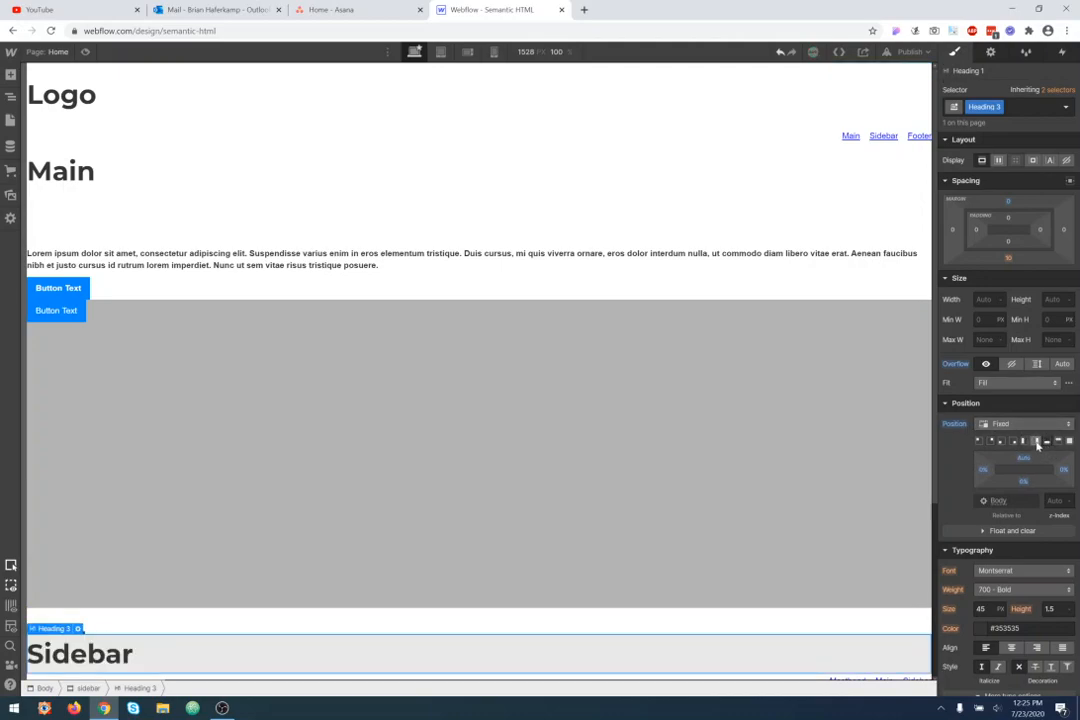
scroll(697, 476, "down", 3)
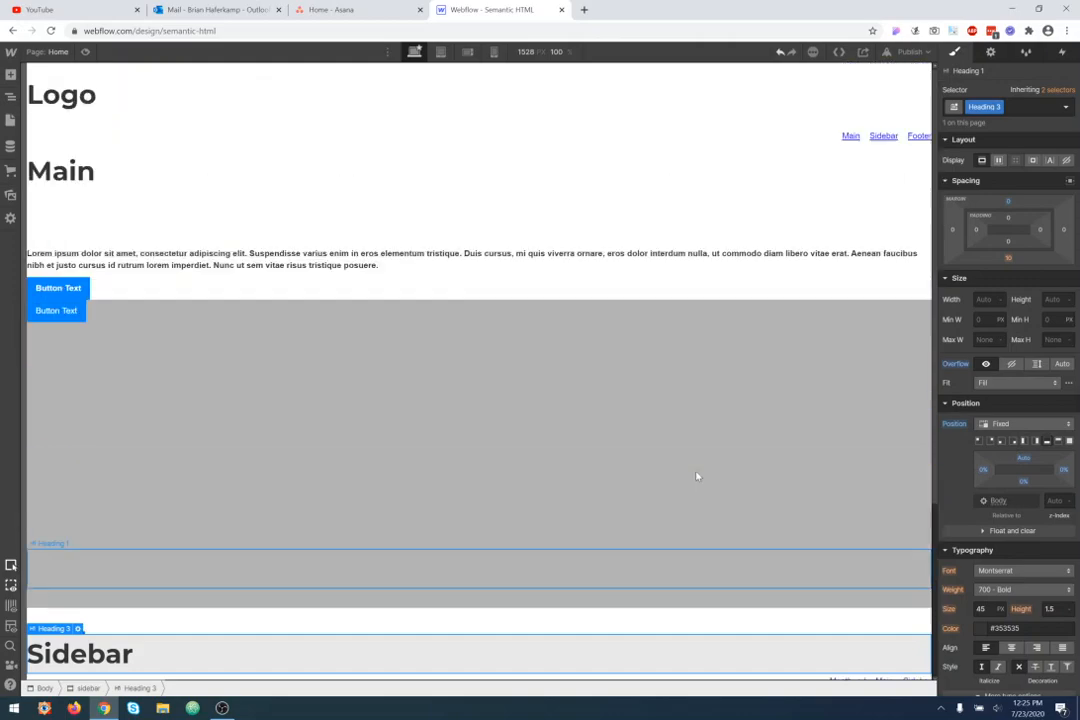
scroll(697, 478, "up", 3)
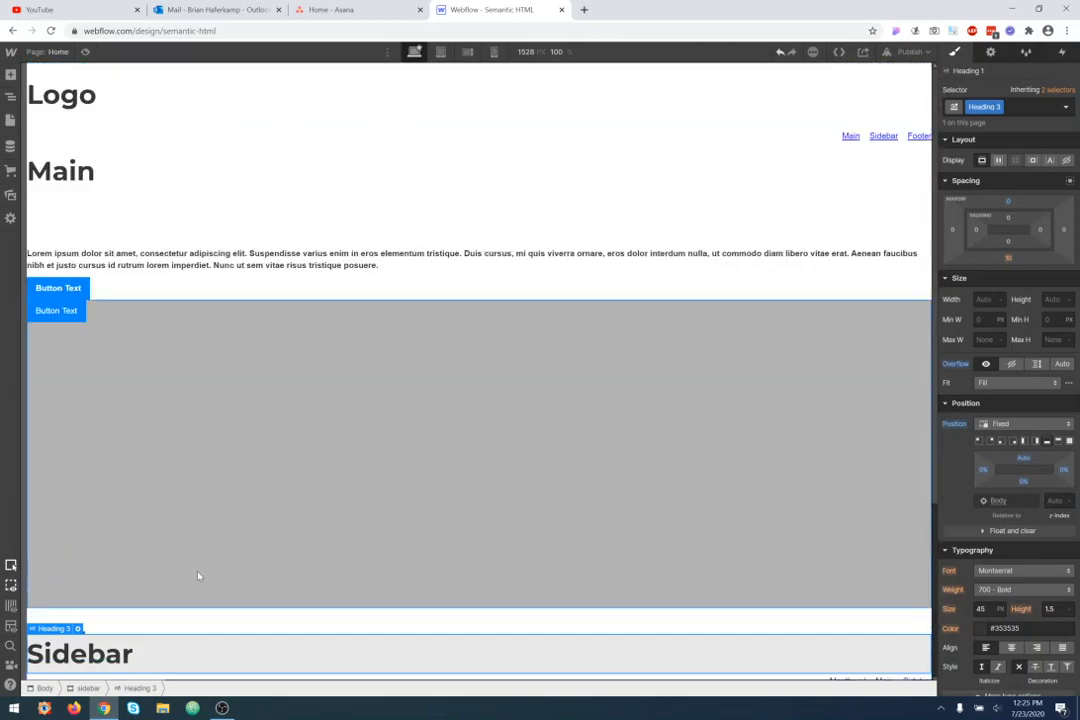
scroll(202, 575, "down", 3)
scroll(104, 560, "up", 3)
scroll(76, 547, "down", 3)
scroll(85, 545, "up", 3)
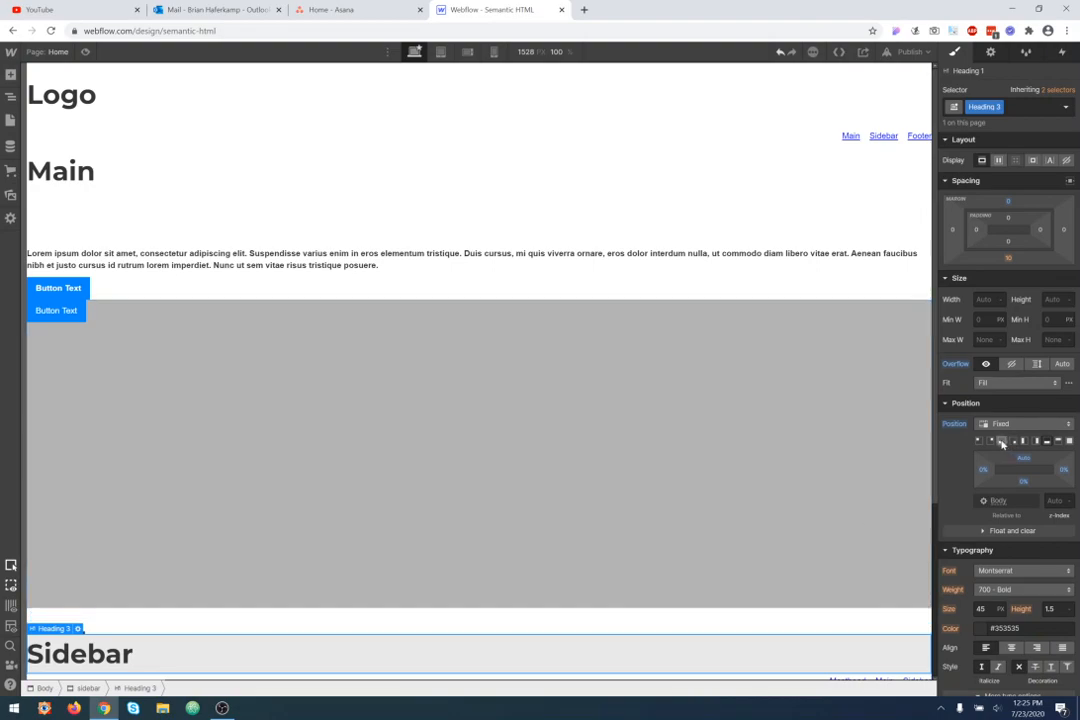
- Apply the full-width top preset to the fixed Sidebar heading and check it down to the footer
left_click(1059, 441)
scroll(600, 451, "down", 2)
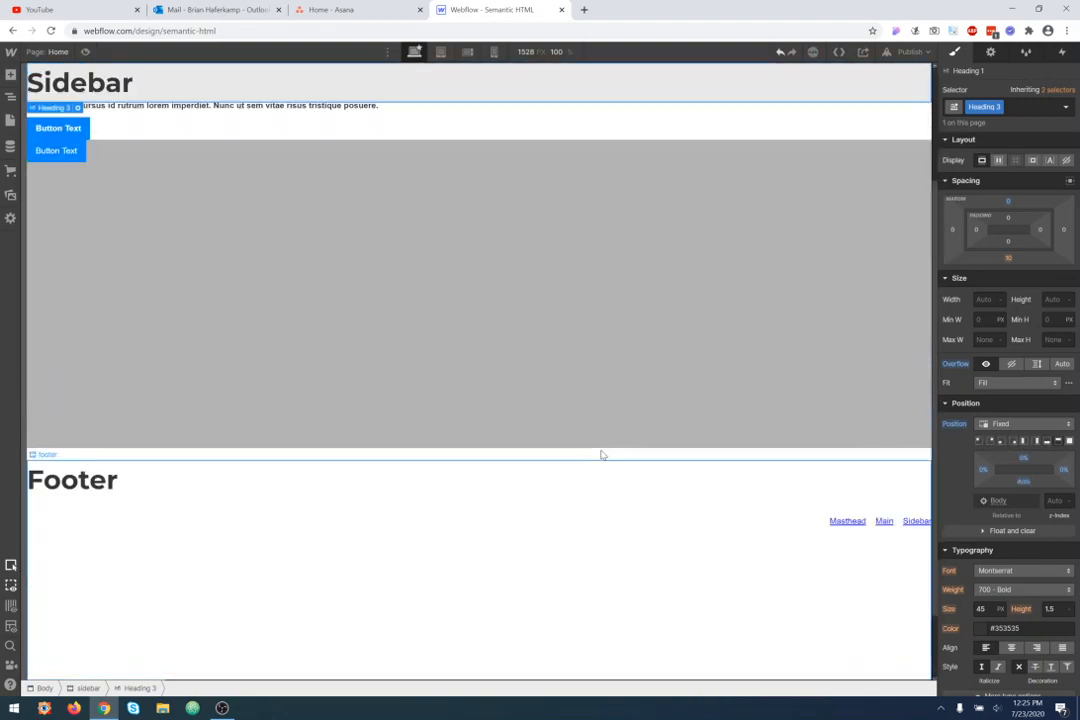
scroll(601, 455, "down", 2)
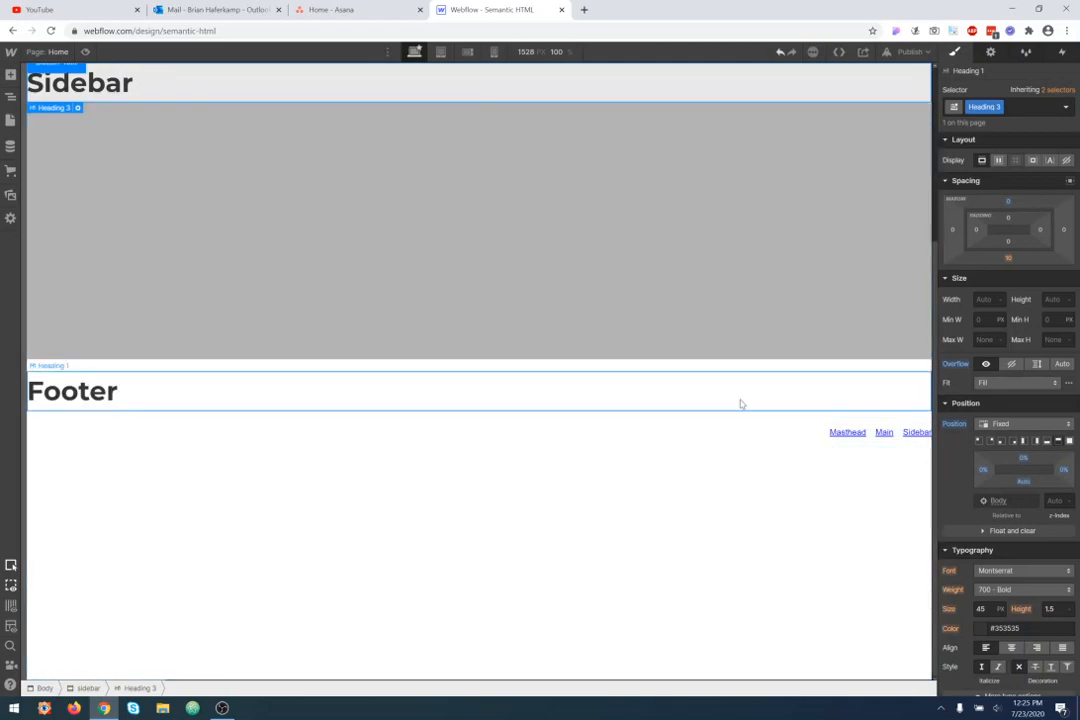
- Check the full-width top preset on the fixed Sidebar heading once more across the page, and undo that preset
key("Escape")
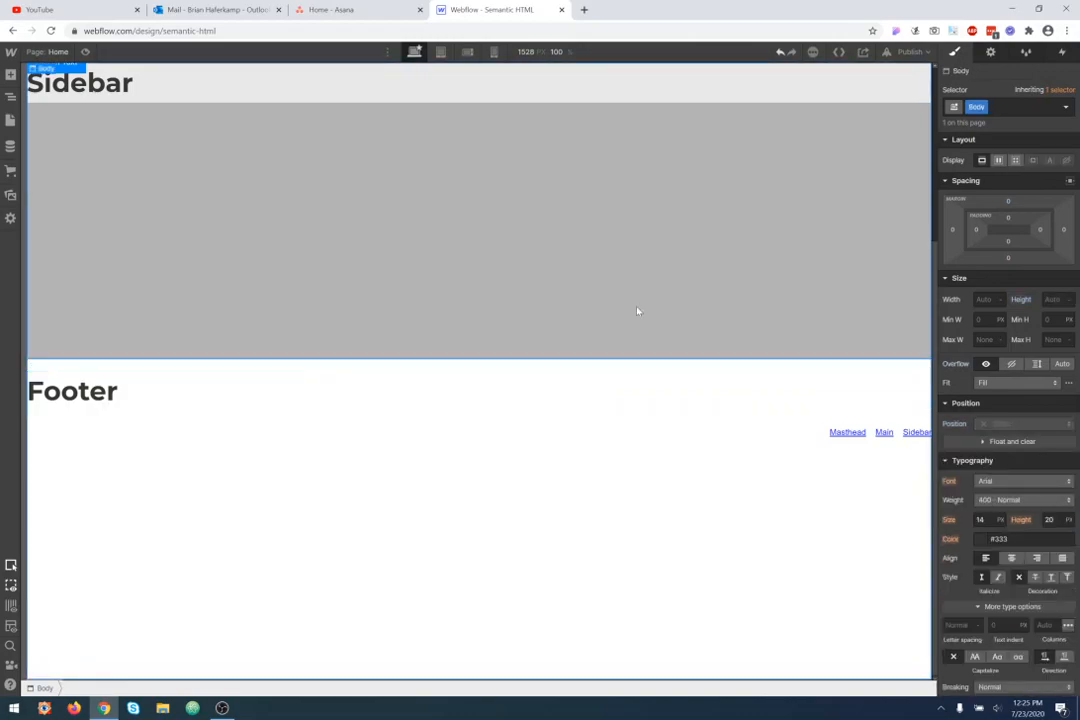
scroll(509, 227, "up", 4)
scroll(510, 228, "down", 3)
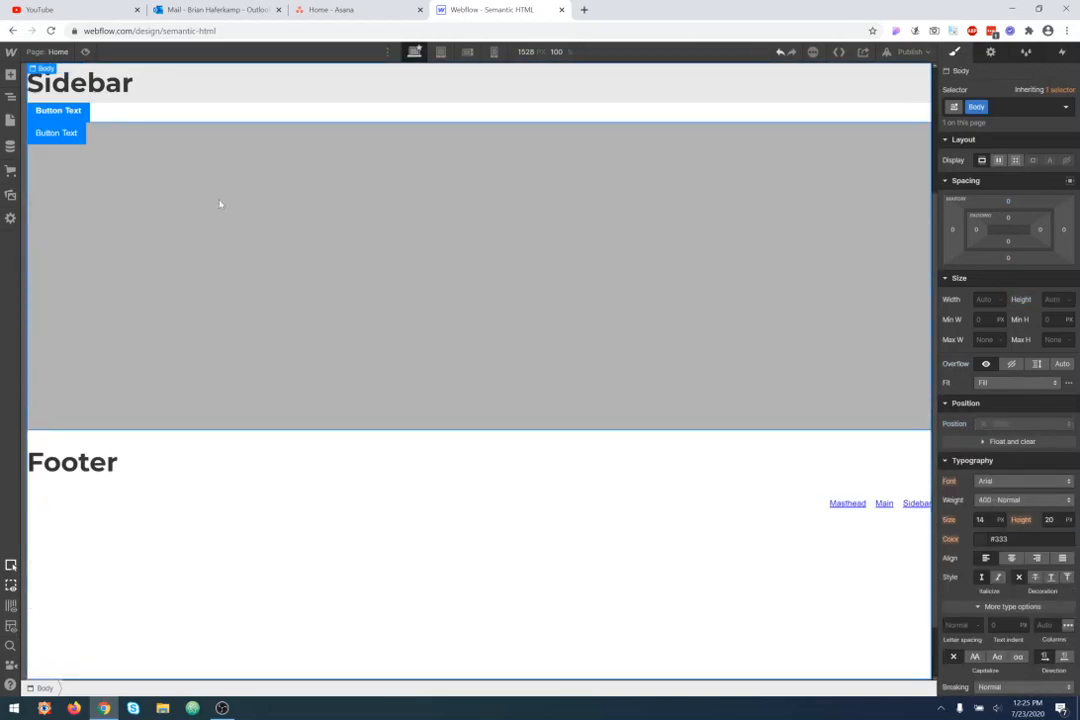
key("ctrl+z")
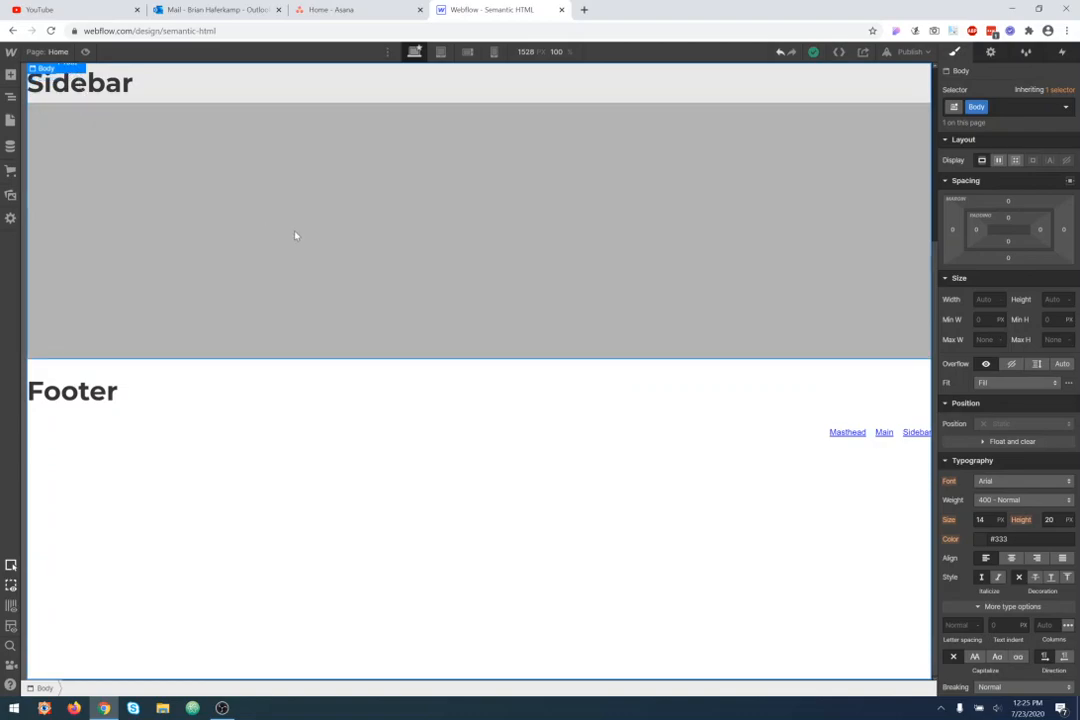
scroll(295, 238, "up", 3)
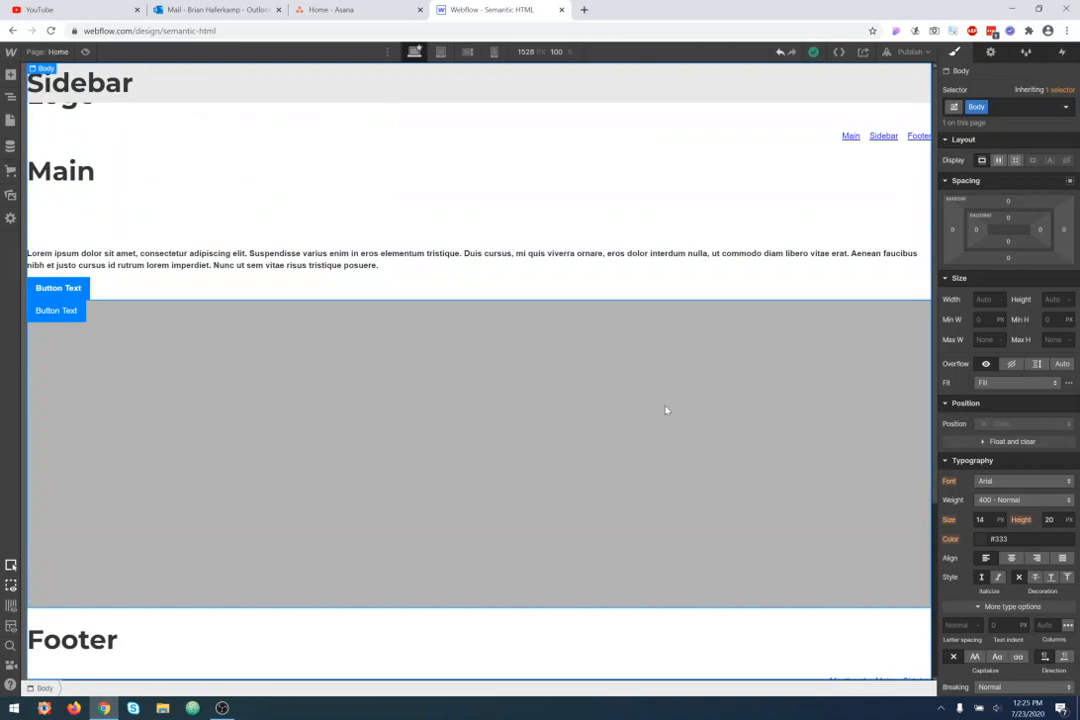
key("ctrl+z")
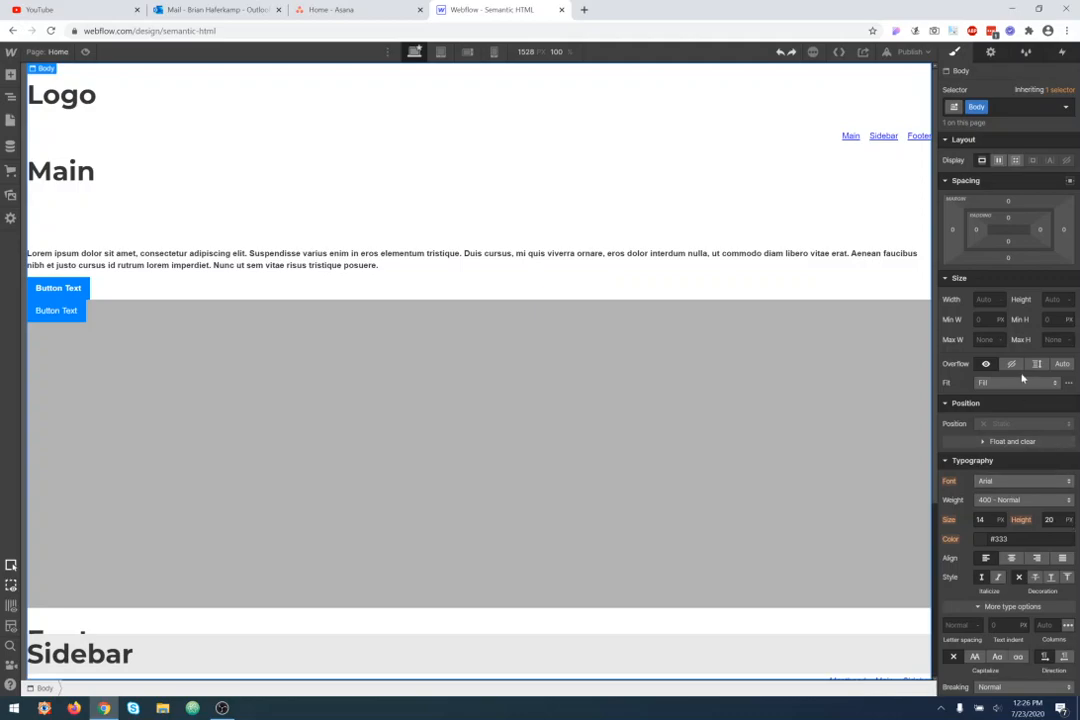
- Try sticky positioning on the Sidebar heading, dismiss the sticky tip, and check the heading down to the footer
left_click(313, 652)
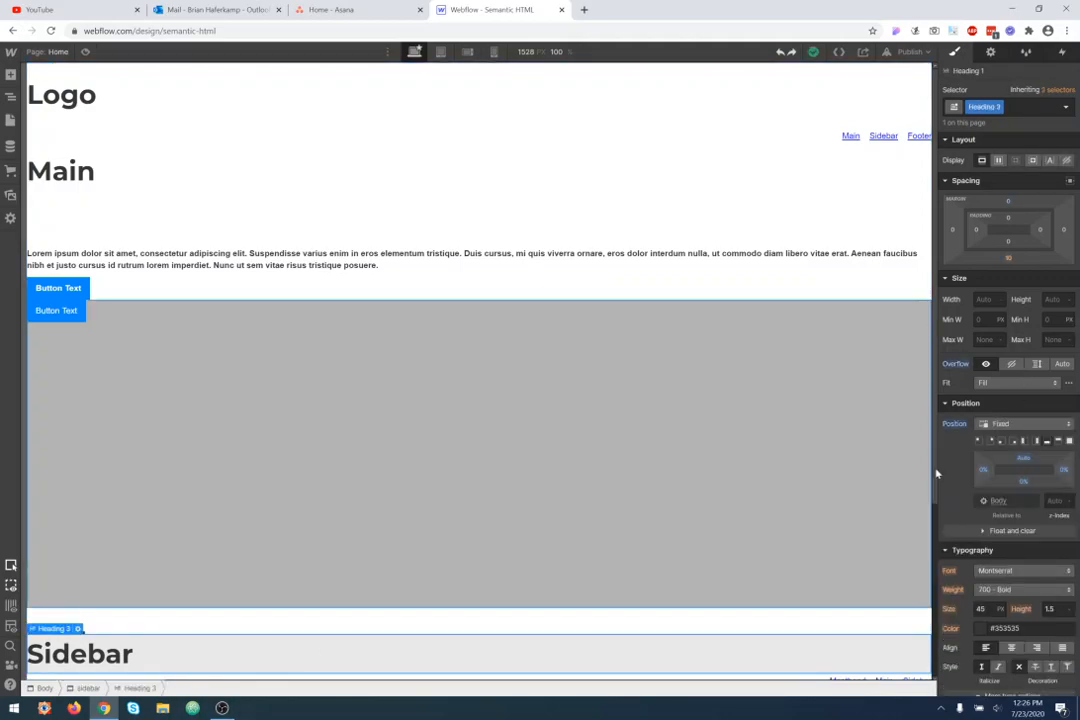
left_click(1018, 426)
left_click(1018, 438)
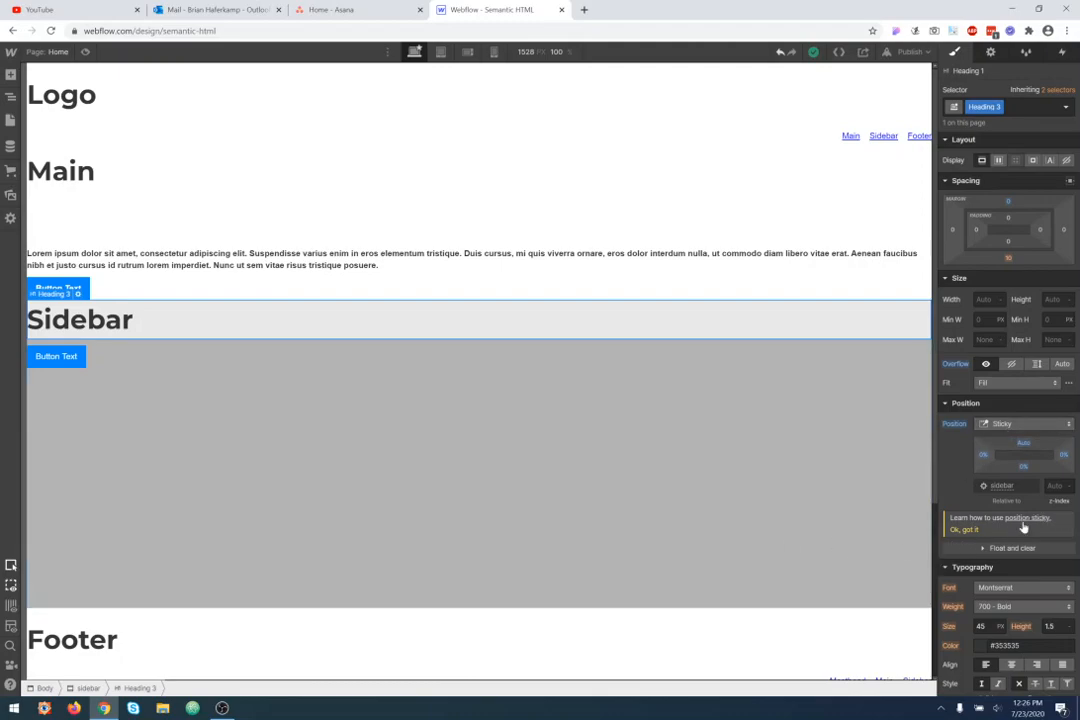
left_click(964, 532)
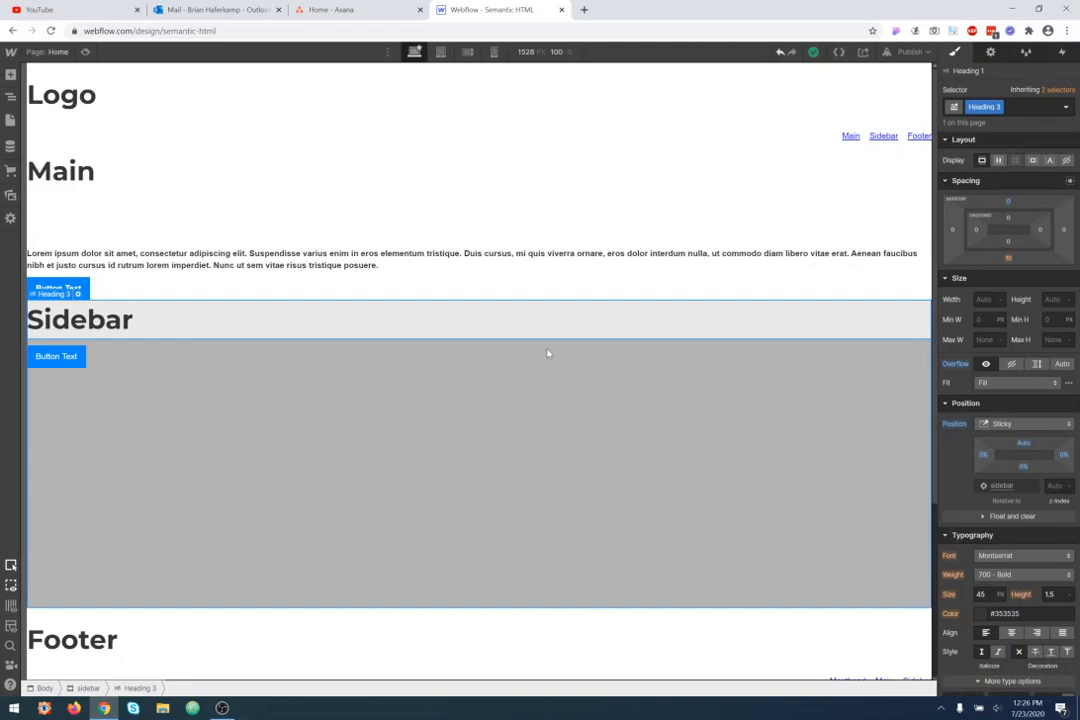
scroll(519, 386, "down", 3)
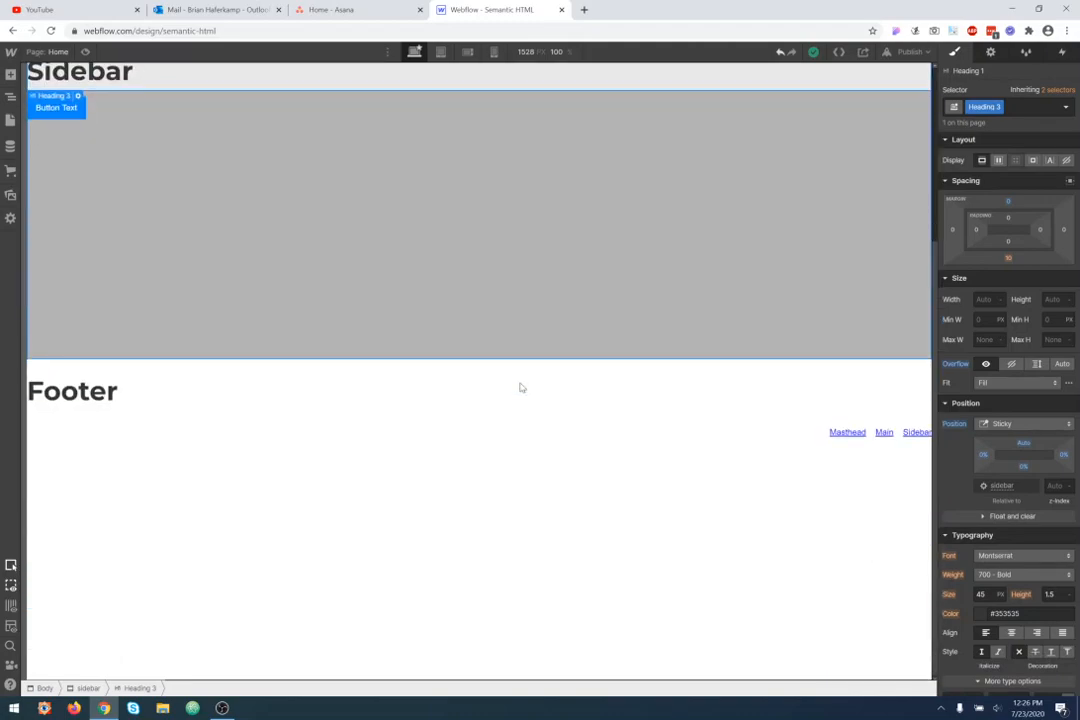
scroll(520, 387, "up", 3)
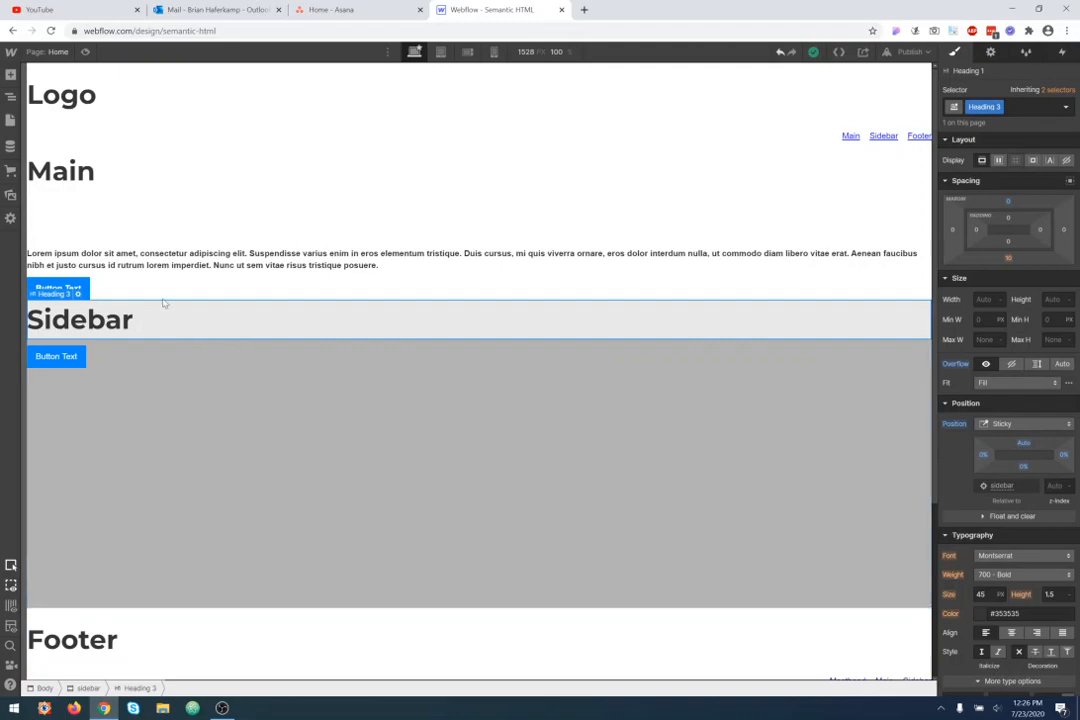
- Set the Sidebar heading's position back to static
left_click(1017, 425)
left_click(1000, 367)
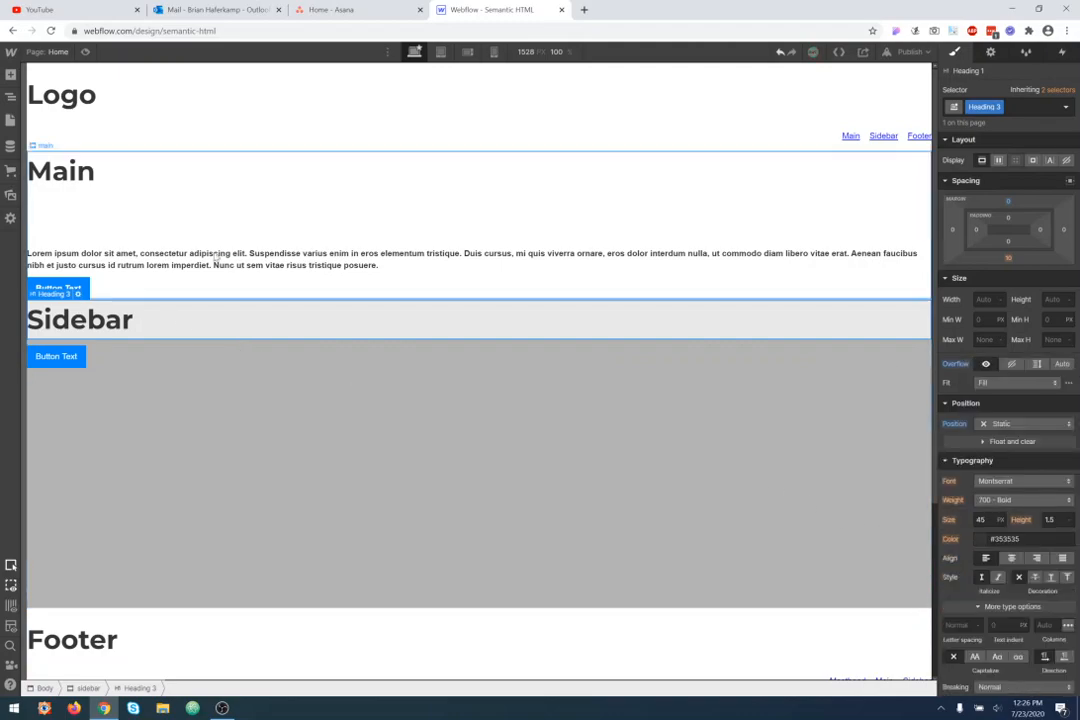
- Set the Main heading's position to sticky and check its behaviour between the masthead and the footer
left_click(115, 178)
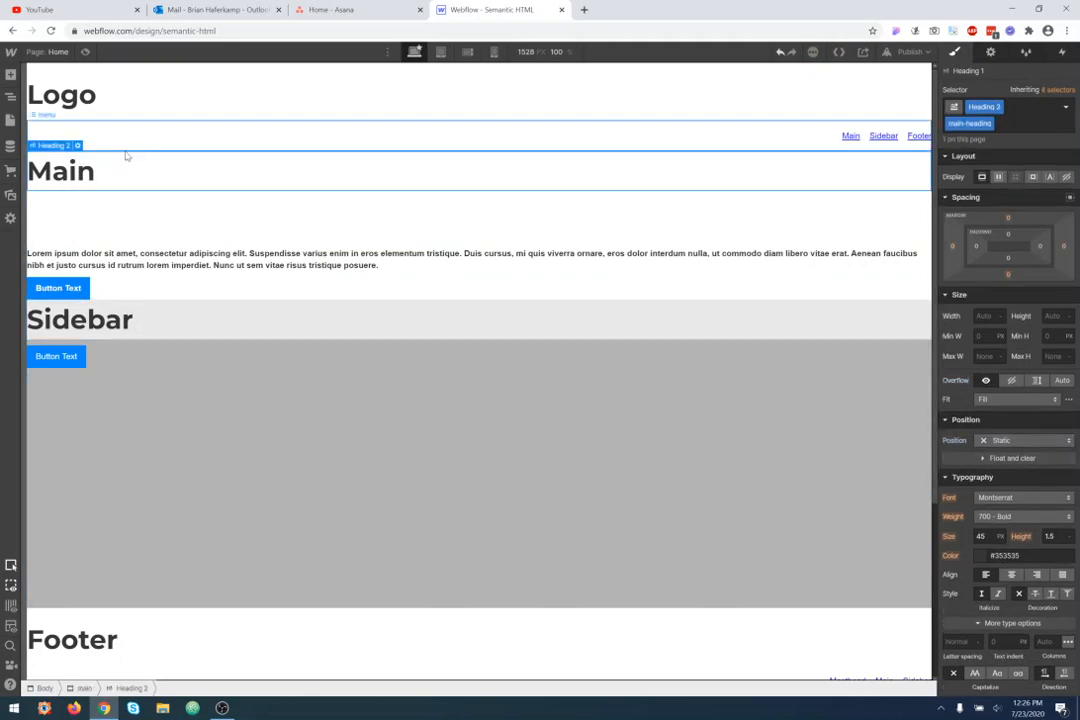
scroll(699, 385, "down", 1)
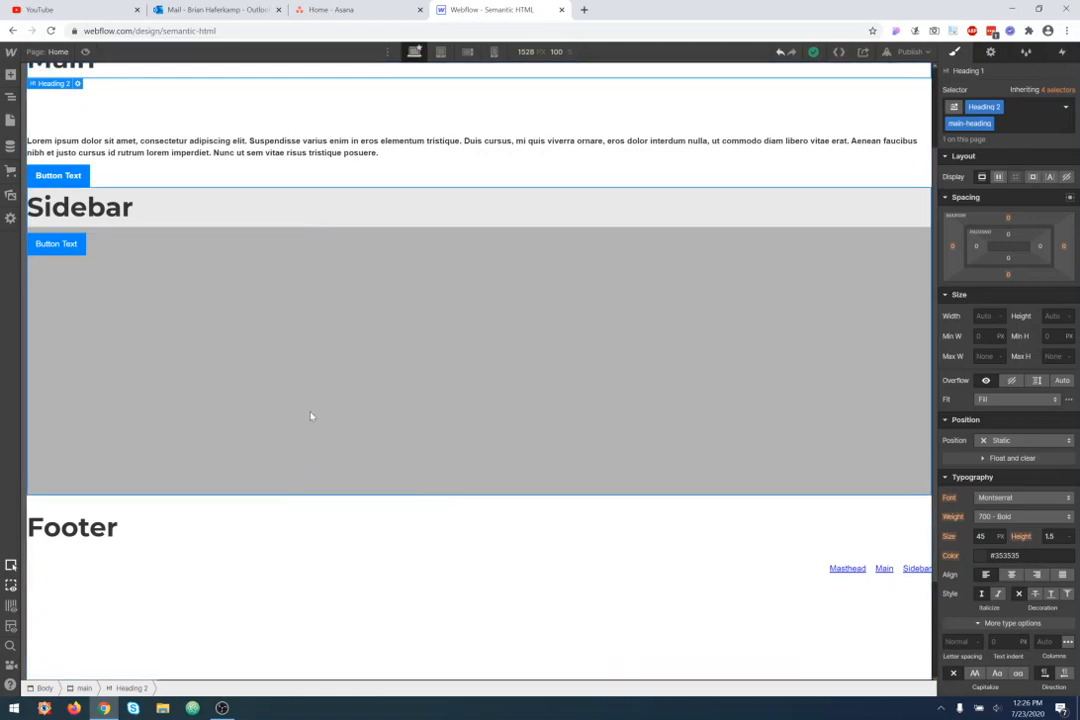
scroll(310, 425, "up", 1)
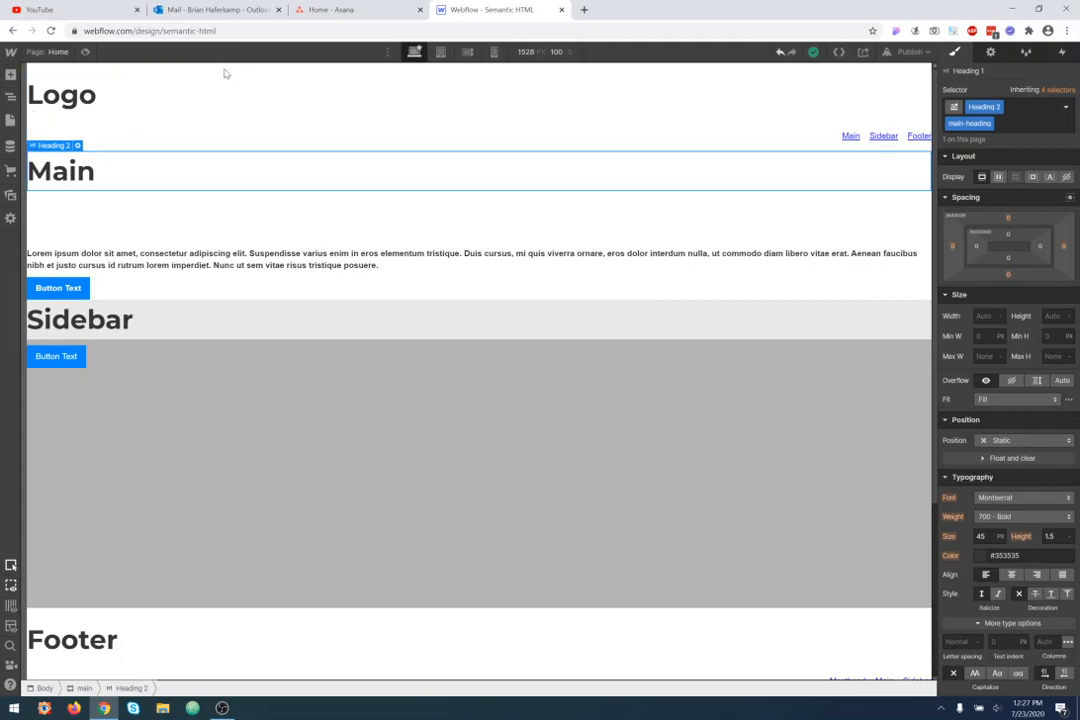
left_click(1024, 447)
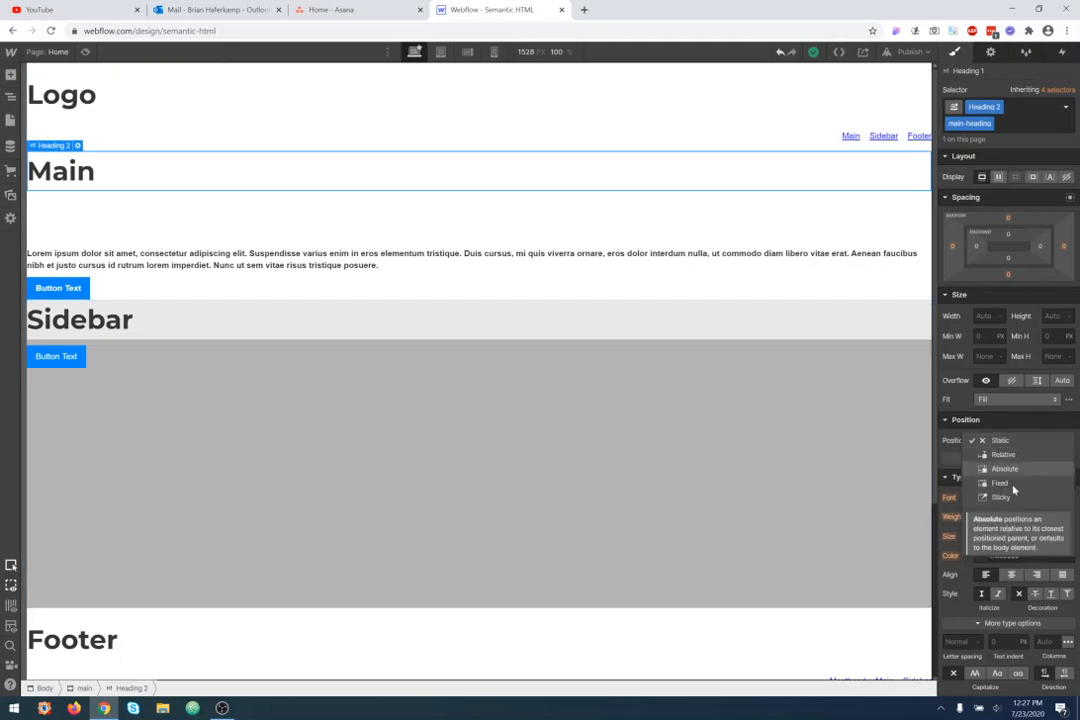
left_click(995, 498)
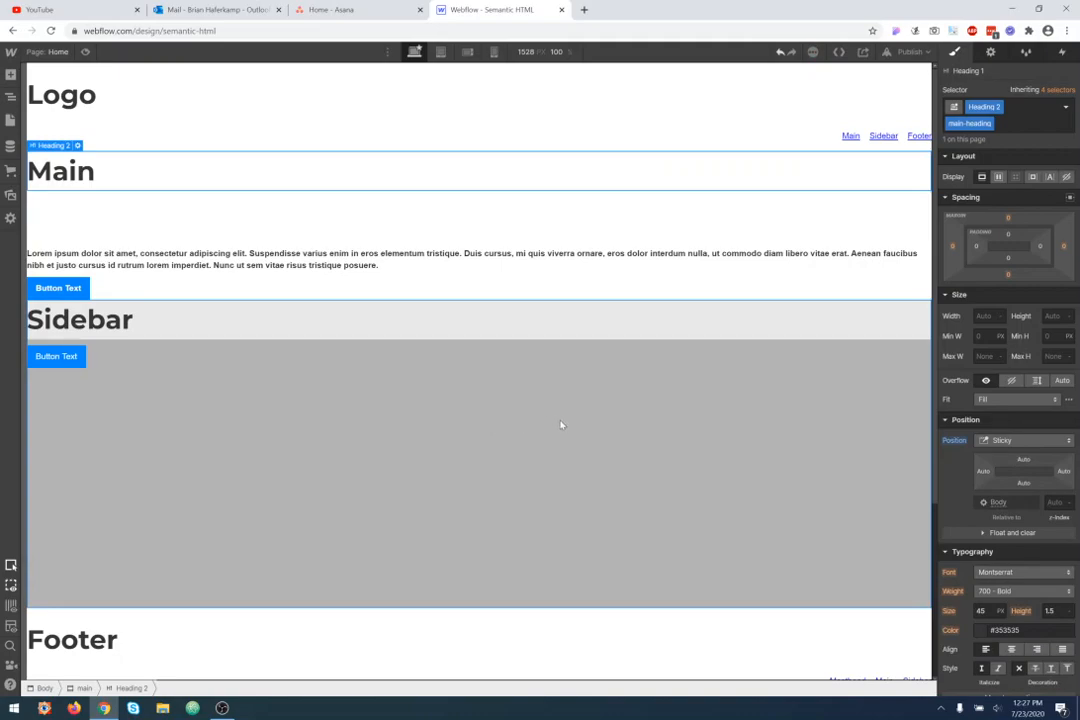
scroll(561, 425, "down", 3)
scroll(561, 425, "down", 2)
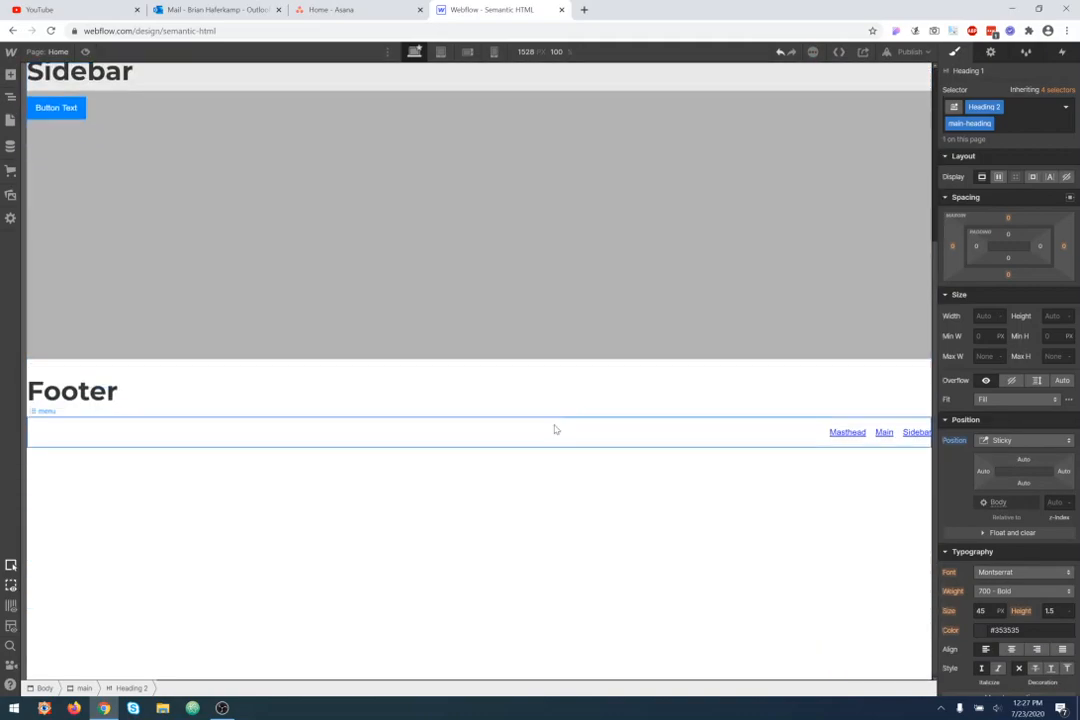
scroll(553, 431, "up", 5)
scroll(553, 431, "down", 4)
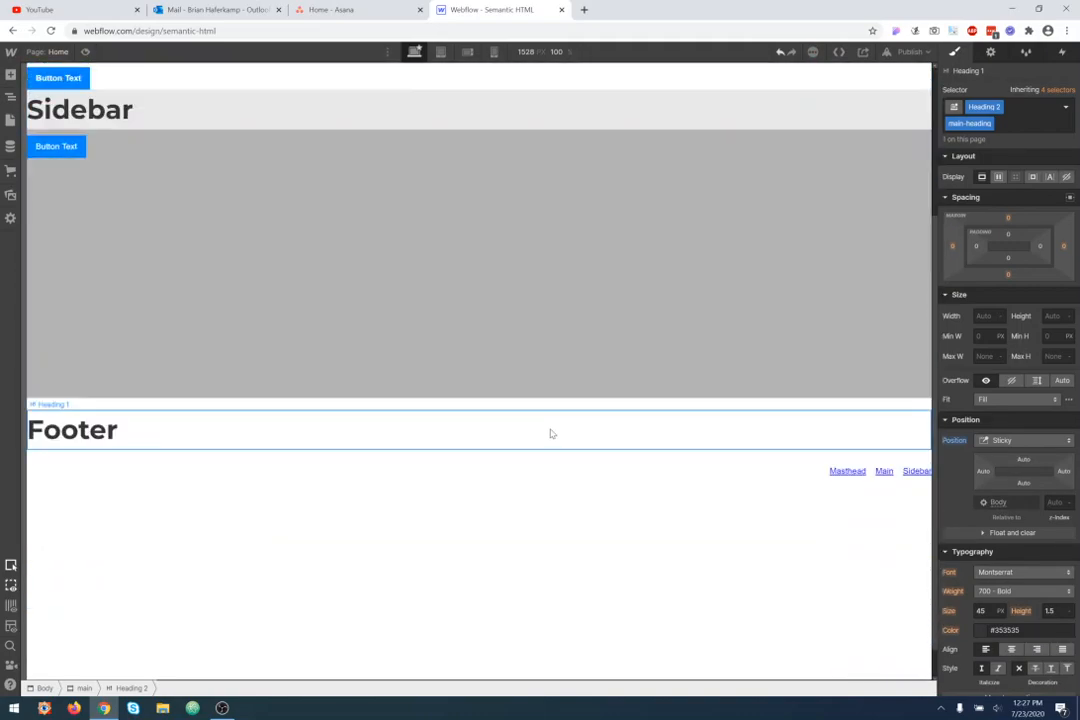
scroll(548, 435, "up", 4)
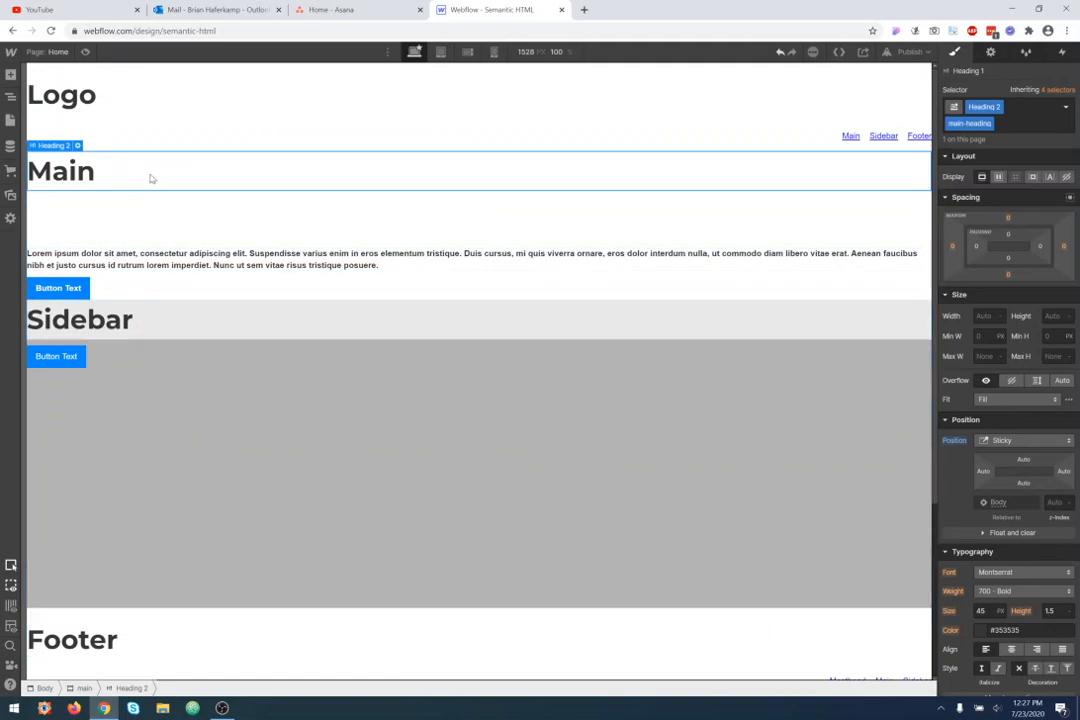
- Set the main section's position to relative and check how its sticky heading behaves across the page
left_click(133, 222)
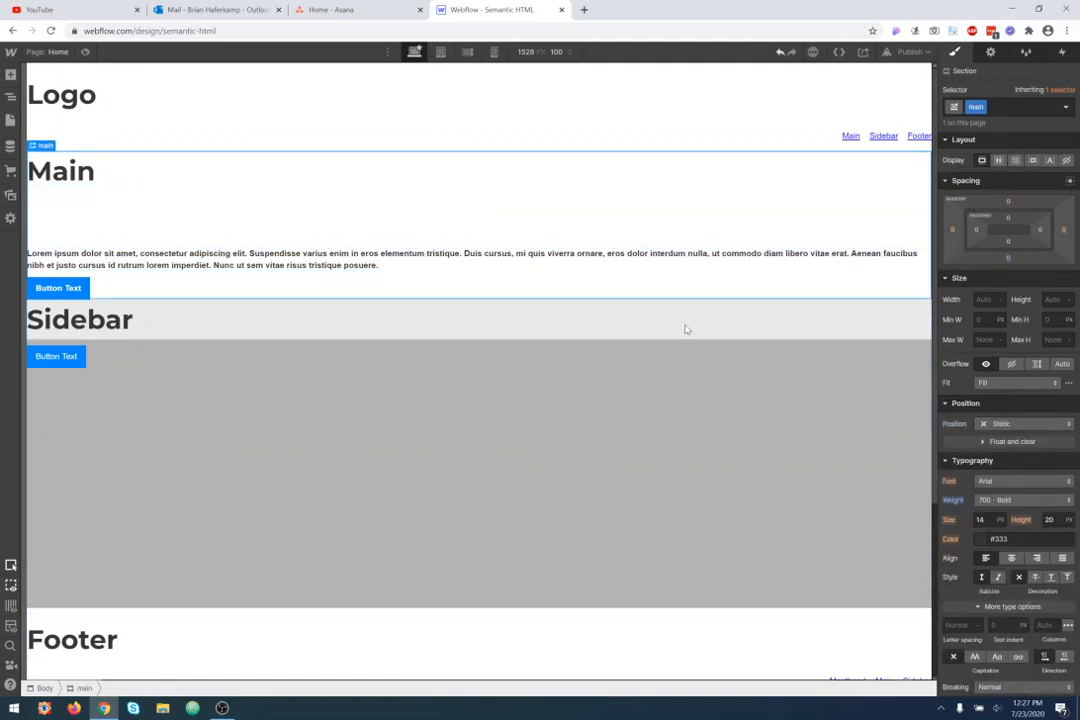
left_click(1024, 426)
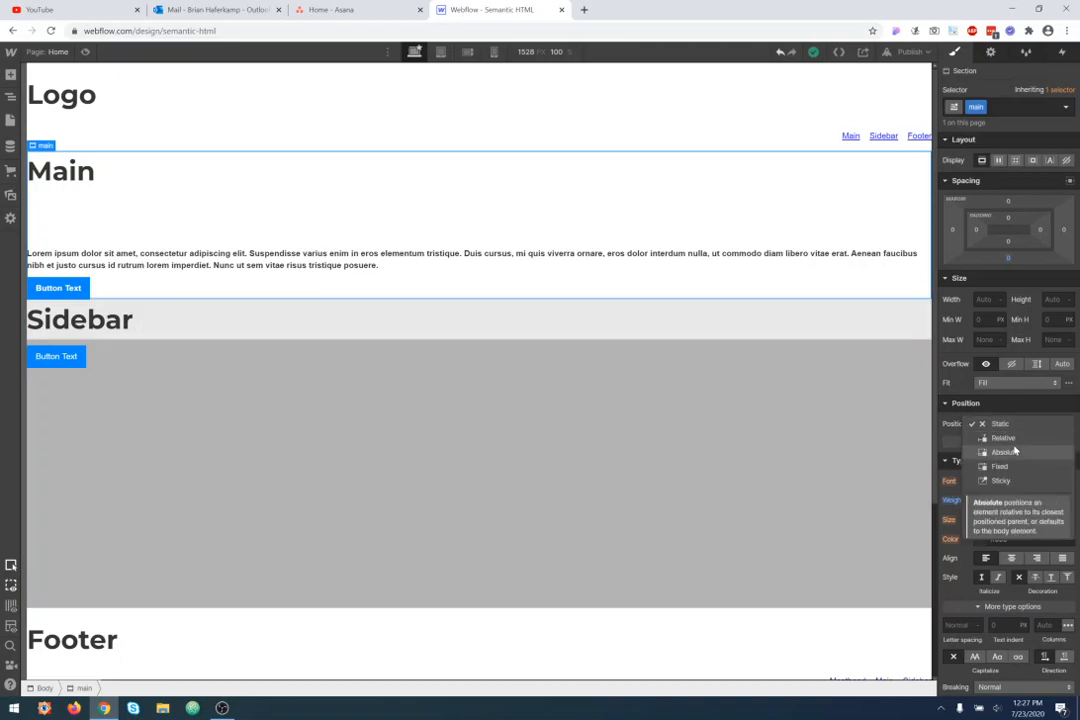
left_click(1010, 437)
scroll(432, 406, "down", 2)
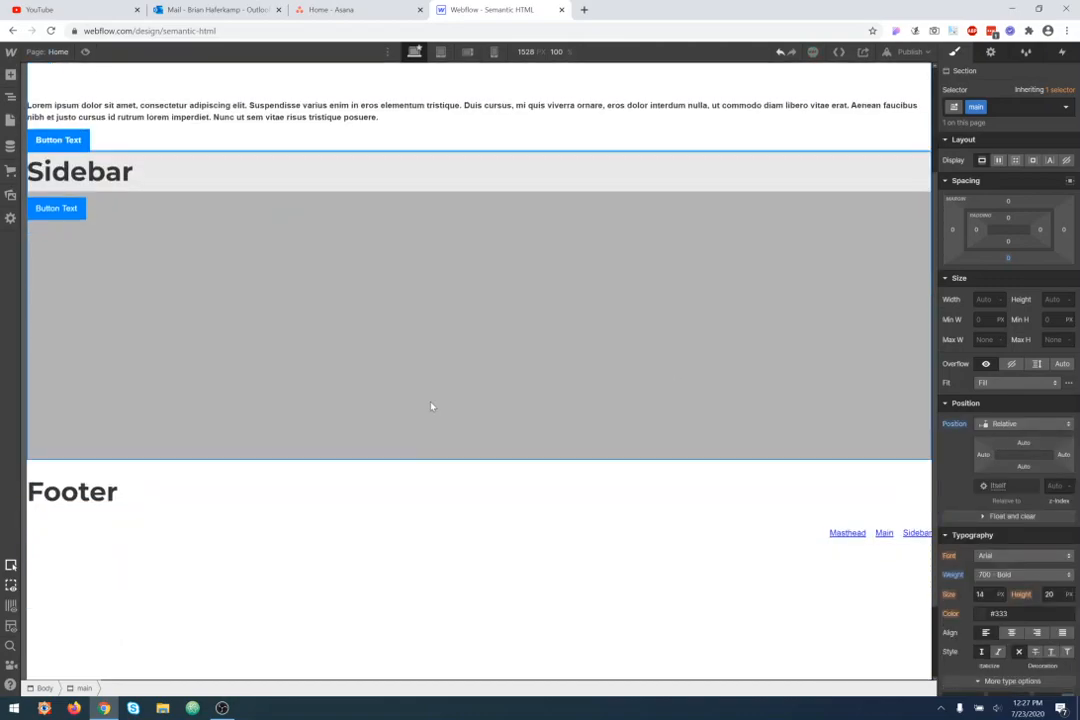
scroll(432, 406, "up", 2)
scroll(432, 406, "down", 2)
scroll(432, 406, "down", 1)
scroll(431, 405, "up", 3)
scroll(431, 405, "down", 2)
scroll(400, 386, "up", 2)
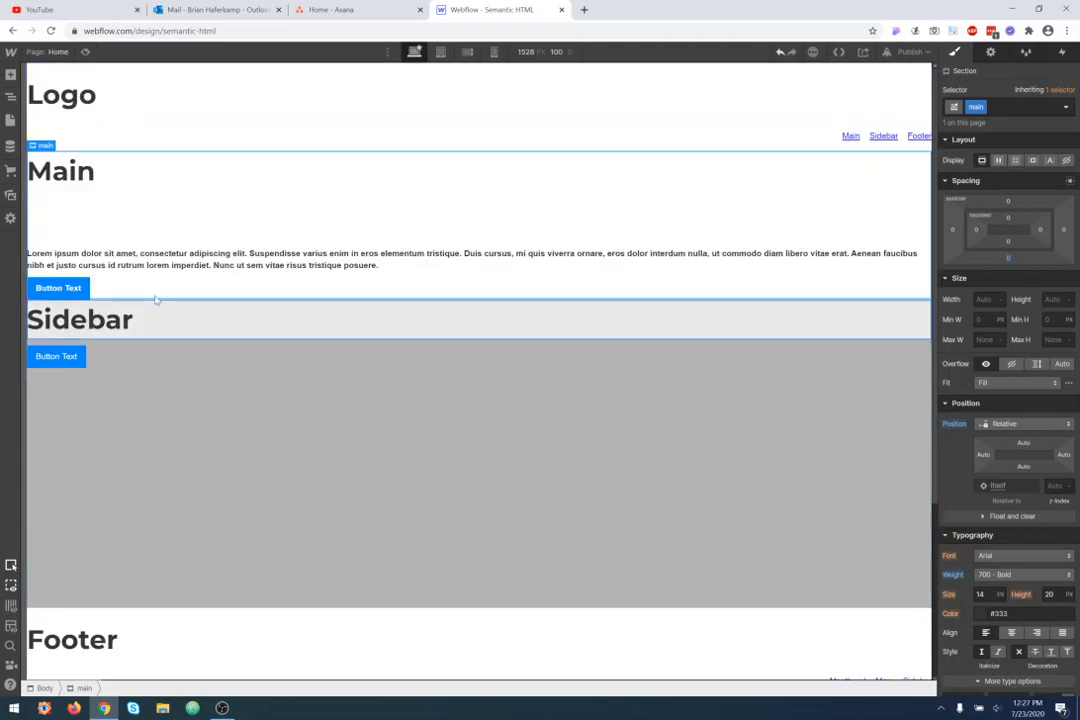
- Set the sticky Main heading's top and left offsets to 0
left_click(92, 171)
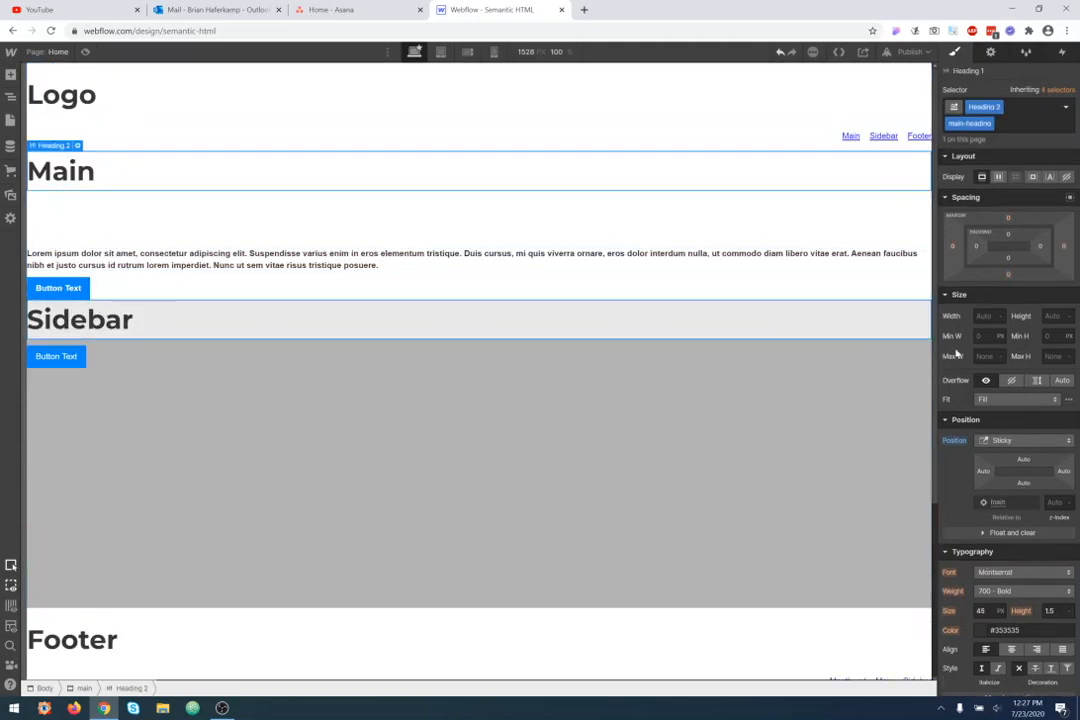
left_click(1024, 461)
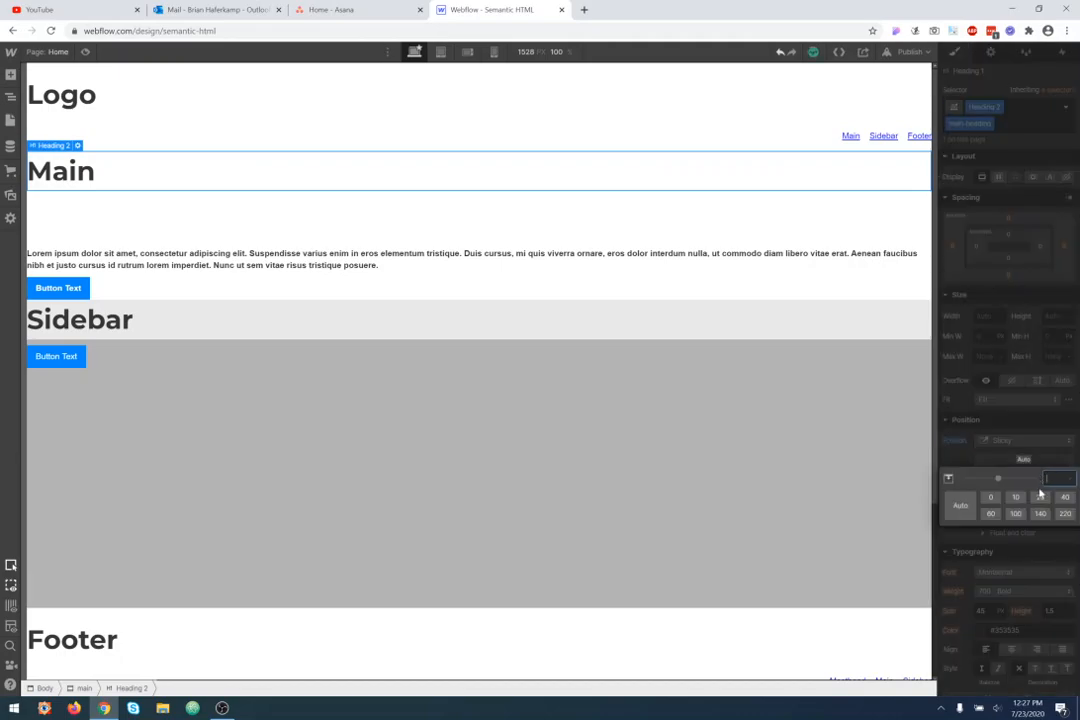
left_click(990, 497)
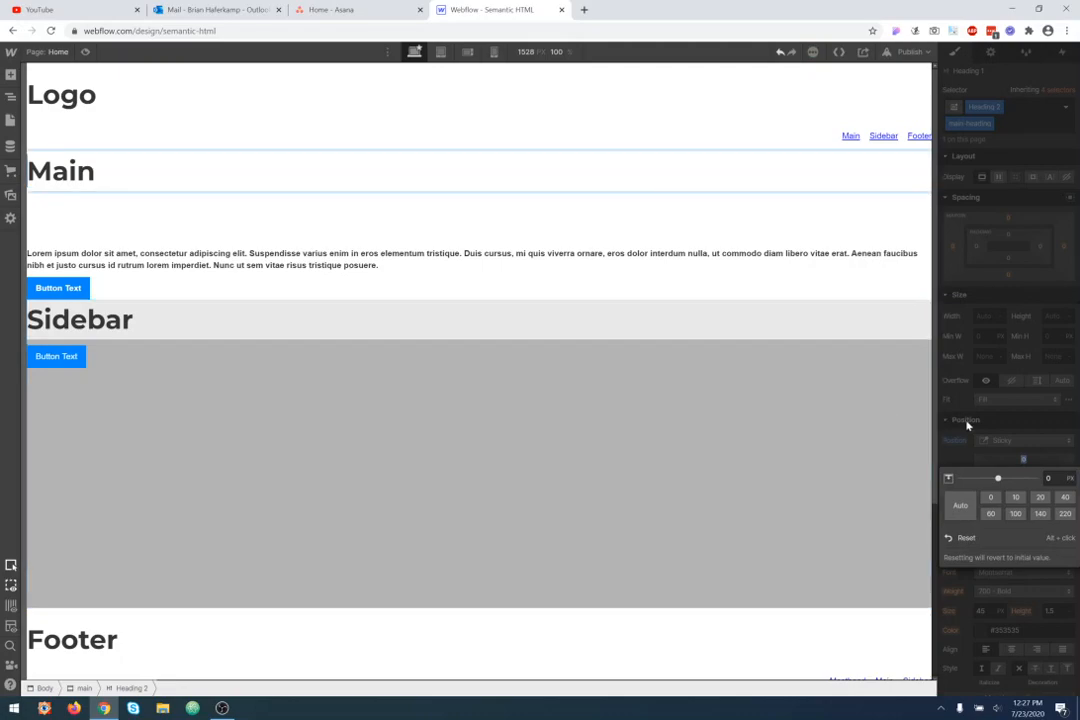
left_click(967, 426)
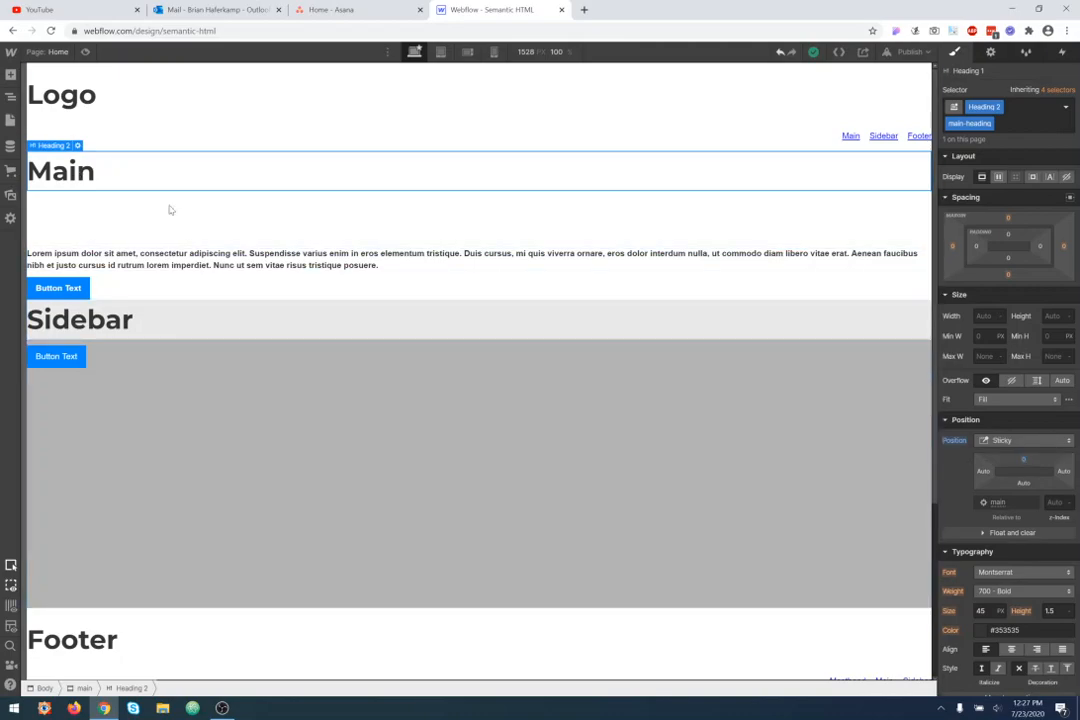
left_click(984, 472)
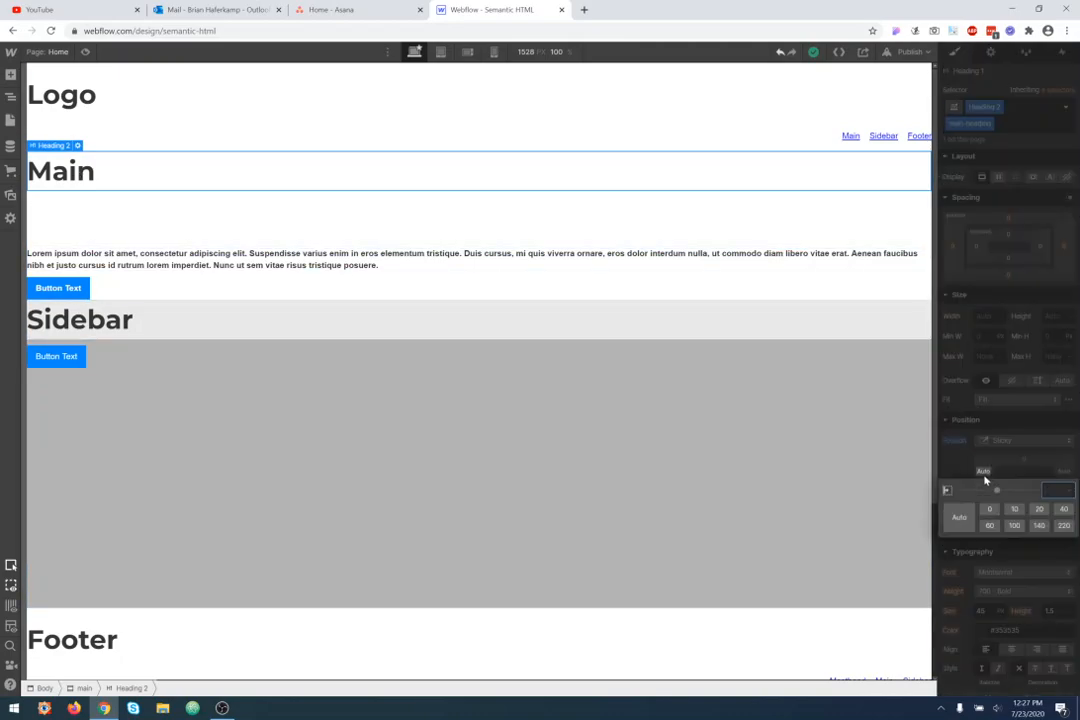
type("0")
key("Return")
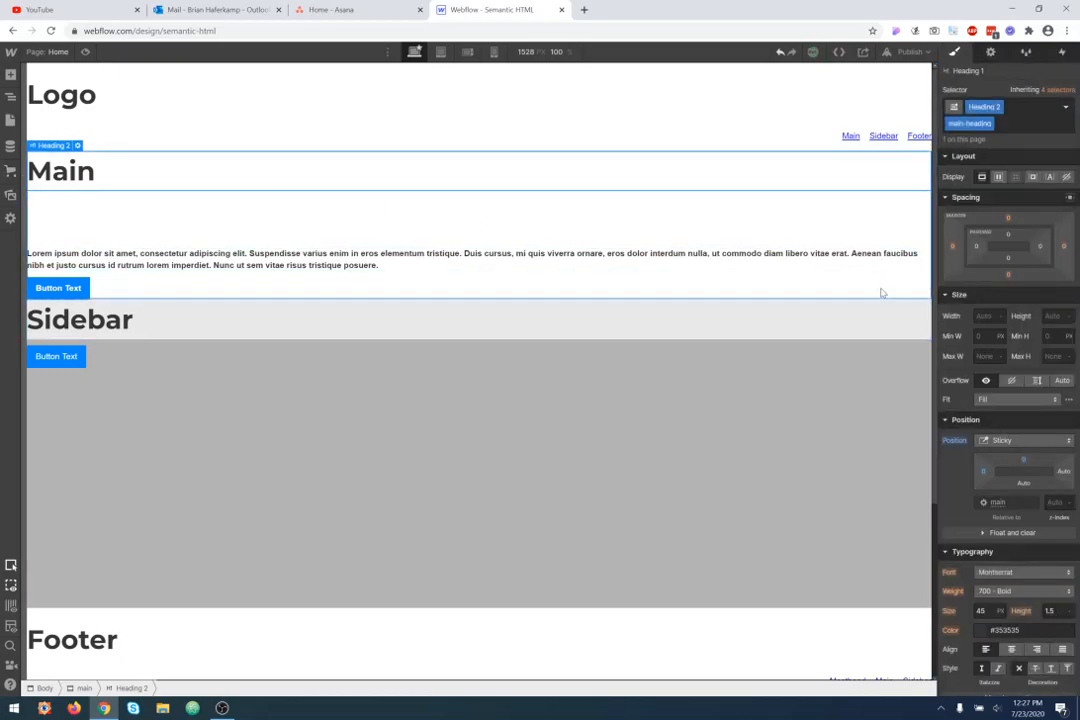
- Examine how the sticky Main heading with zero offsets behaves while the page moves between the masthead and the footer
scroll(880, 290, "down", 2)
scroll(882, 293, "down", 3)
scroll(882, 294, "up", 2)
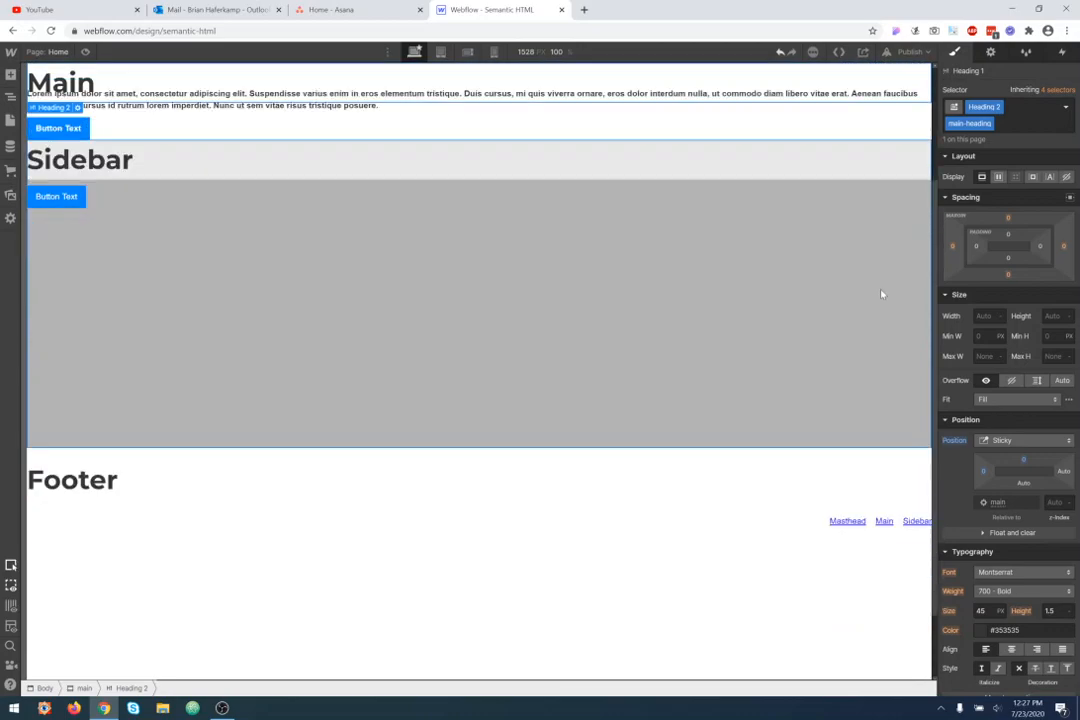
scroll(882, 295, "down", 2)
scroll(882, 295, "up", 2)
scroll(882, 295, "down", 2)
scroll(881, 296, "up", 1)
scroll(880, 295, "up", 3)
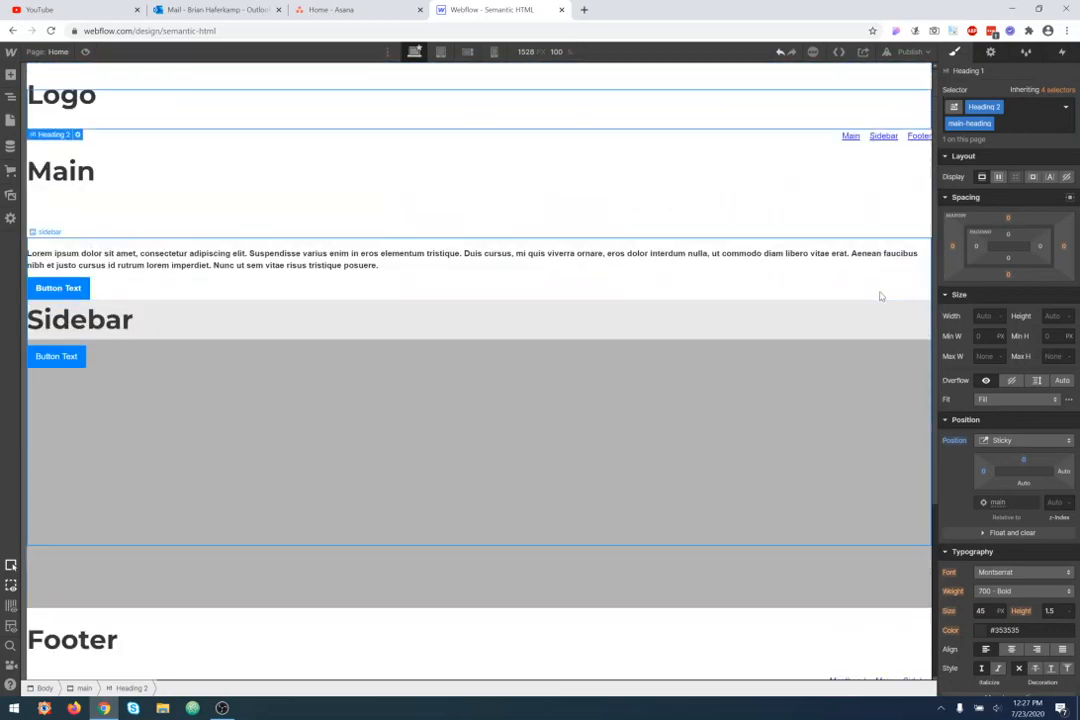
- Return the main section's position to static and check the sticky Main heading's behaviour across the page again
left_click(344, 292)
left_click(1022, 425)
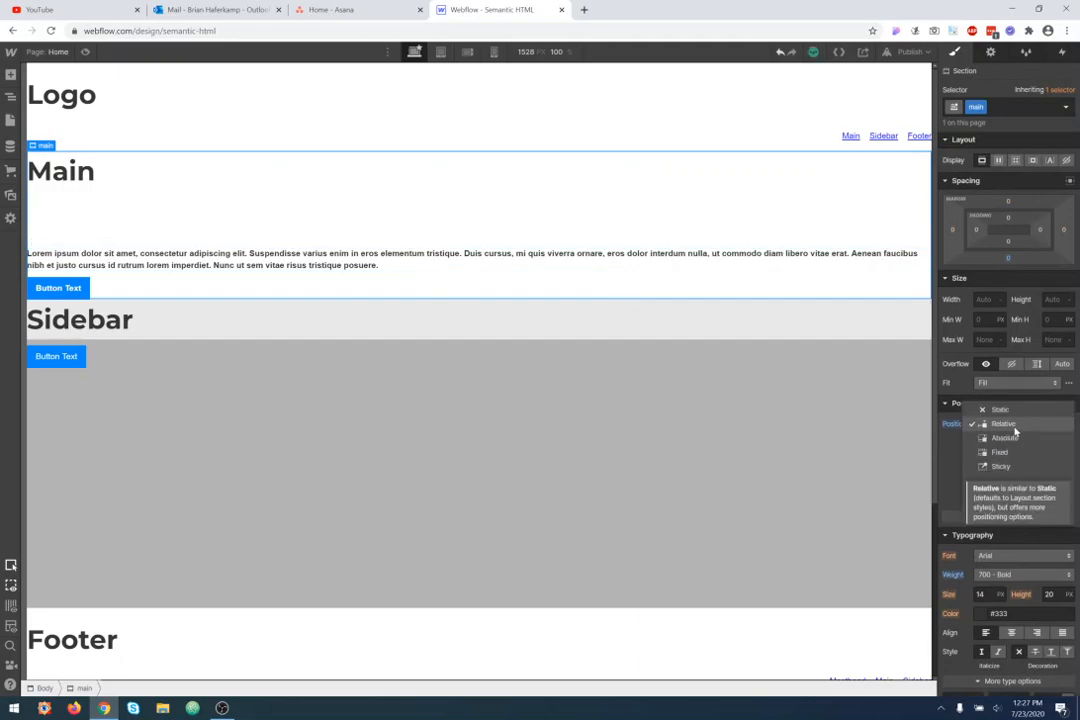
left_click(1000, 410)
scroll(660, 435, "down", 3)
scroll(656, 436, "up", 2)
scroll(656, 435, "down", 1)
scroll(656, 435, "down", 2)
scroll(656, 436, "up", 2)
scroll(656, 436, "down", 1)
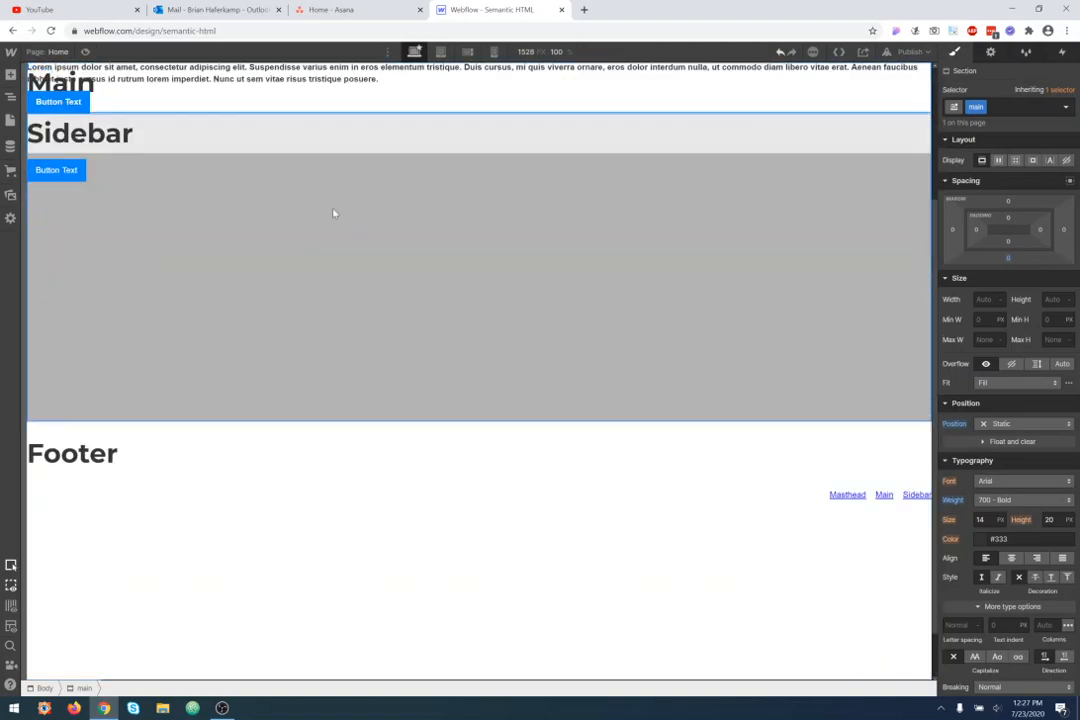
- Publish the site to the semantic-html.webflow.io domain
left_click(908, 51)
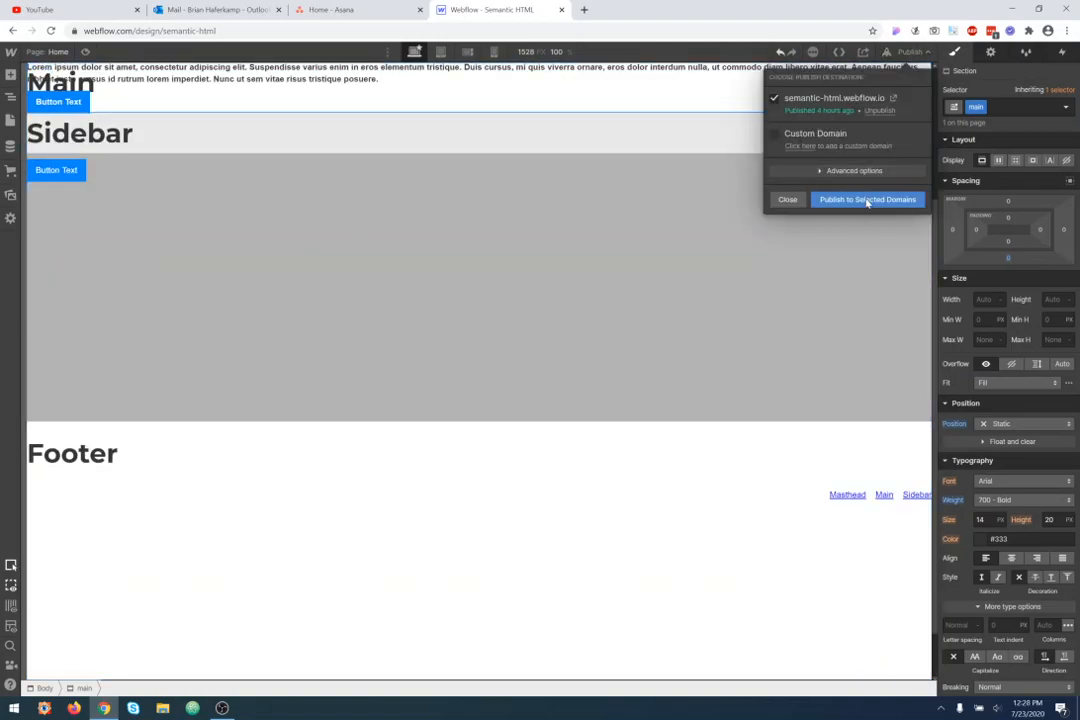
left_click(867, 200)
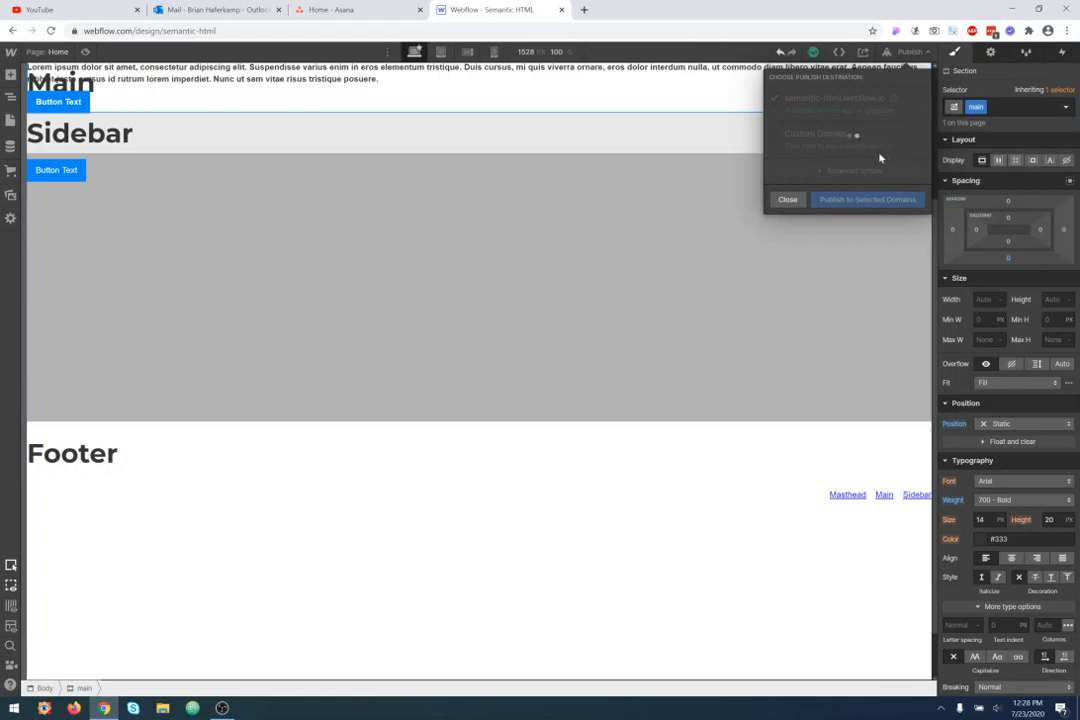
- Open the published semantic-html.webflow.io page and examine how the sticky Main heading behaves while moving between the masthead and the footer
left_click(892, 99)
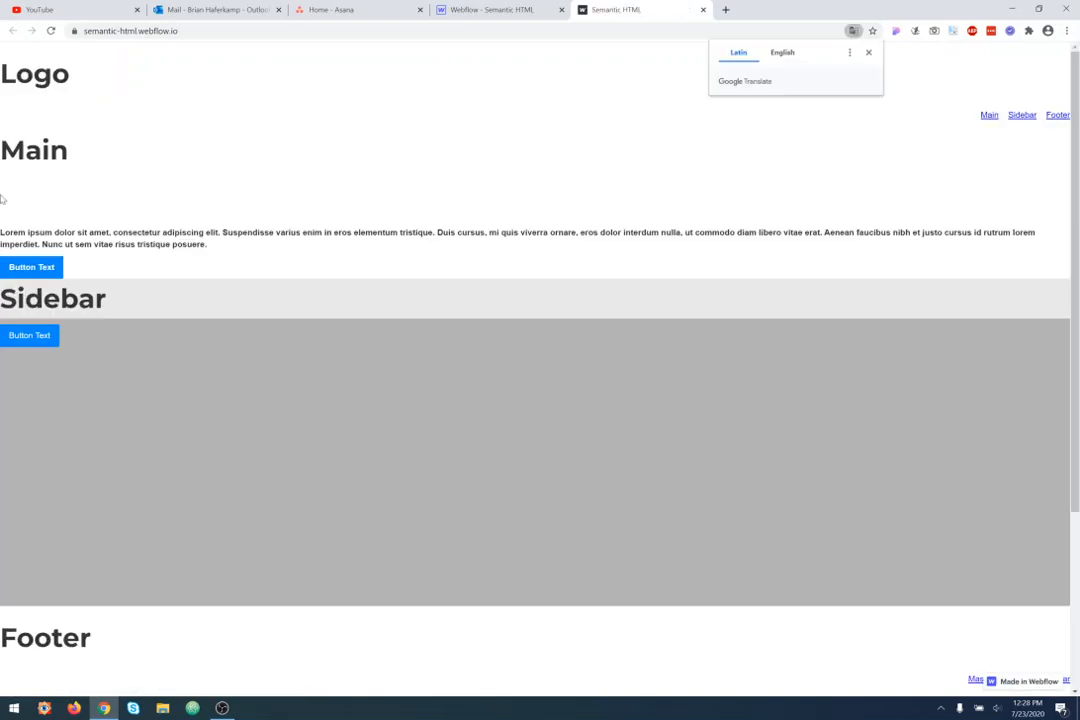
left_click(869, 53)
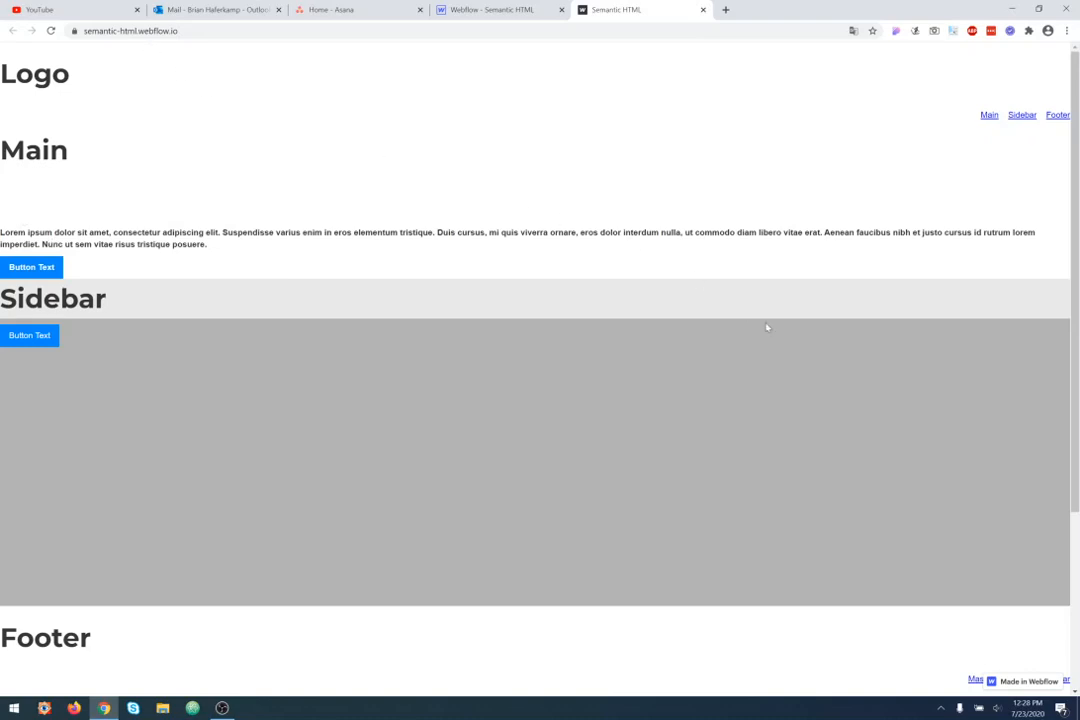
scroll(766, 325, "down", 1)
scroll(766, 325, "down", 1)
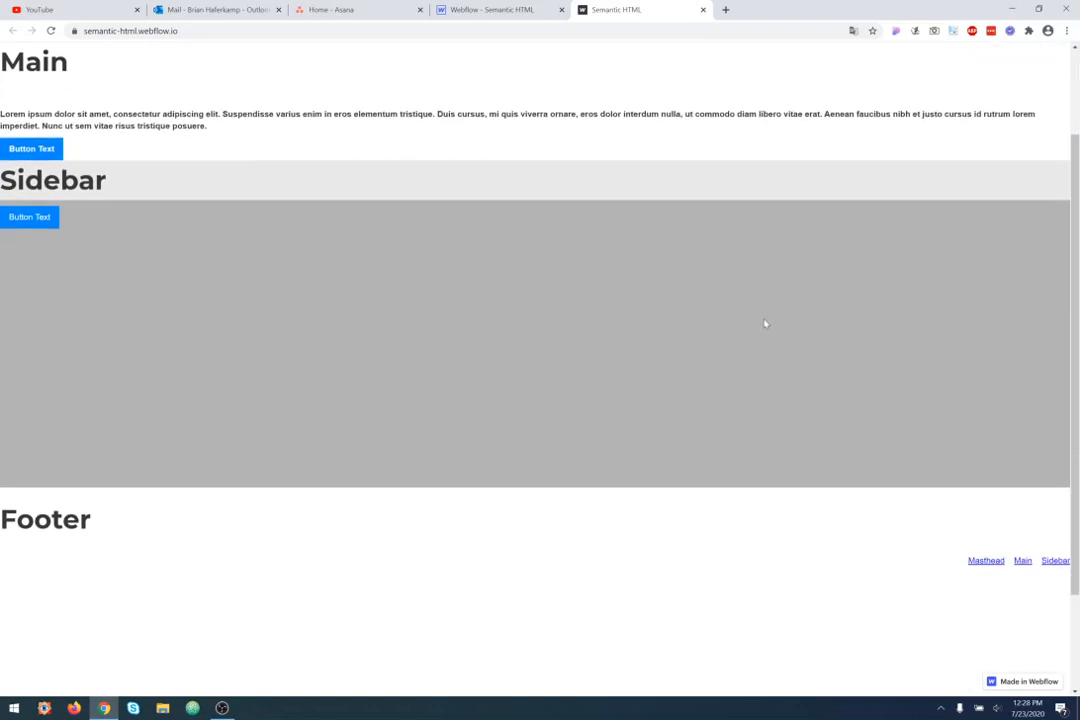
scroll(765, 323, "down", 2)
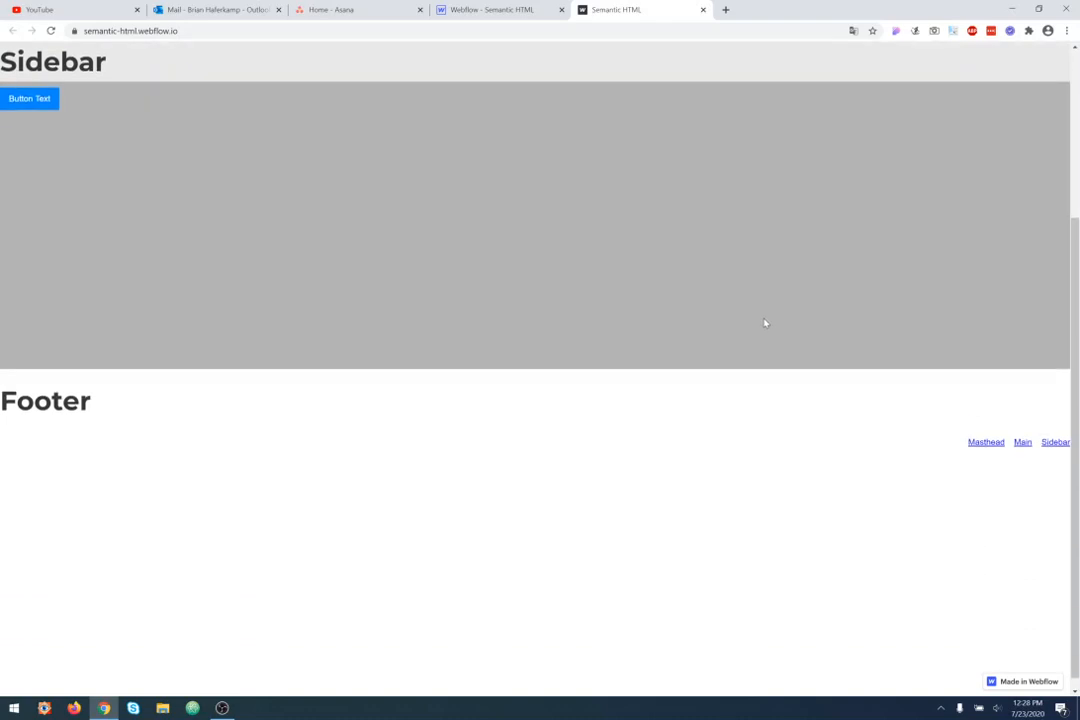
scroll(765, 323, "up", 3)
scroll(763, 320, "down", 2)
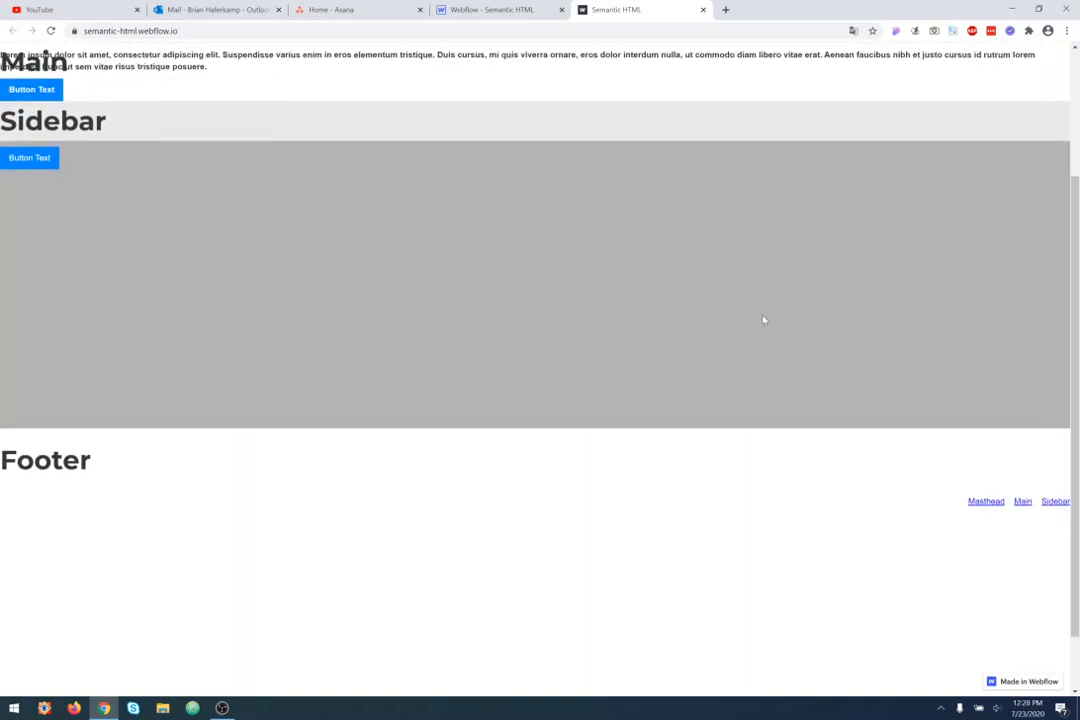
scroll(763, 320, "down", 1)
scroll(117, 201, "up", 1)
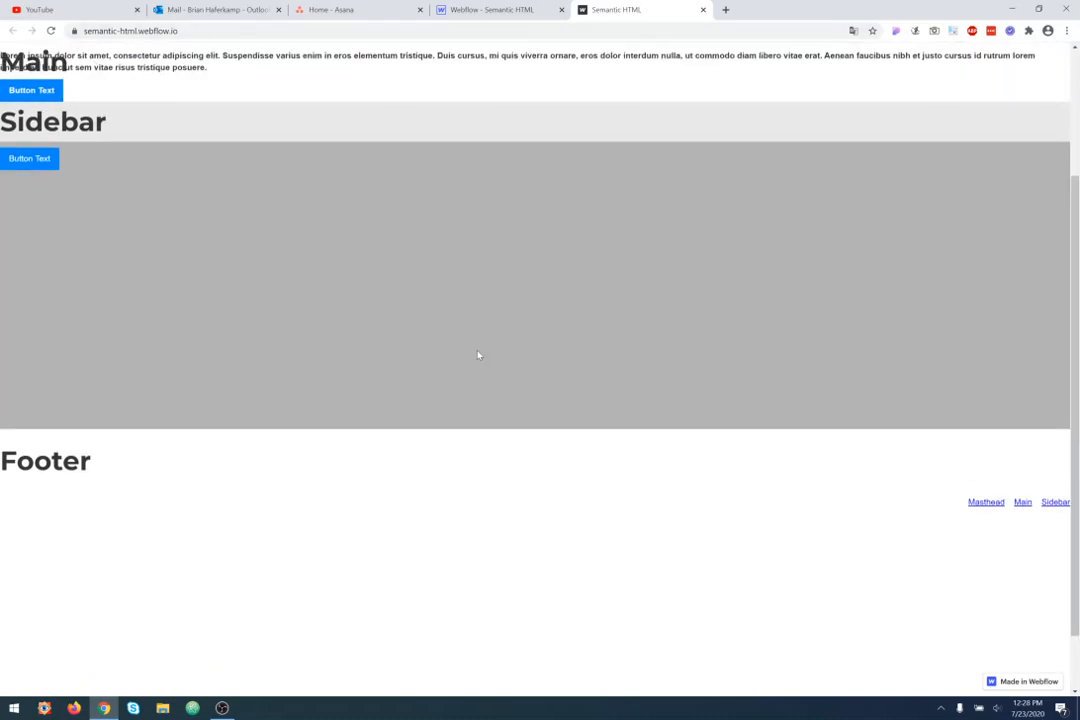
scroll(480, 354, "up", 3)
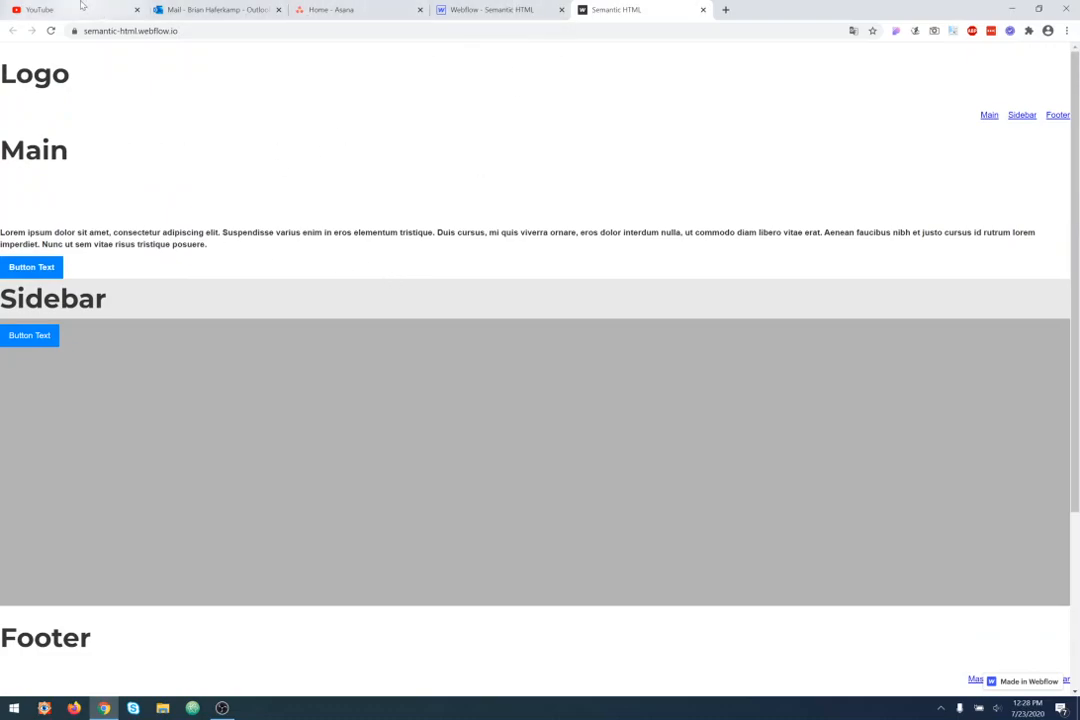
- Back in the Webflow Designer, set the main section's position to sticky with a top offset of 0
left_click(460, 12)
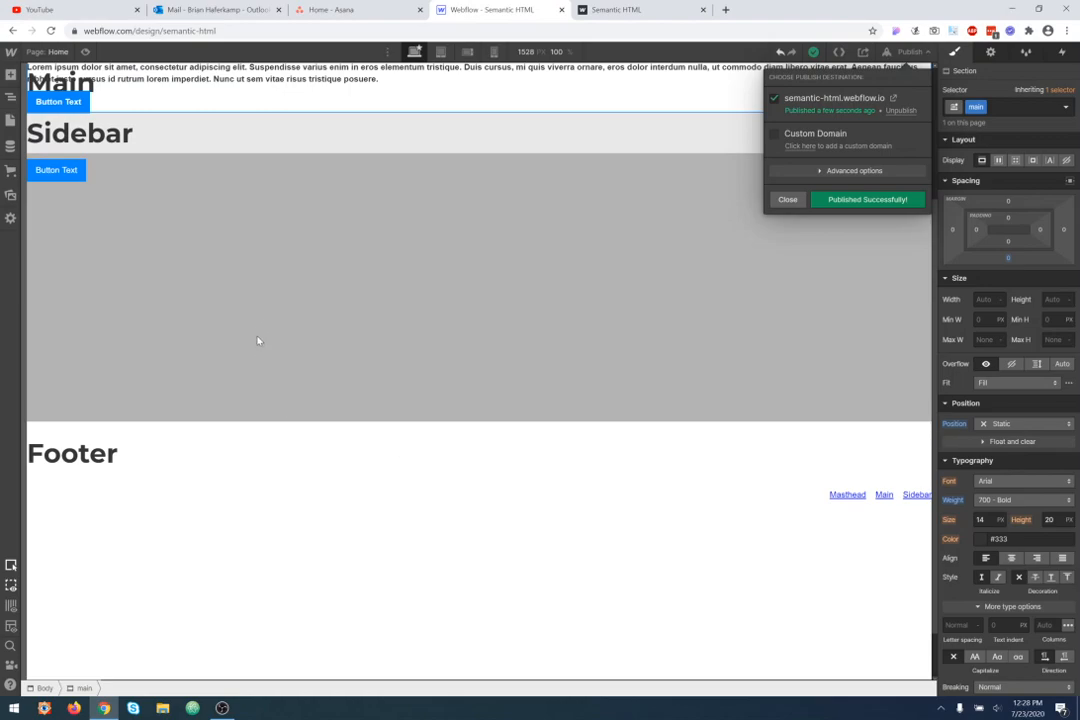
left_click(244, 369)
scroll(250, 380, "up", 2)
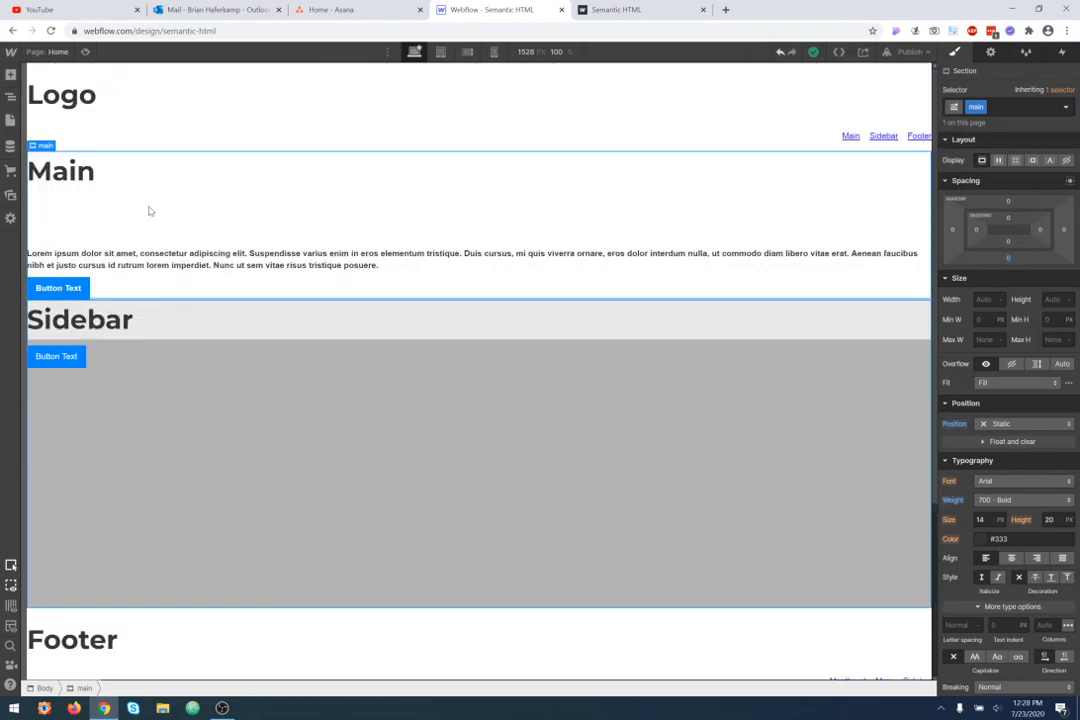
left_click(94, 172)
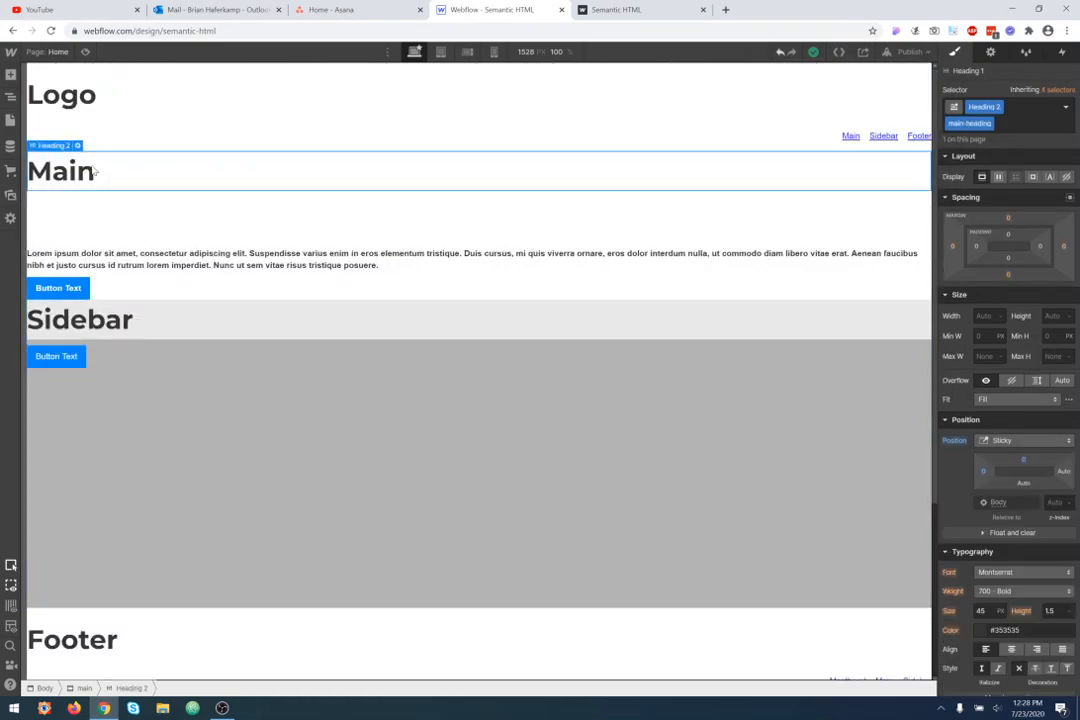
left_click(120, 290)
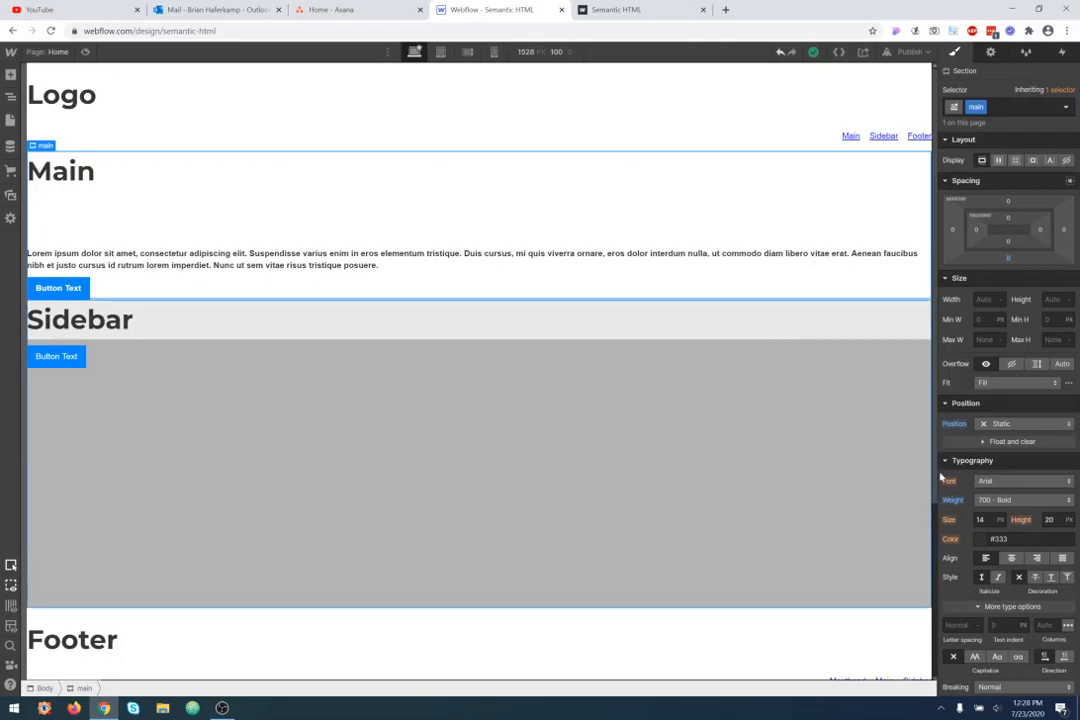
left_click(1032, 427)
left_click(1015, 480)
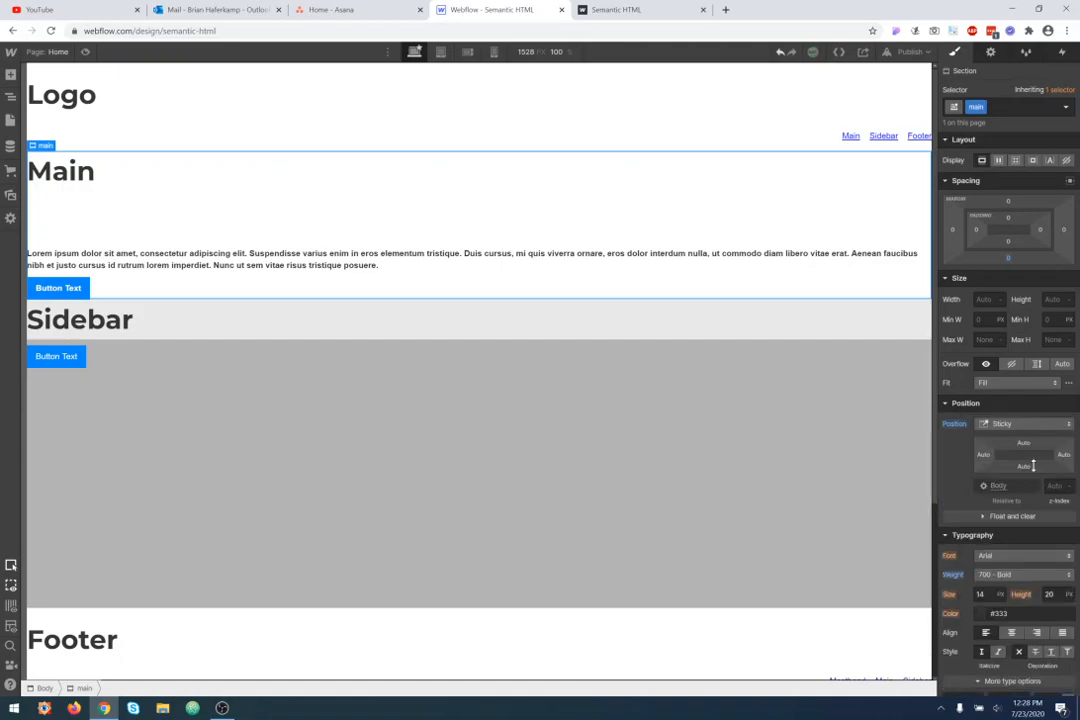
left_click(1027, 446)
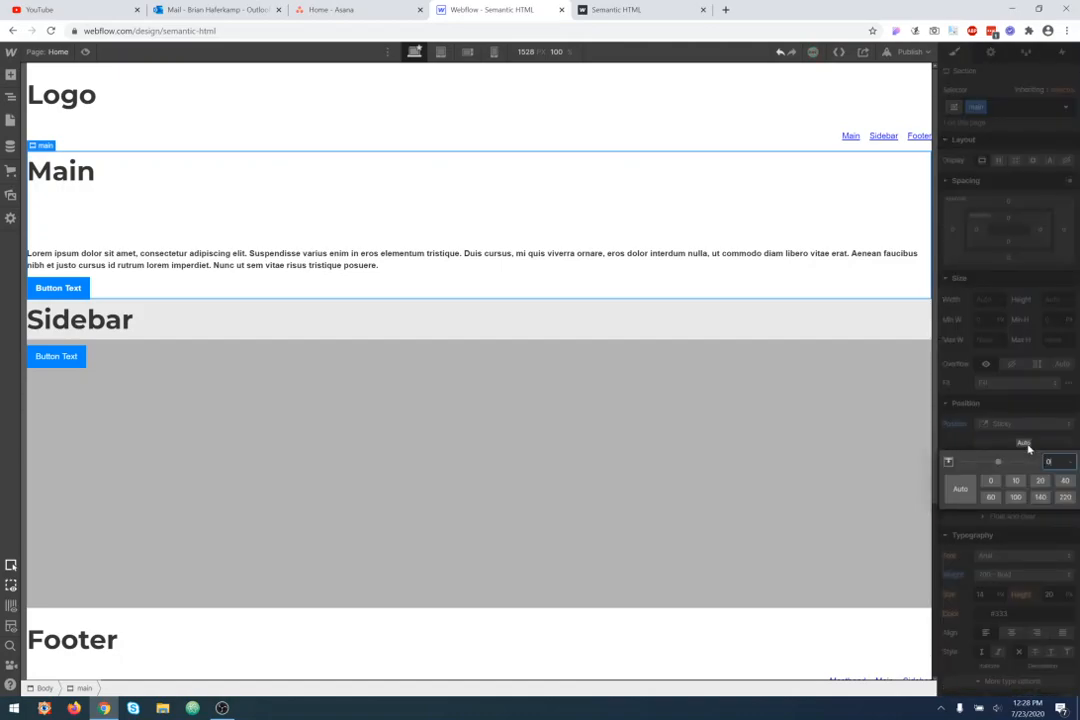
type("0")
key("Return")
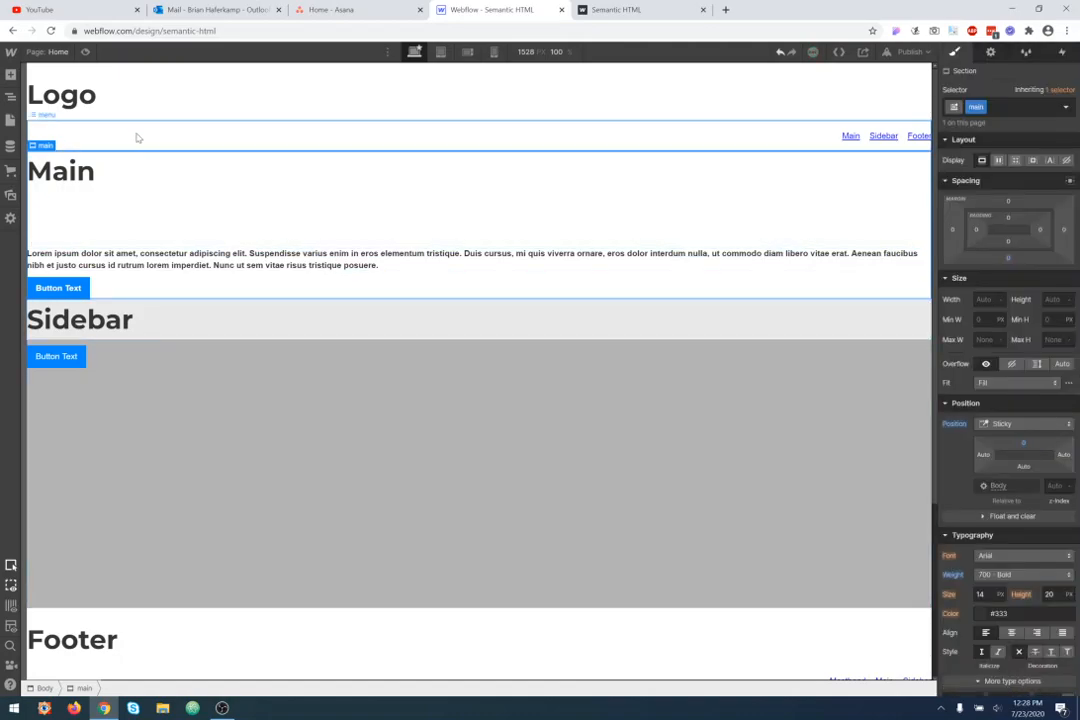
- Return the Main heading's own position to static
left_click(92, 171)
left_click(1022, 441)
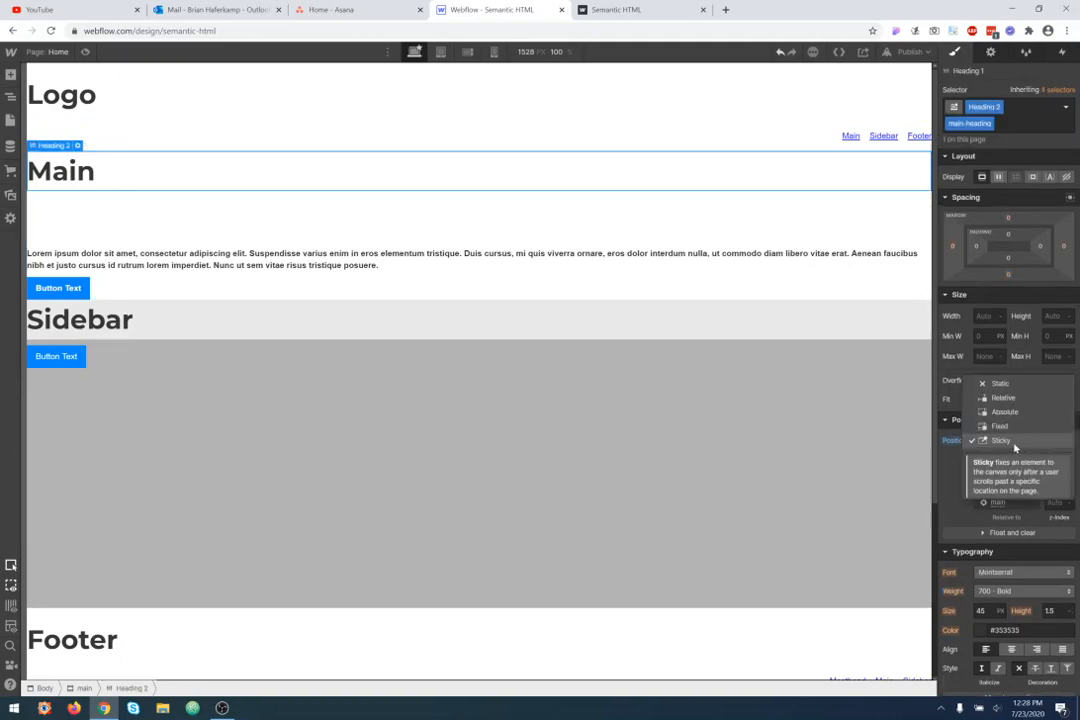
left_click(1003, 384)
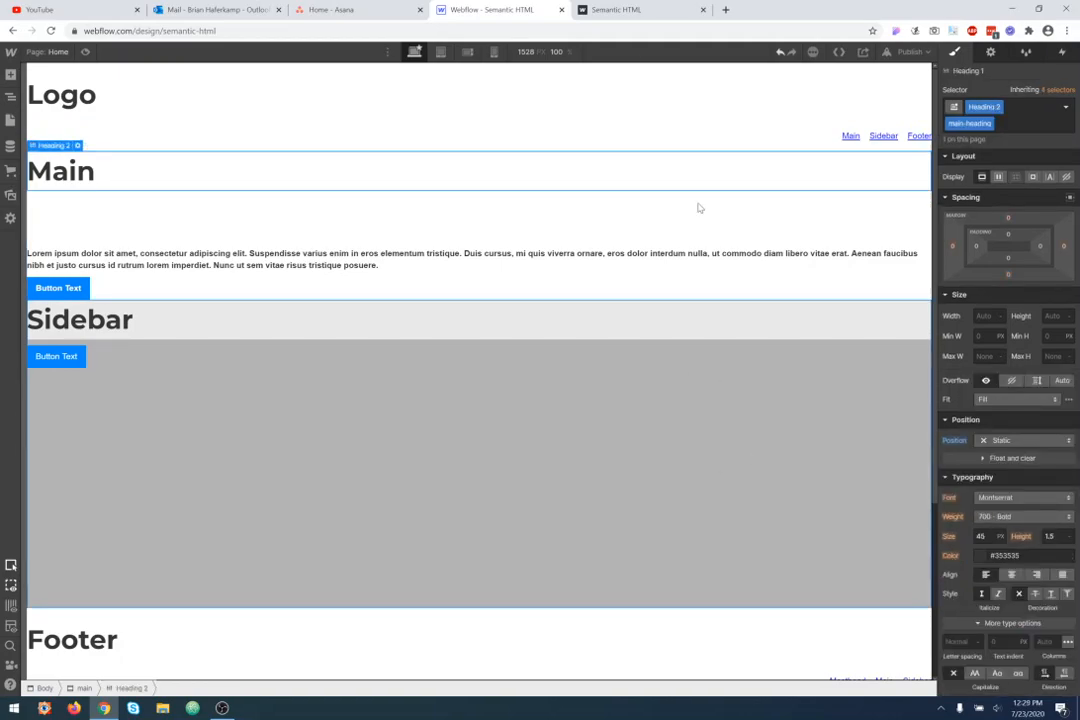
- Republish the site to the semantic-html.webflow.io domain with the new section and heading positions
left_click(904, 52)
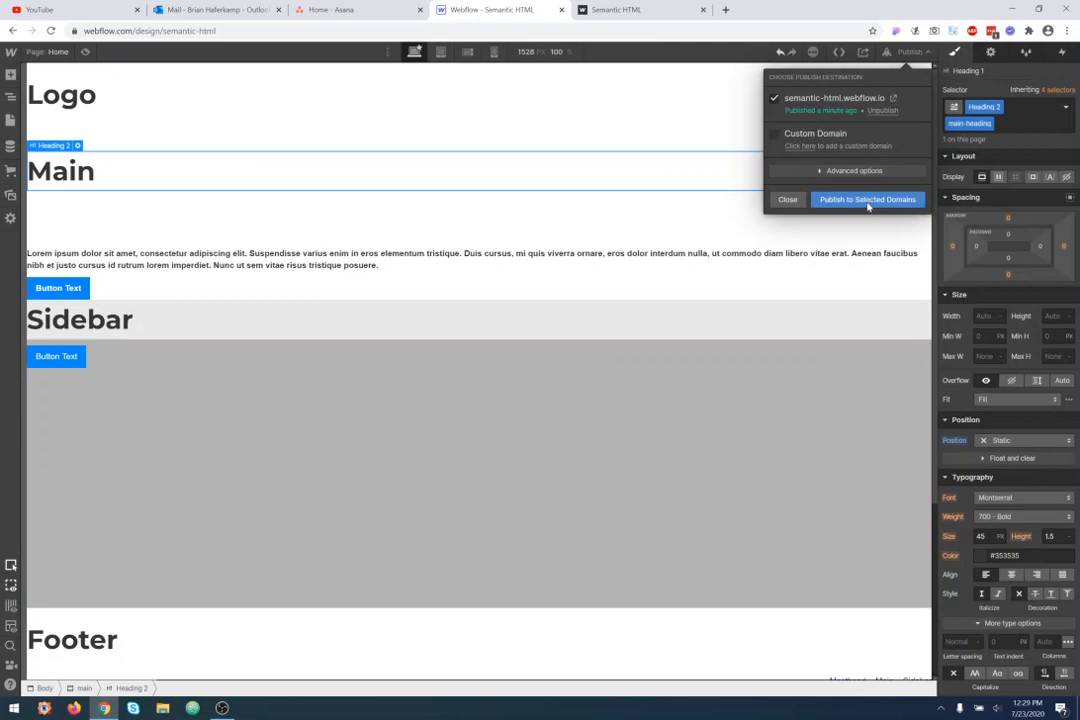
left_click(867, 201)
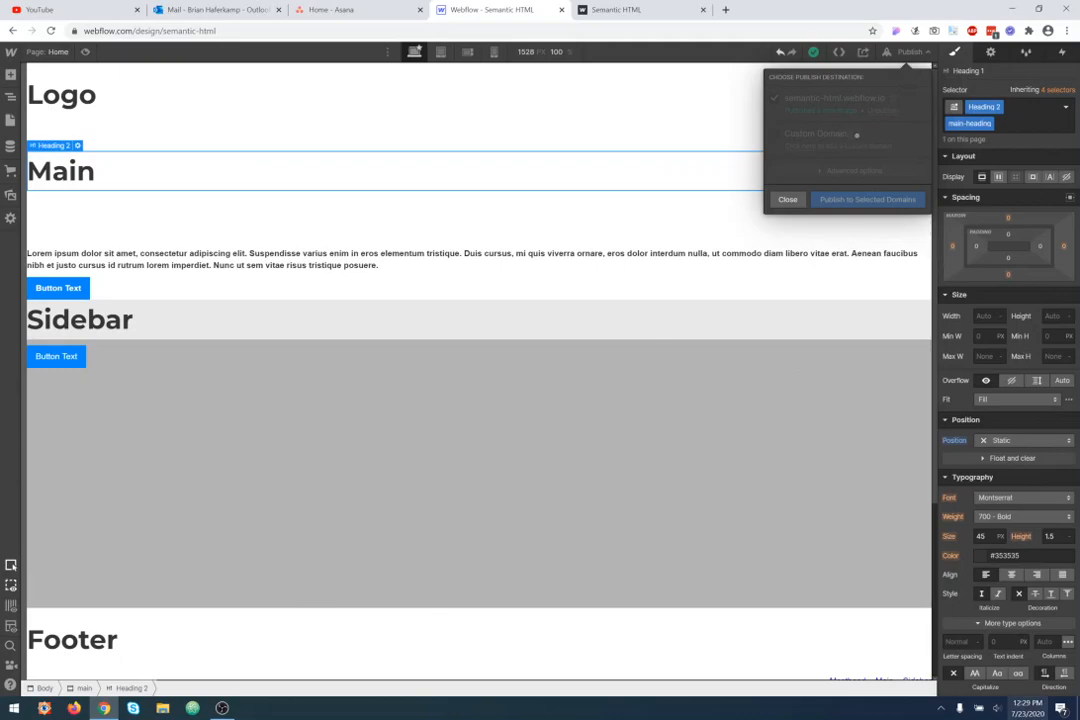
- Switch the computer's Wi-Fi connection from the guest network to the secured network whose name ends in _EXT
left_click(941, 707)
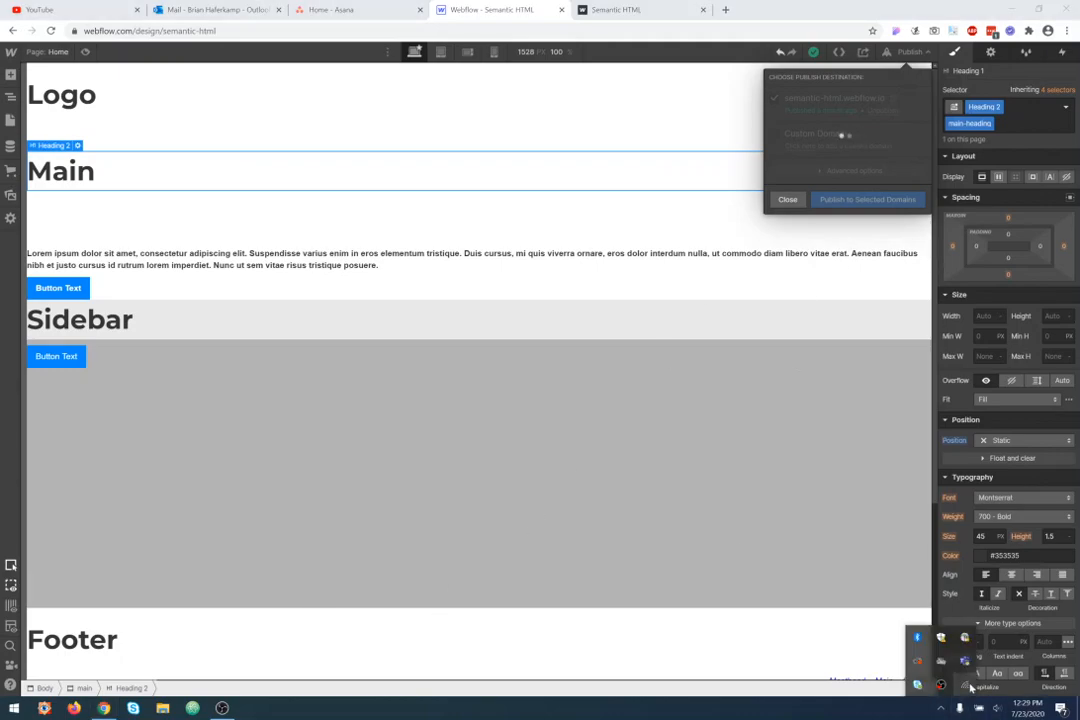
left_click(960, 706)
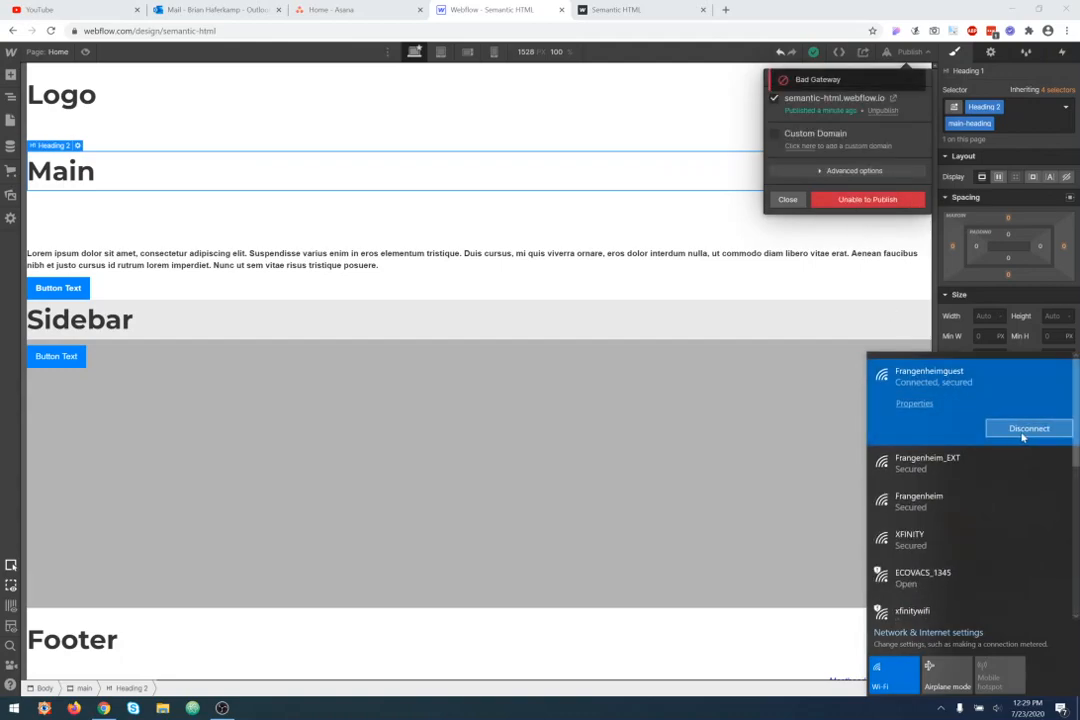
left_click(951, 466)
left_click(1027, 467)
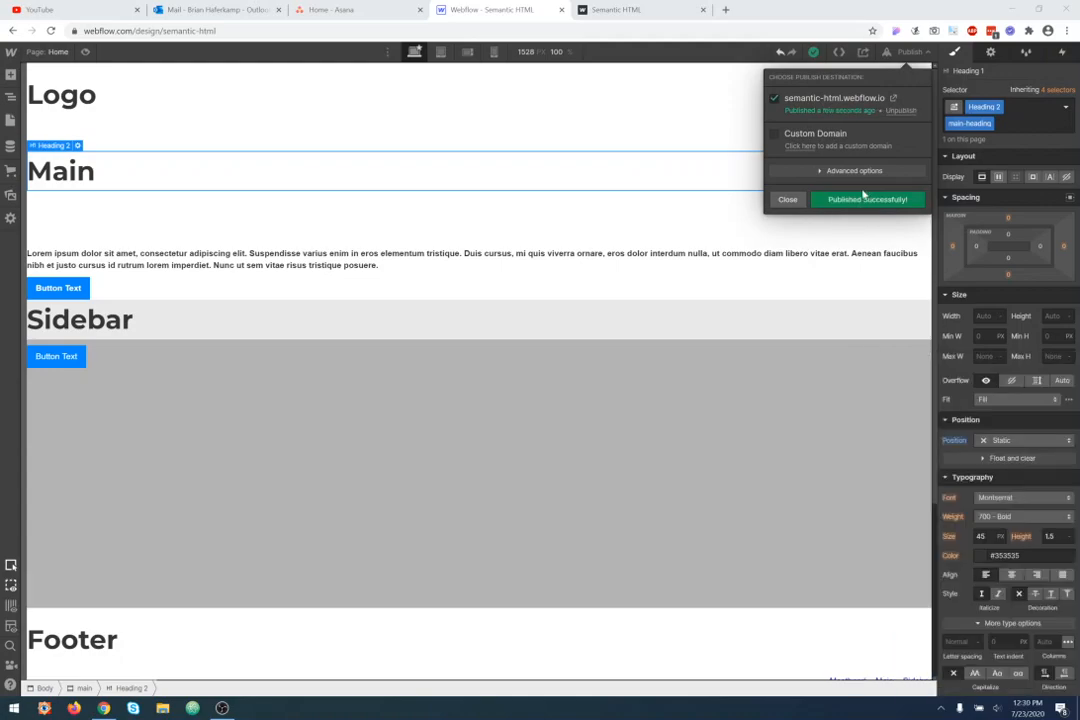
- Open the republished page and examine how the sticky main section behaves against the sidebar and footer
left_click(895, 100)
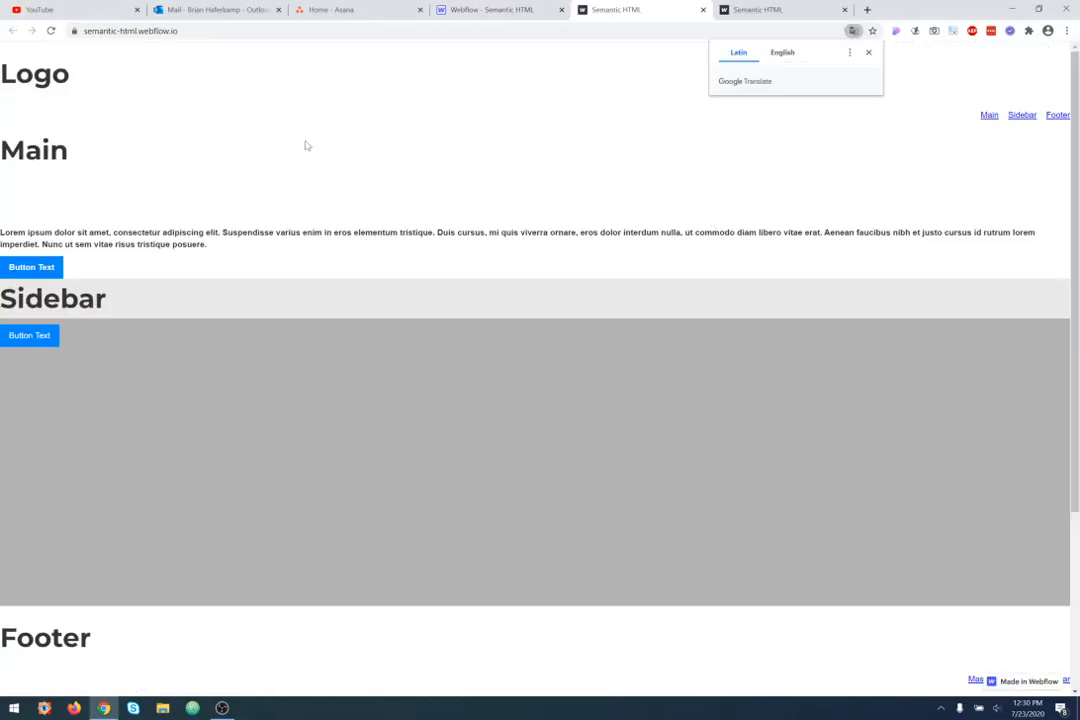
scroll(665, 285, "down", 1)
scroll(665, 285, "down", 2)
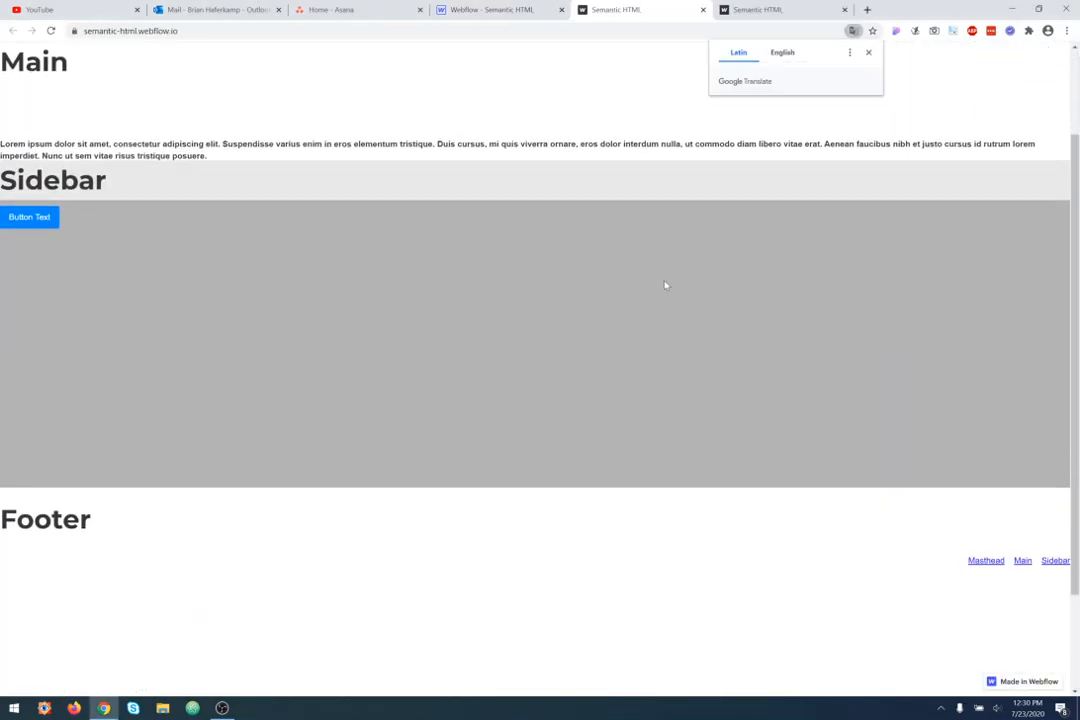
scroll(665, 285, "up", 1)
scroll(665, 285, "up", 1)
scroll(665, 285, "down", 3)
scroll(665, 285, "up", 1)
scroll(665, 285, "up", 2)
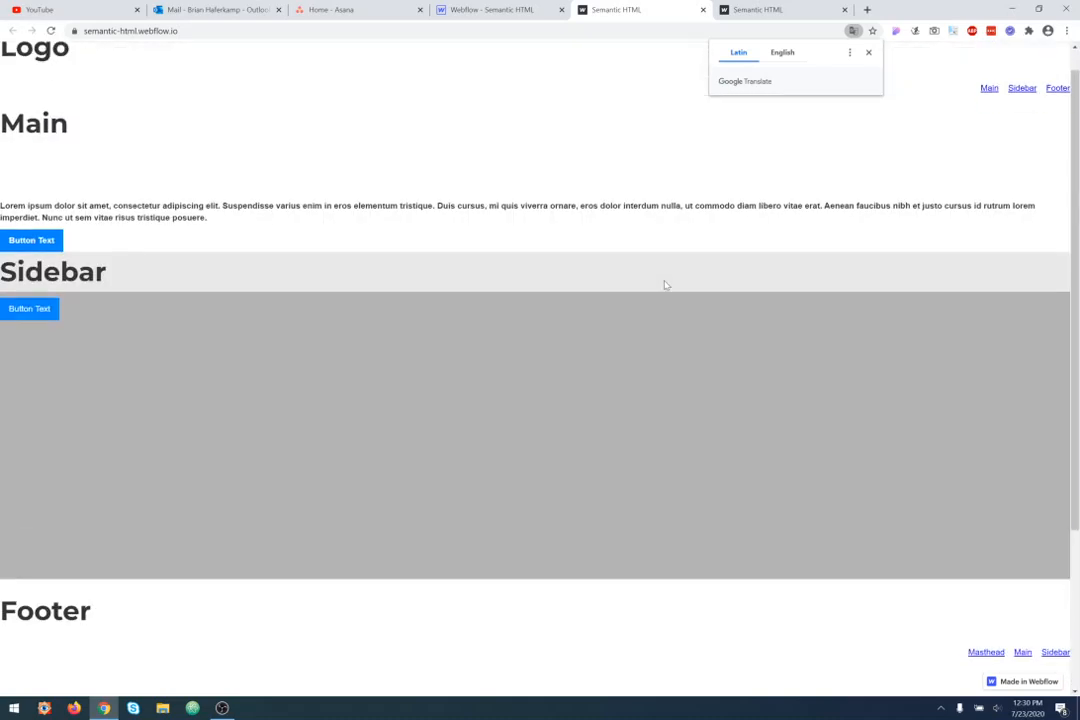
scroll(665, 285, "down", 3)
scroll(665, 285, "up", 3)
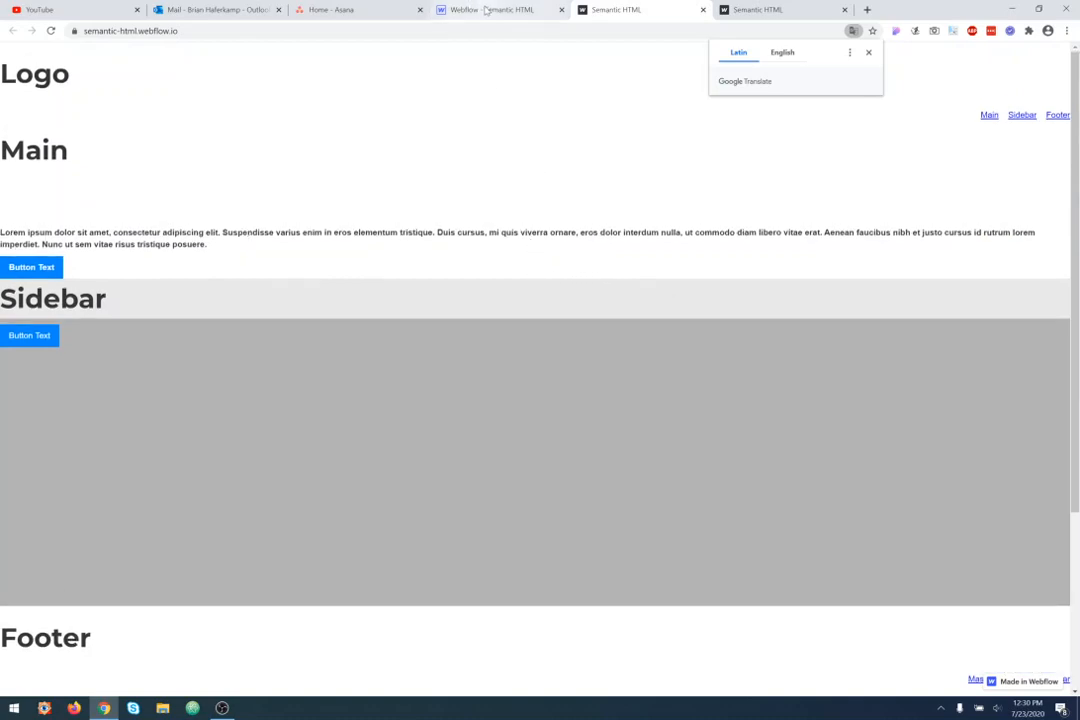
left_click(868, 52)
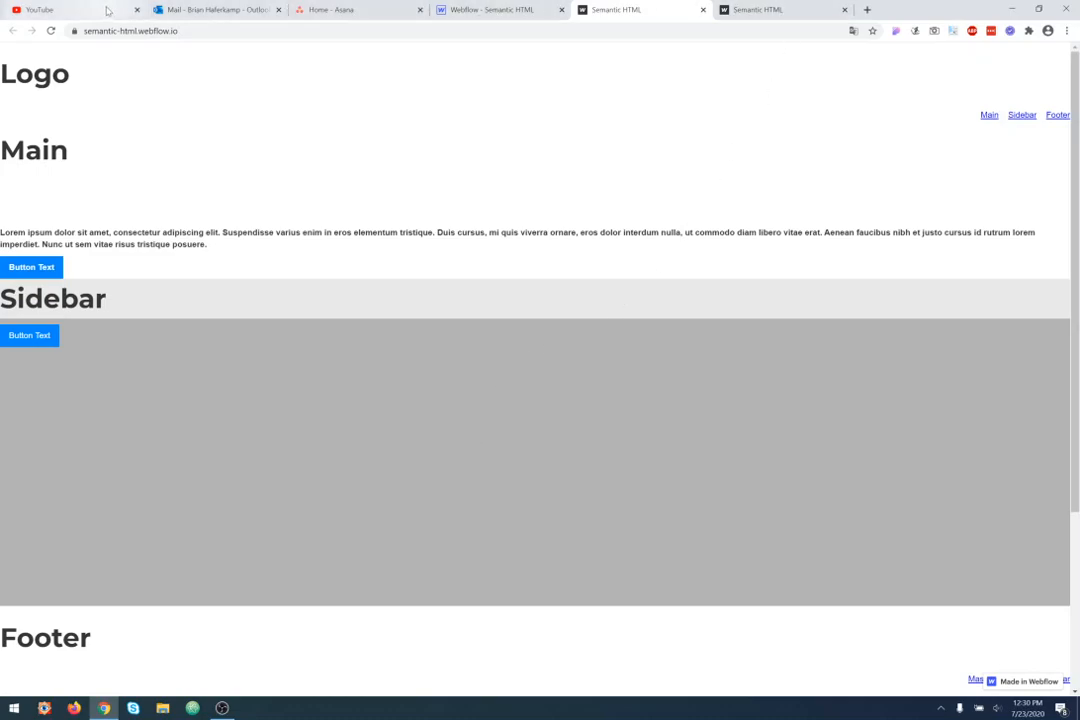
- Return to the Webflow Designer and review the available position types for the Main heading, leaving it on static
left_click(485, 10)
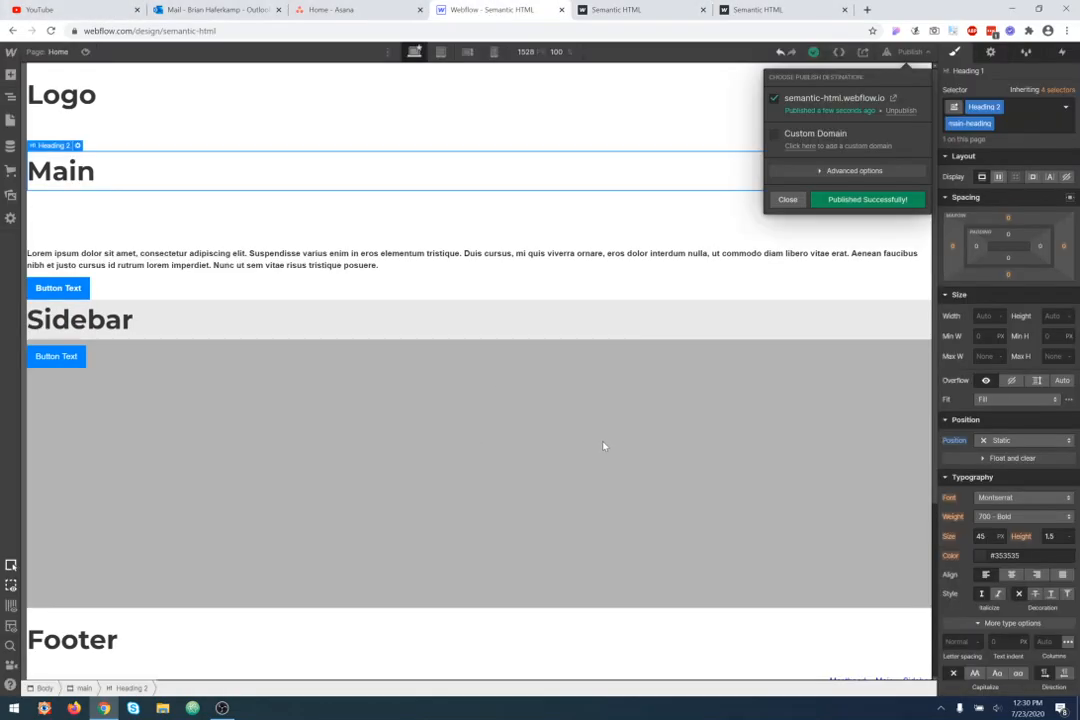
left_click(771, 408)
left_click(1008, 441)
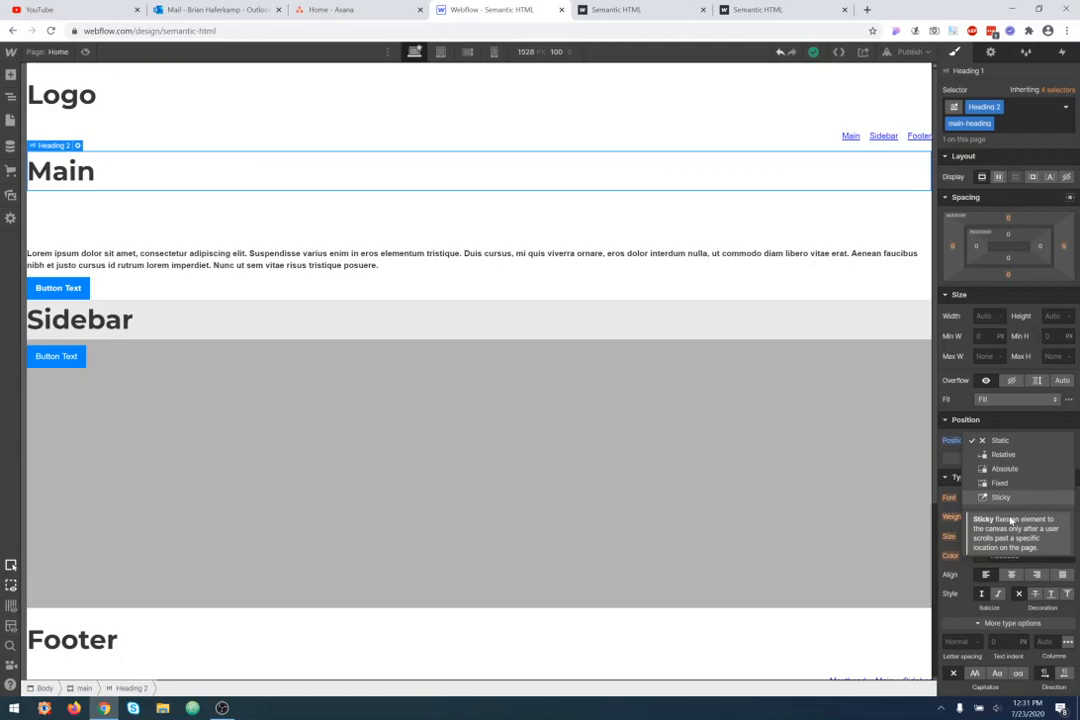
left_click(851, 507)
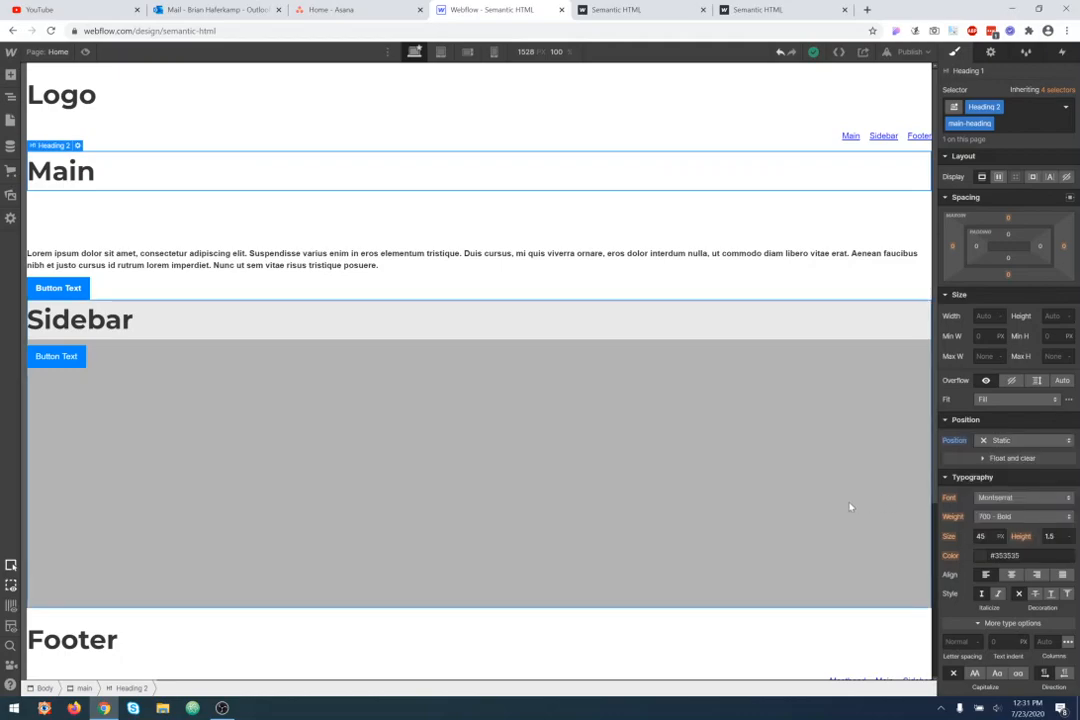